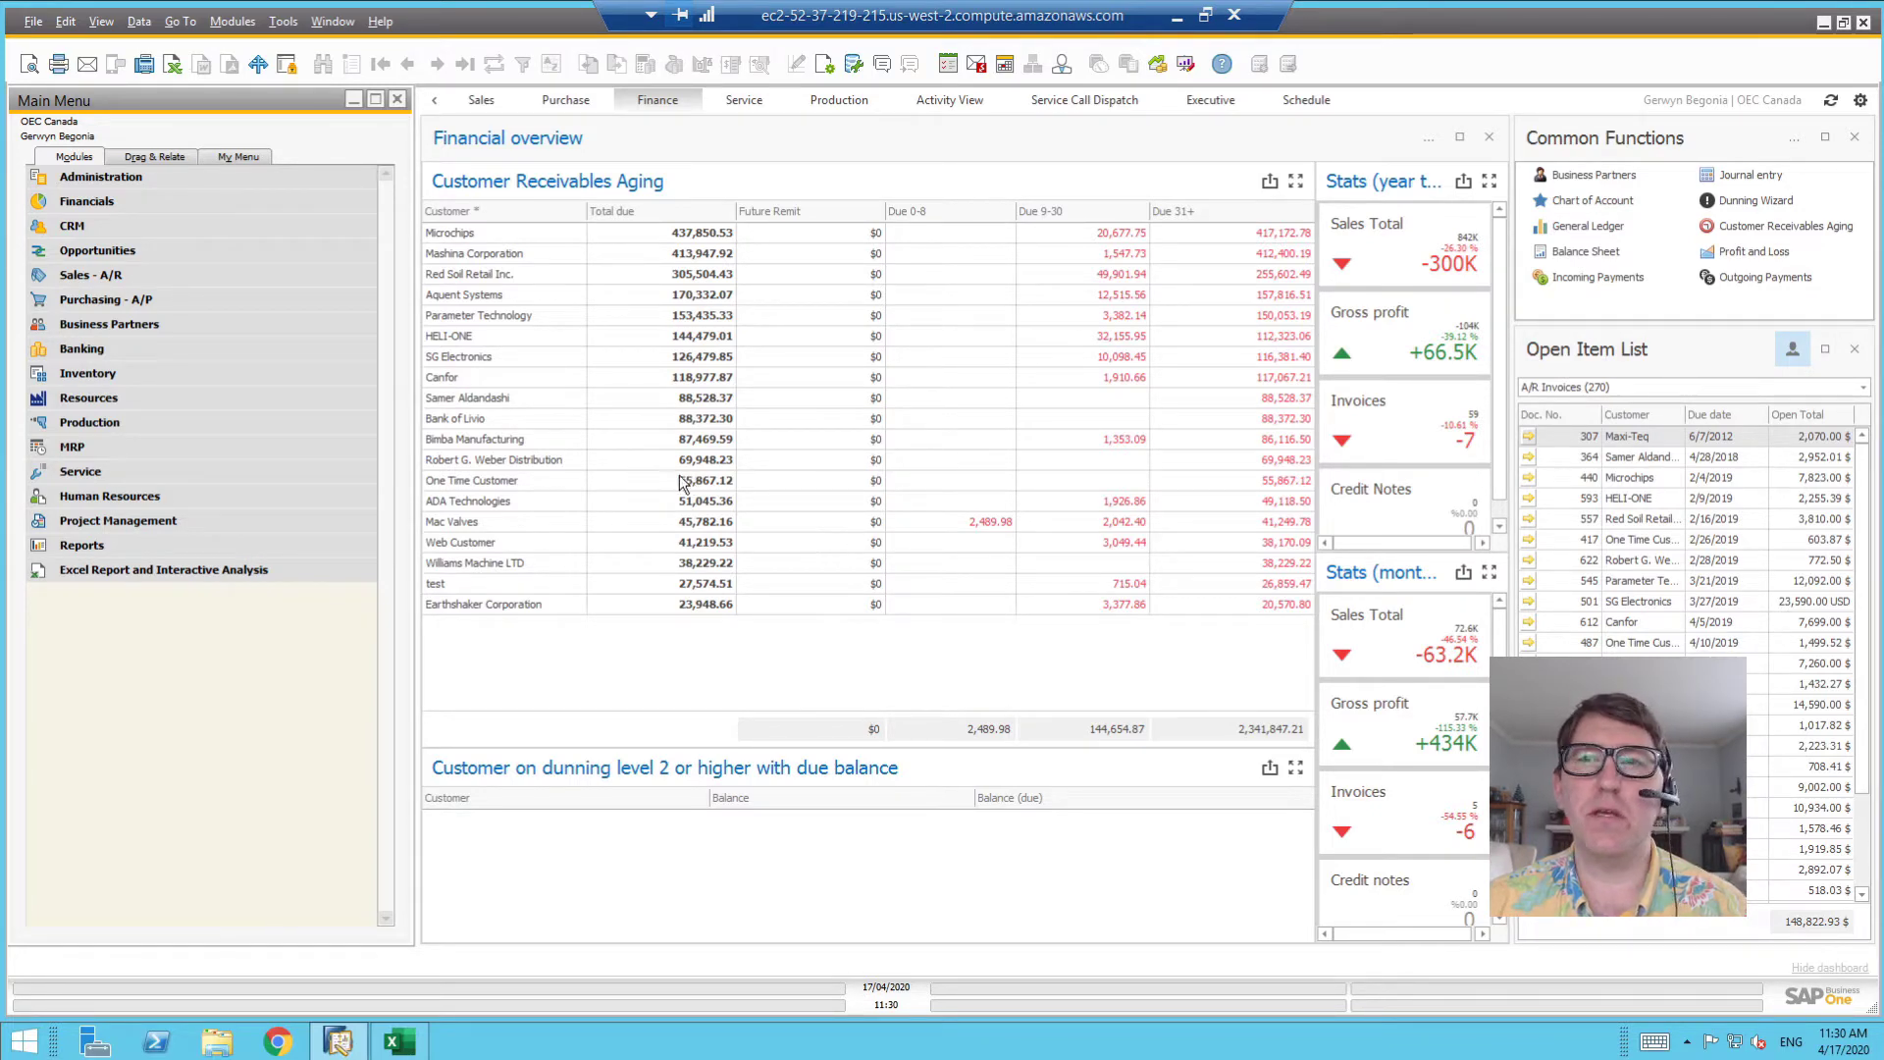
# Run the weekly Cash Flow report for 01/04/2020–31/08/2020 from Financials > Financial Reports > Financial
pyautogui.click(125, 206)
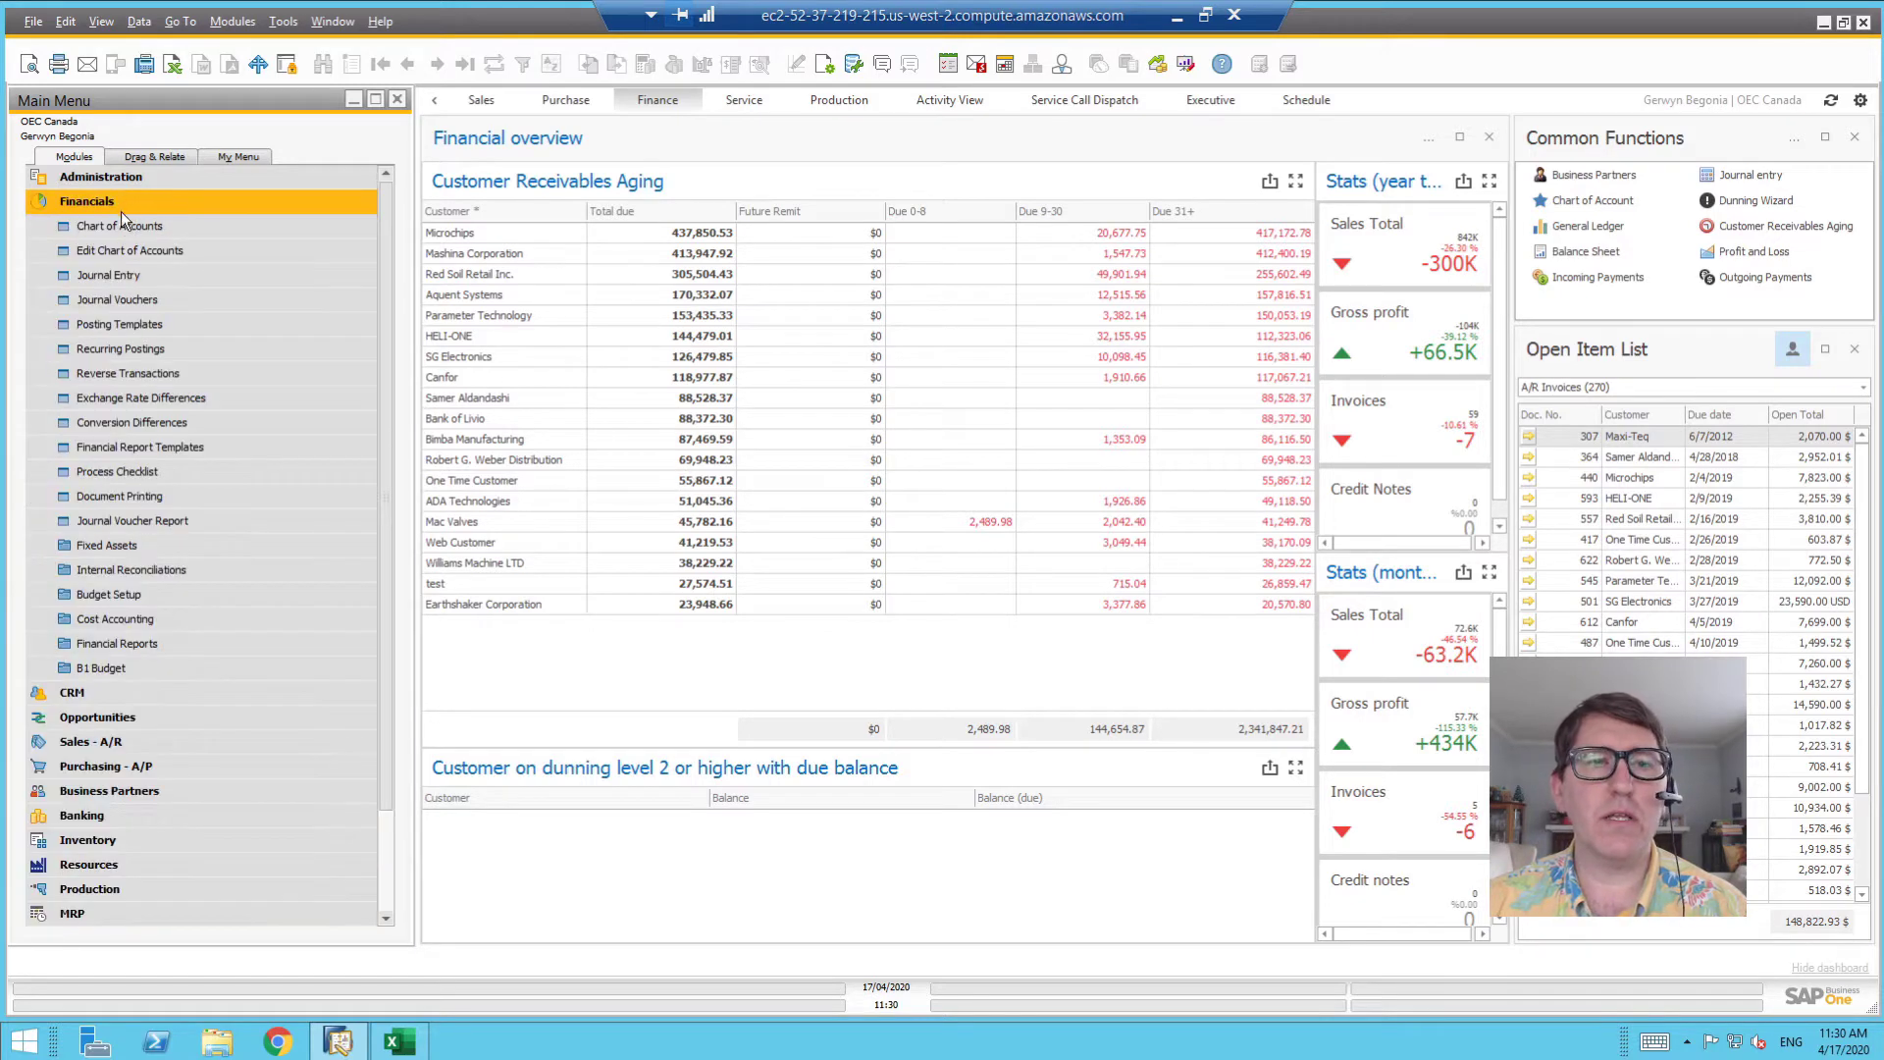
pyautogui.click(131, 643)
pyautogui.click(117, 693)
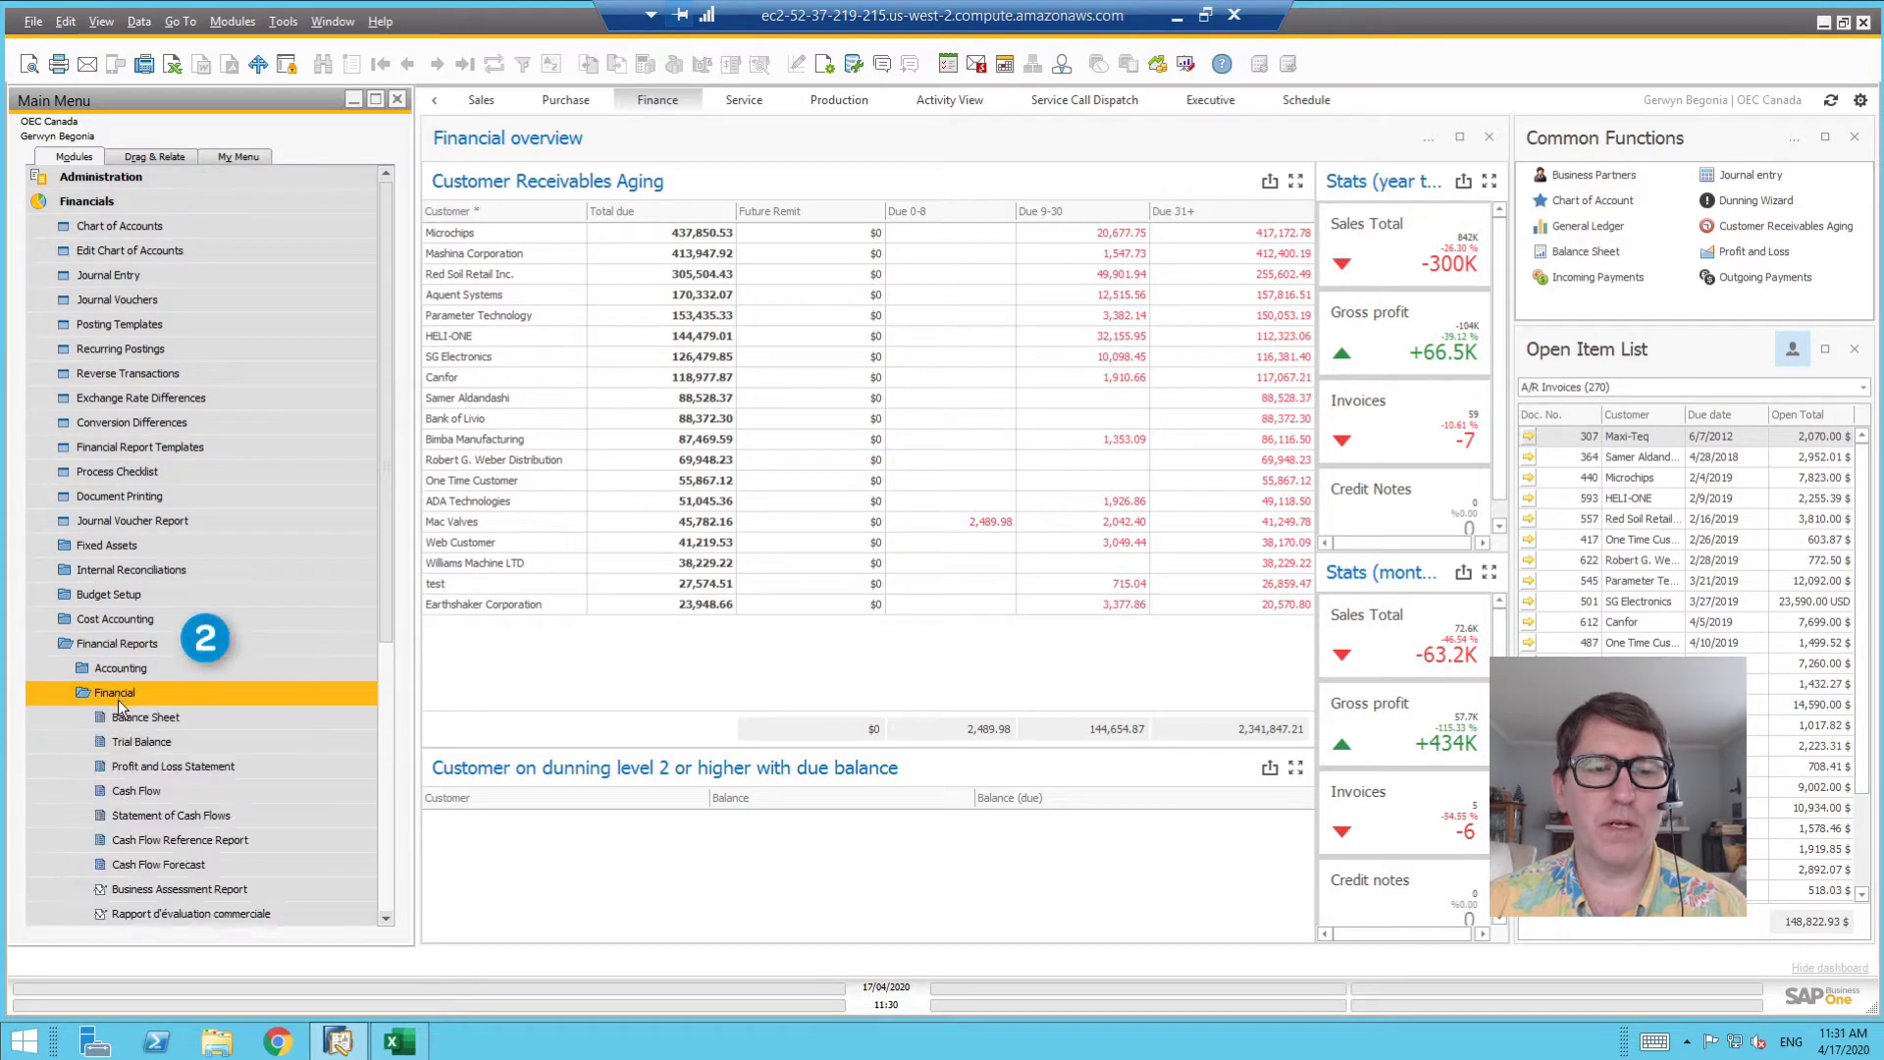
pyautogui.click(149, 793)
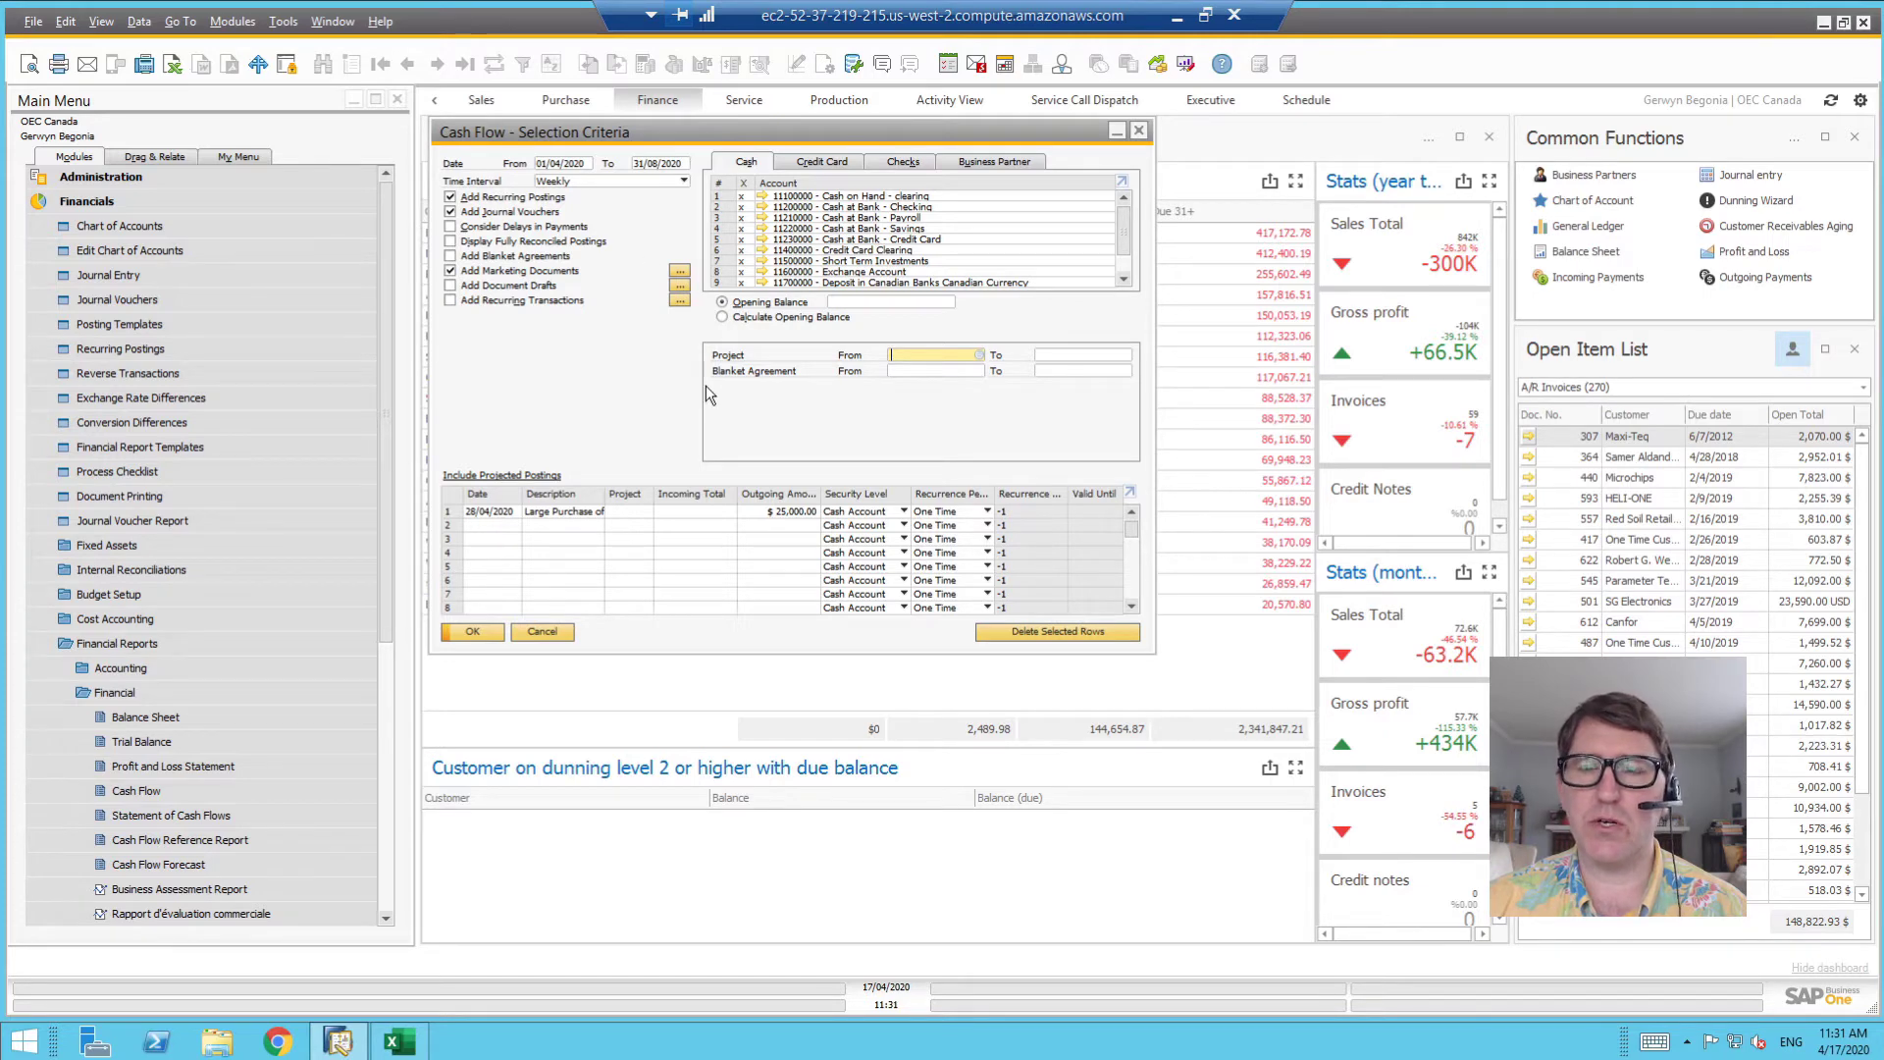
pyautogui.click(486, 631)
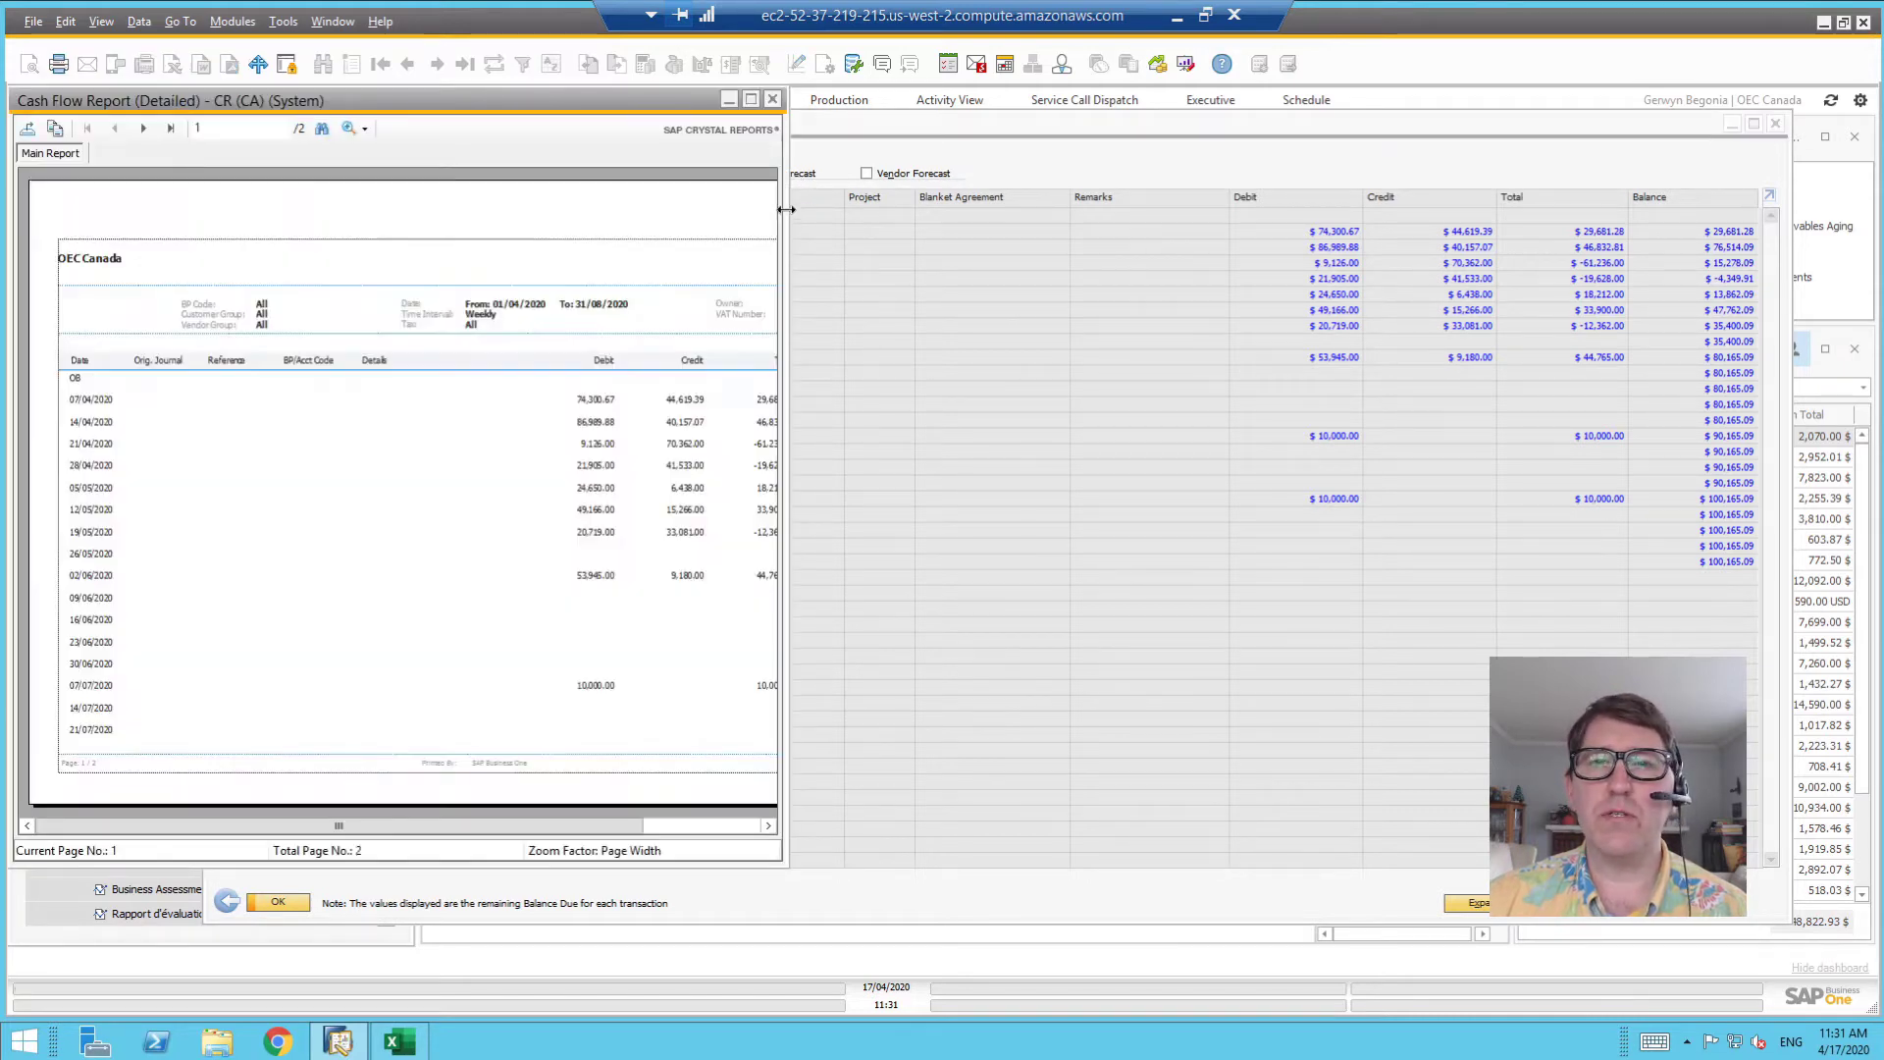
# Widen and minimize the Cash Flow report preview, then close the Cash Flow results grid
pyautogui.moveTo(784, 231); pyautogui.dragTo(1233, 232)
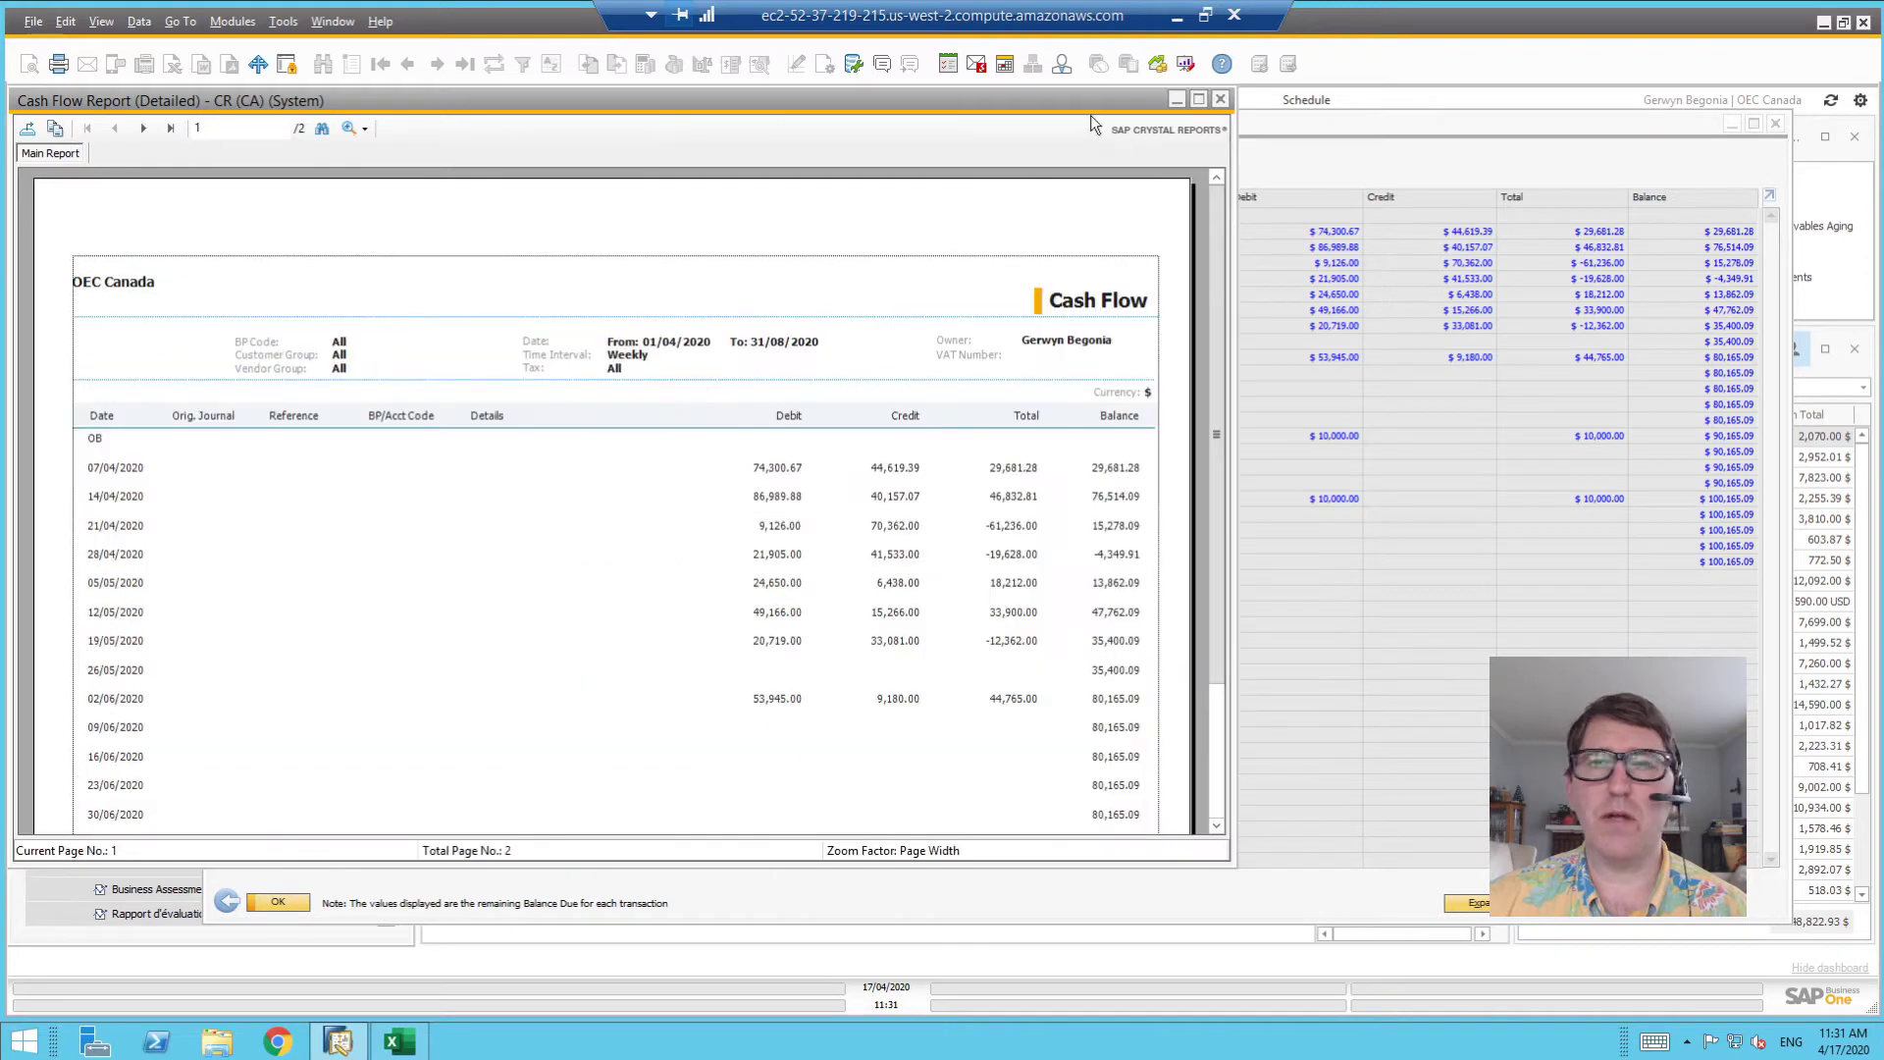
pyautogui.click(1175, 99)
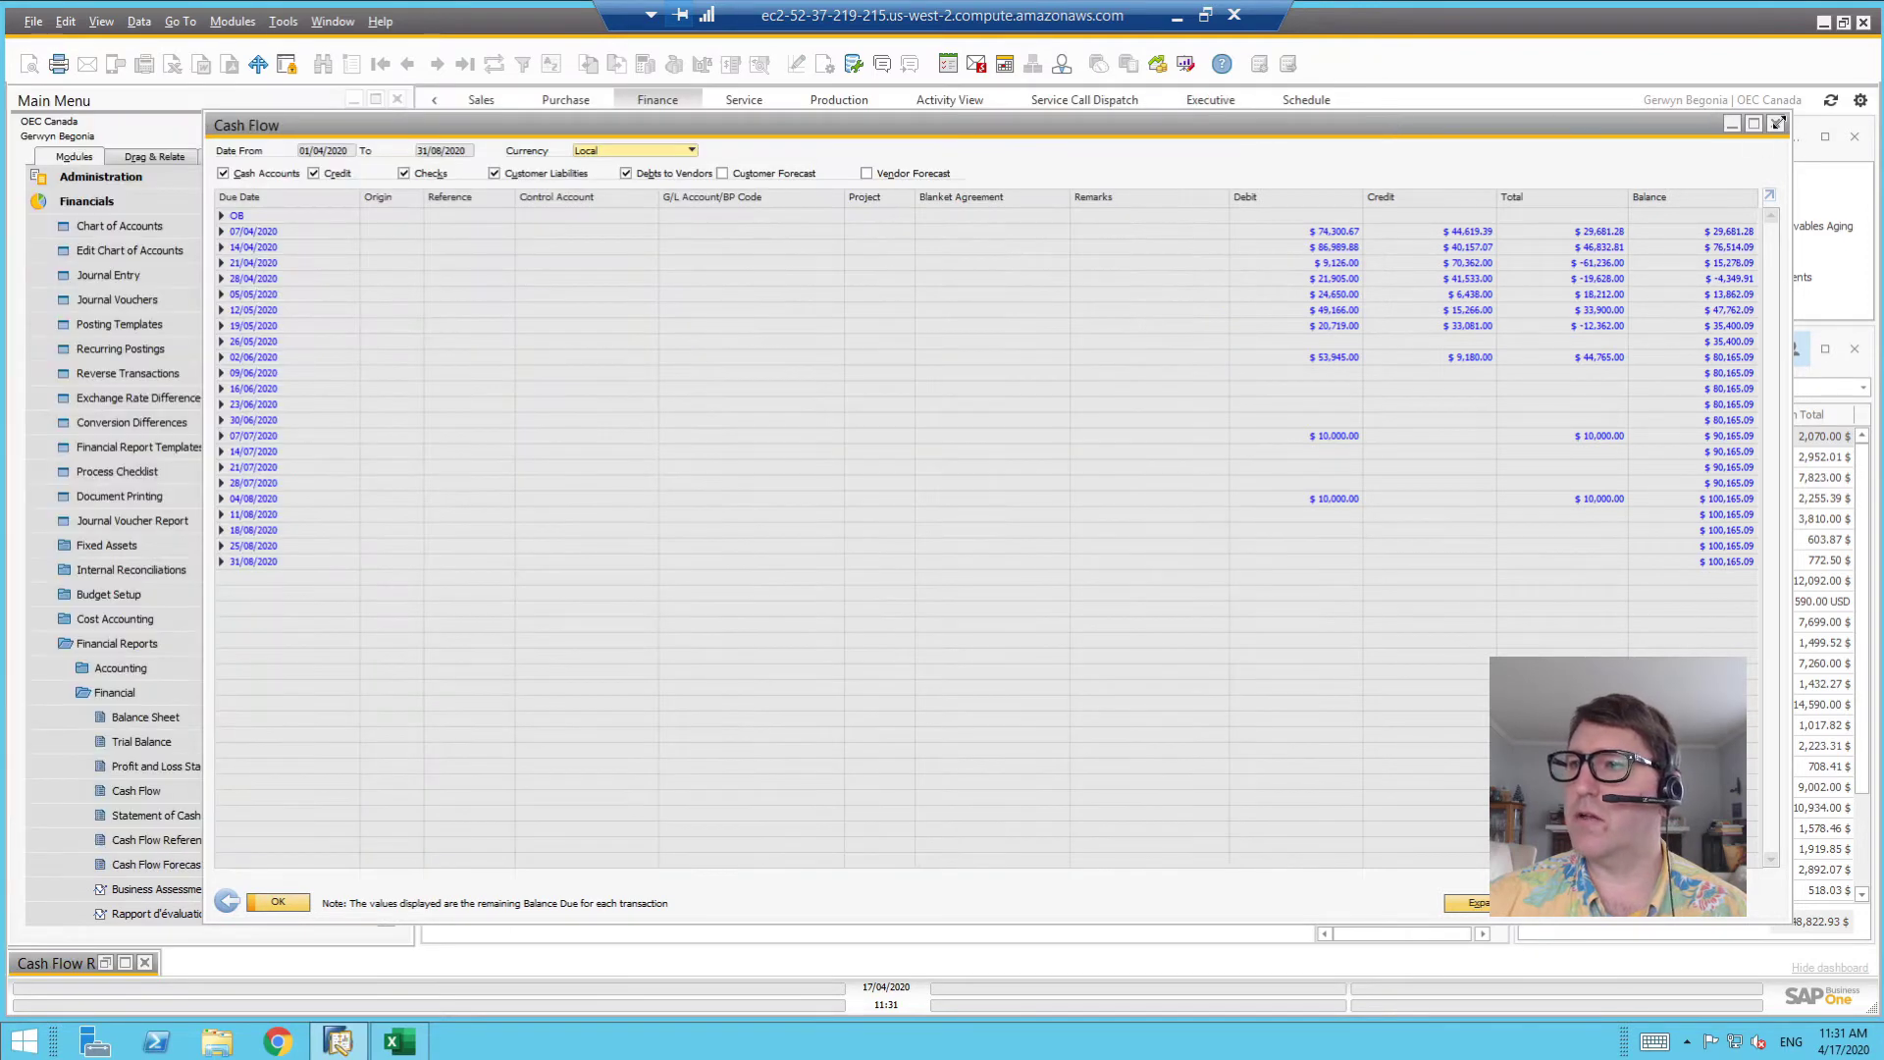
pyautogui.click(1777, 123)
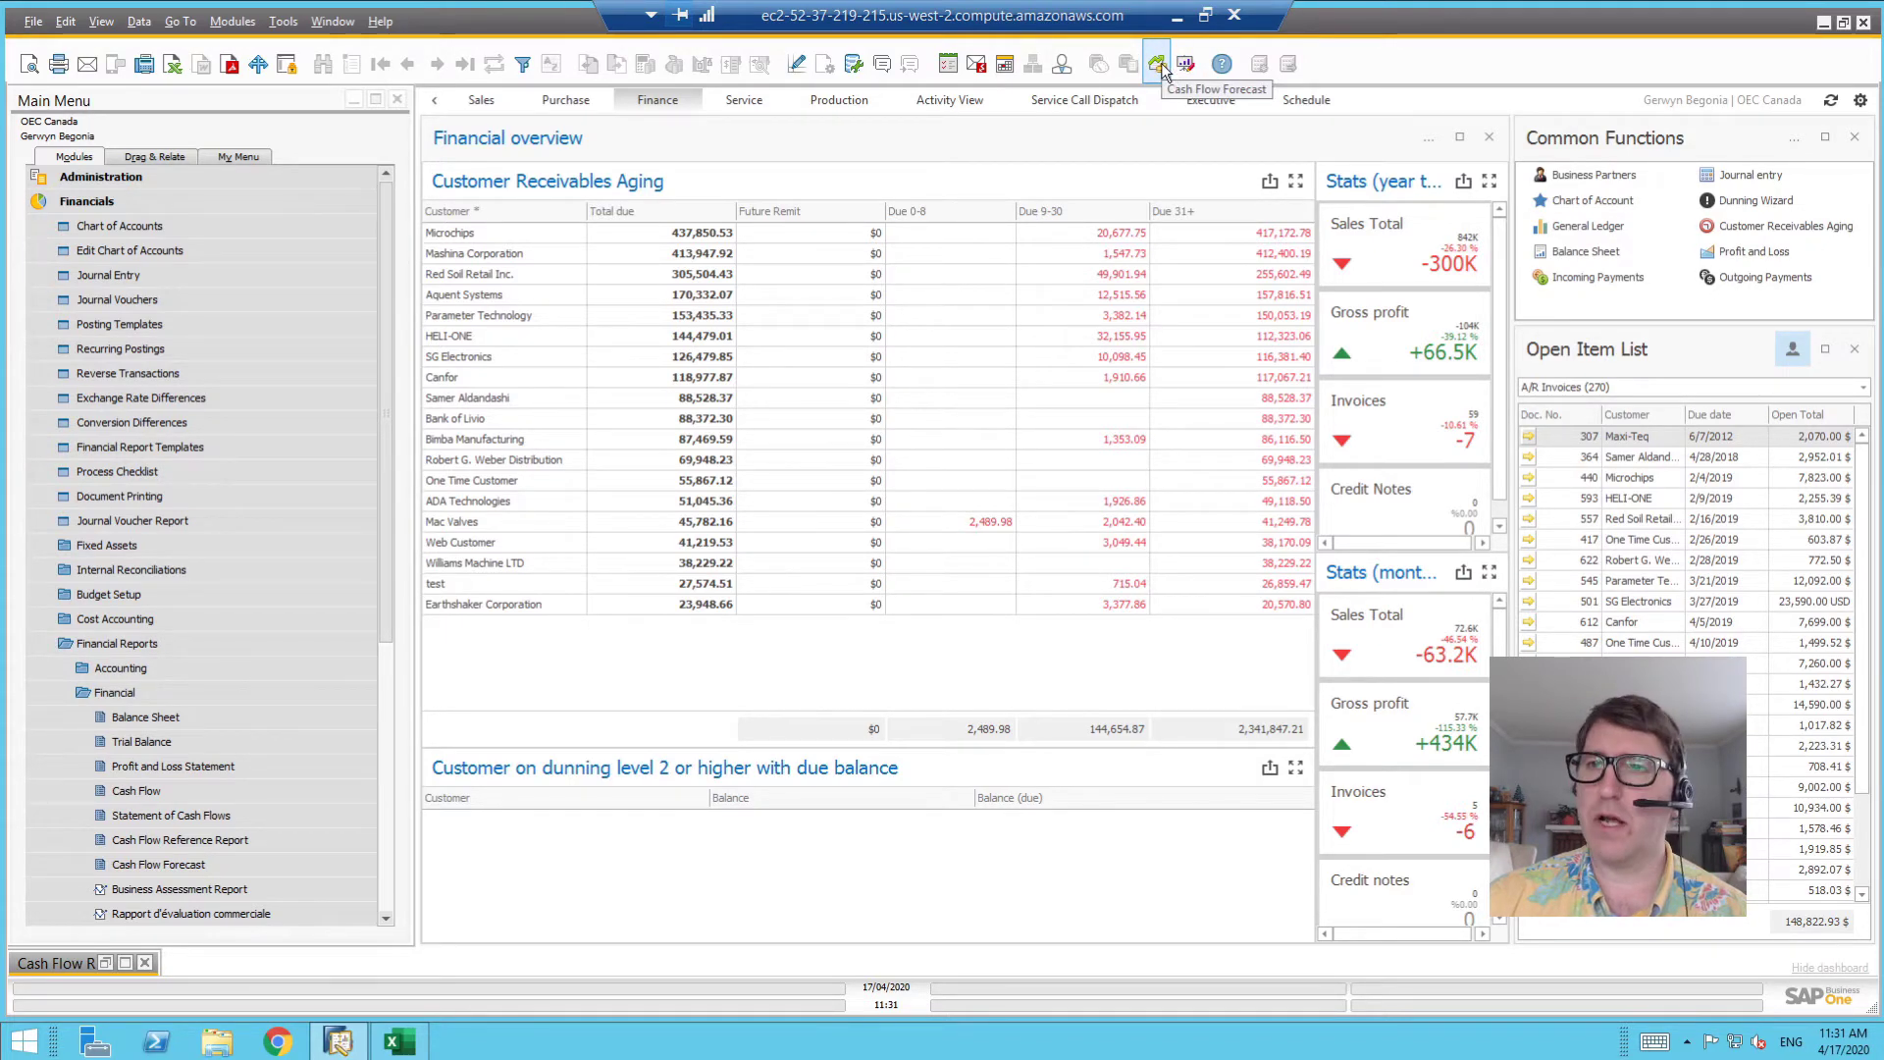
# Open the Cash Flow Forecast, keep the report minimized, and move and widen the forecast window
pyautogui.click(147, 863)
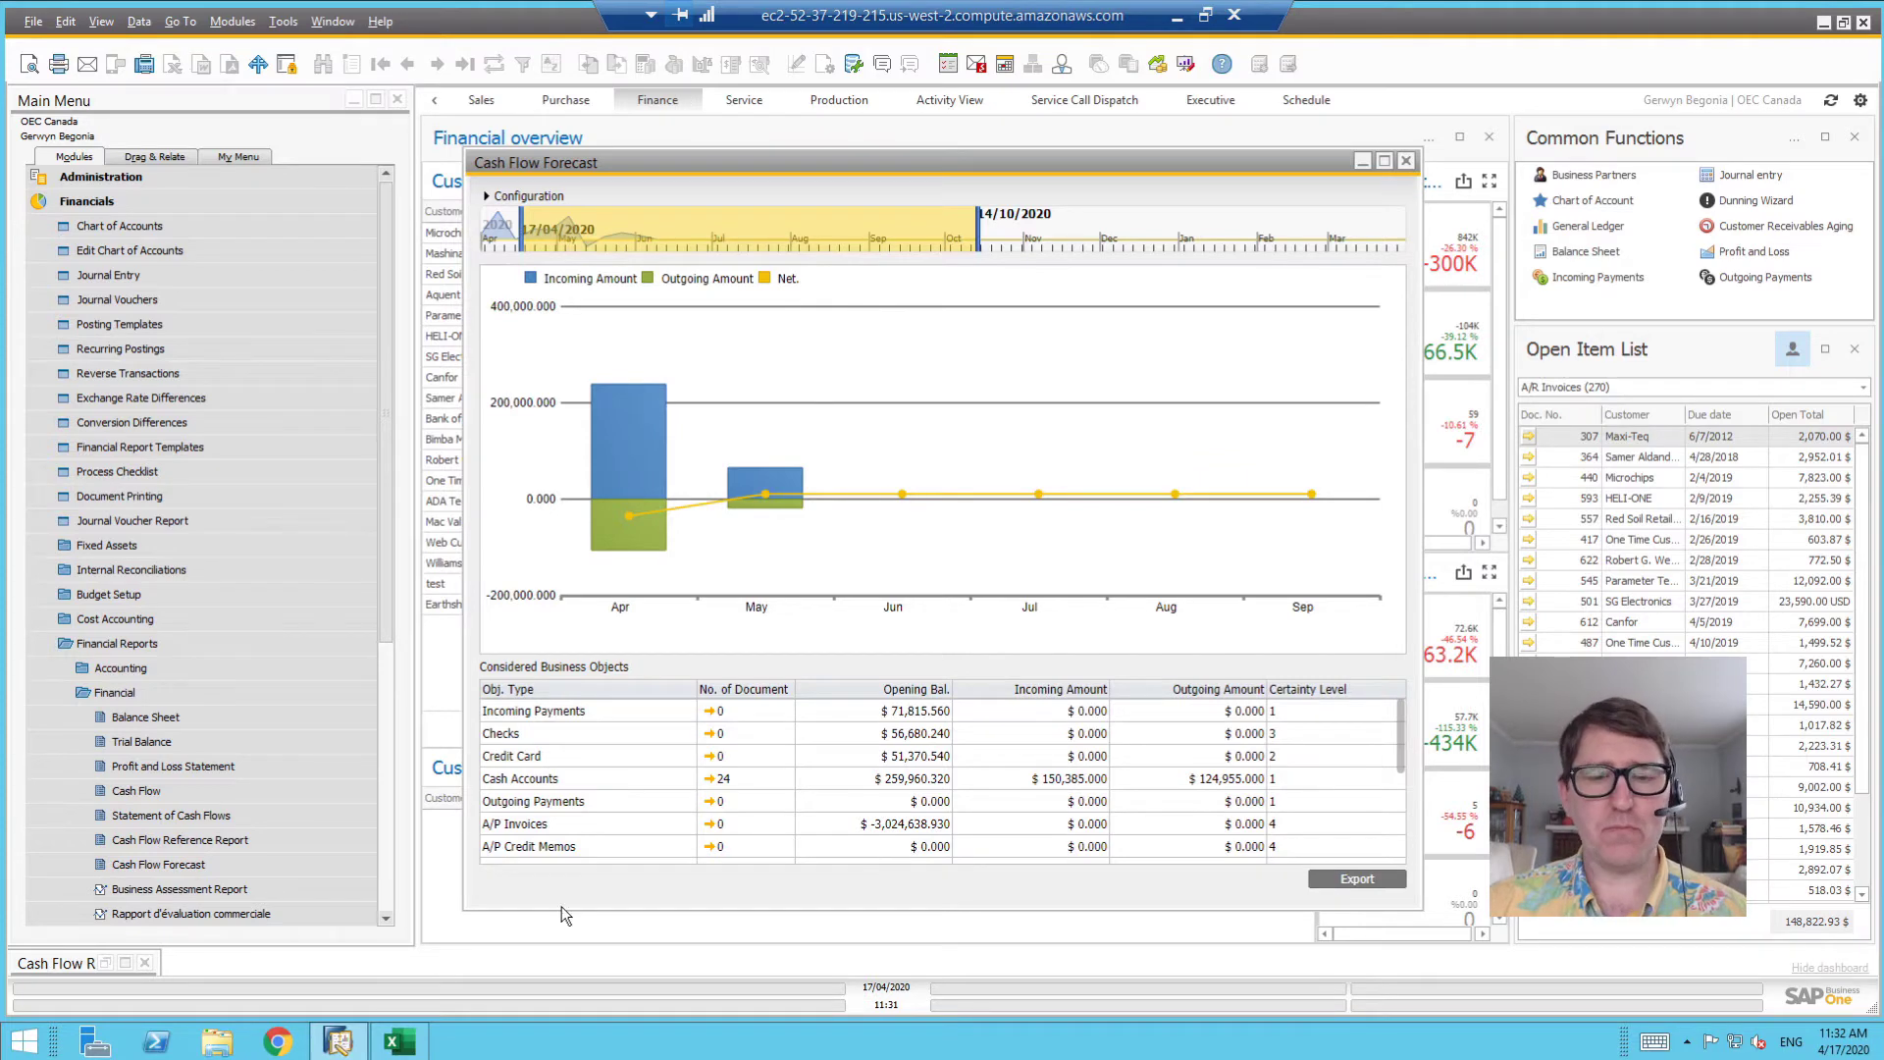
pyautogui.click(125, 963)
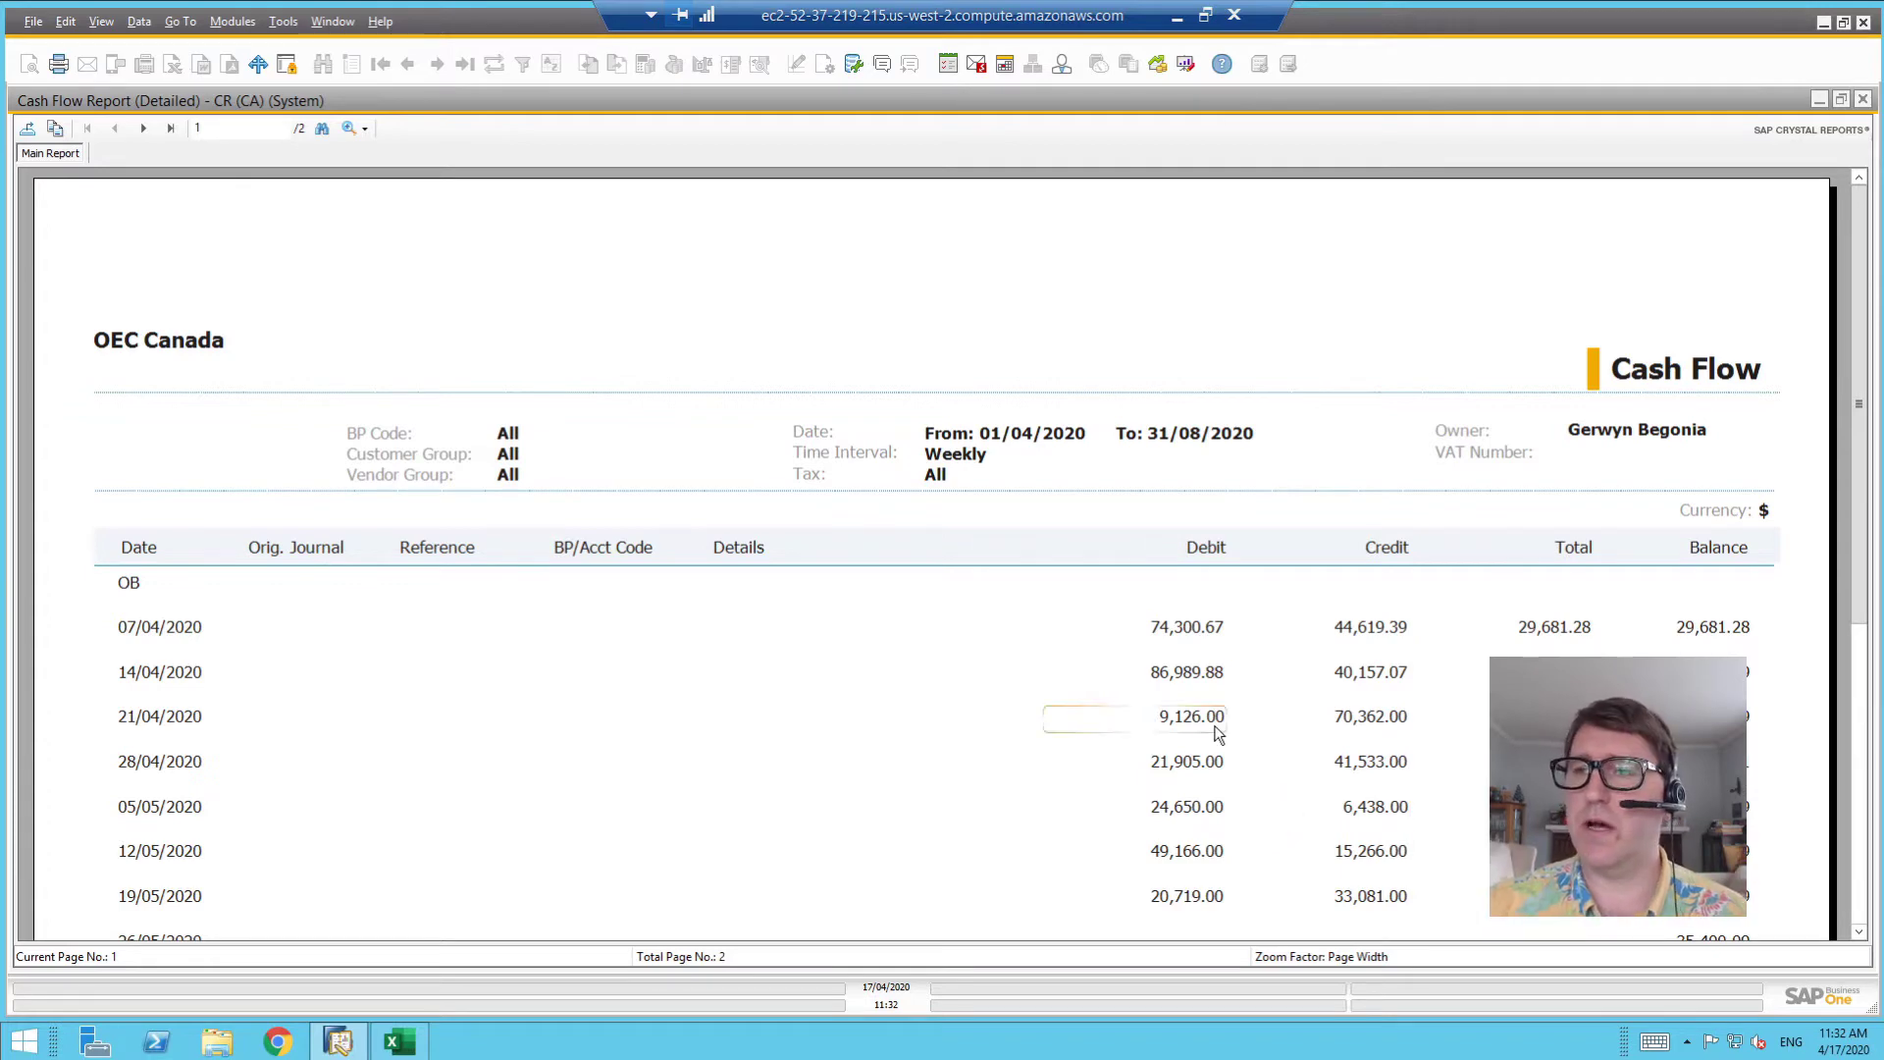
pyautogui.click(1824, 102)
pyautogui.moveTo(1064, 159); pyautogui.dragTo(848, 121)
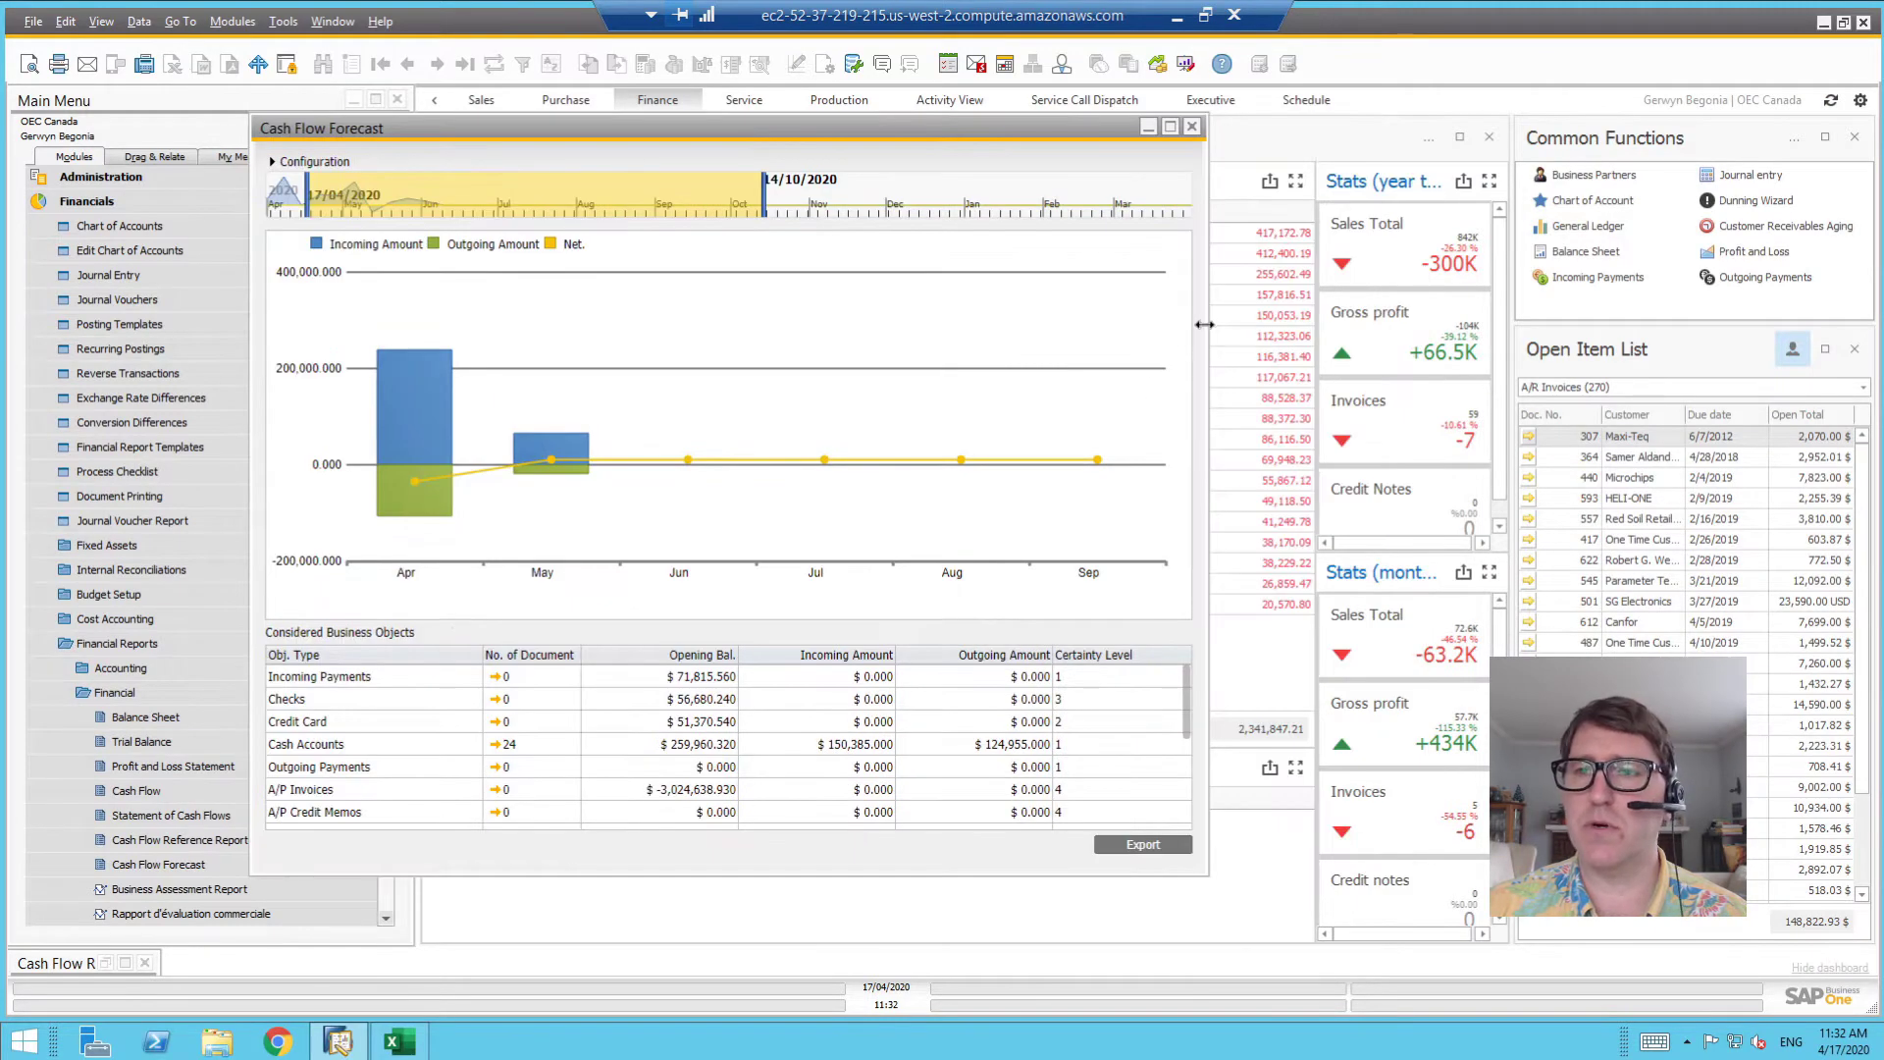
pyautogui.moveTo(1205, 323); pyautogui.dragTo(1615, 329)
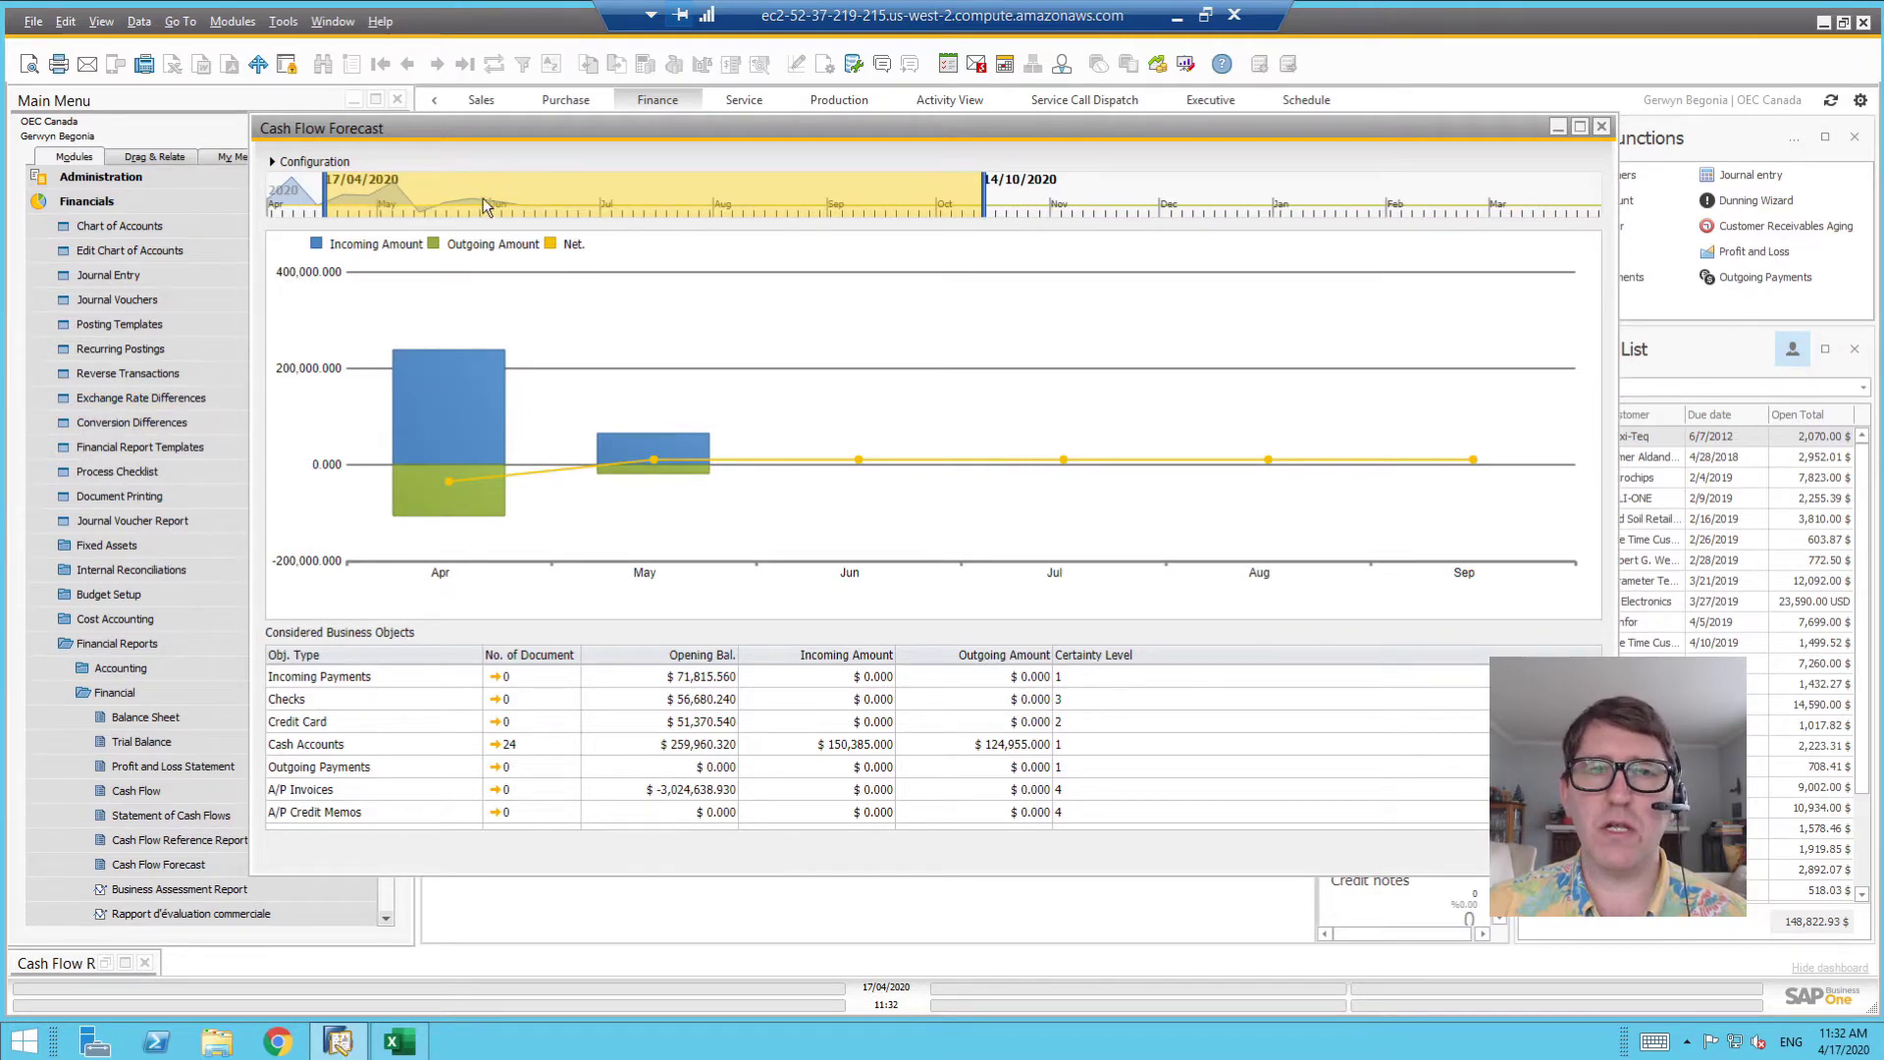
# Drag the forecast timeline range to 01/04/2020–30/08/2020, showing weekly bars CW13–CW35
pyautogui.moveTo(431, 206); pyautogui.dragTo(389, 208)
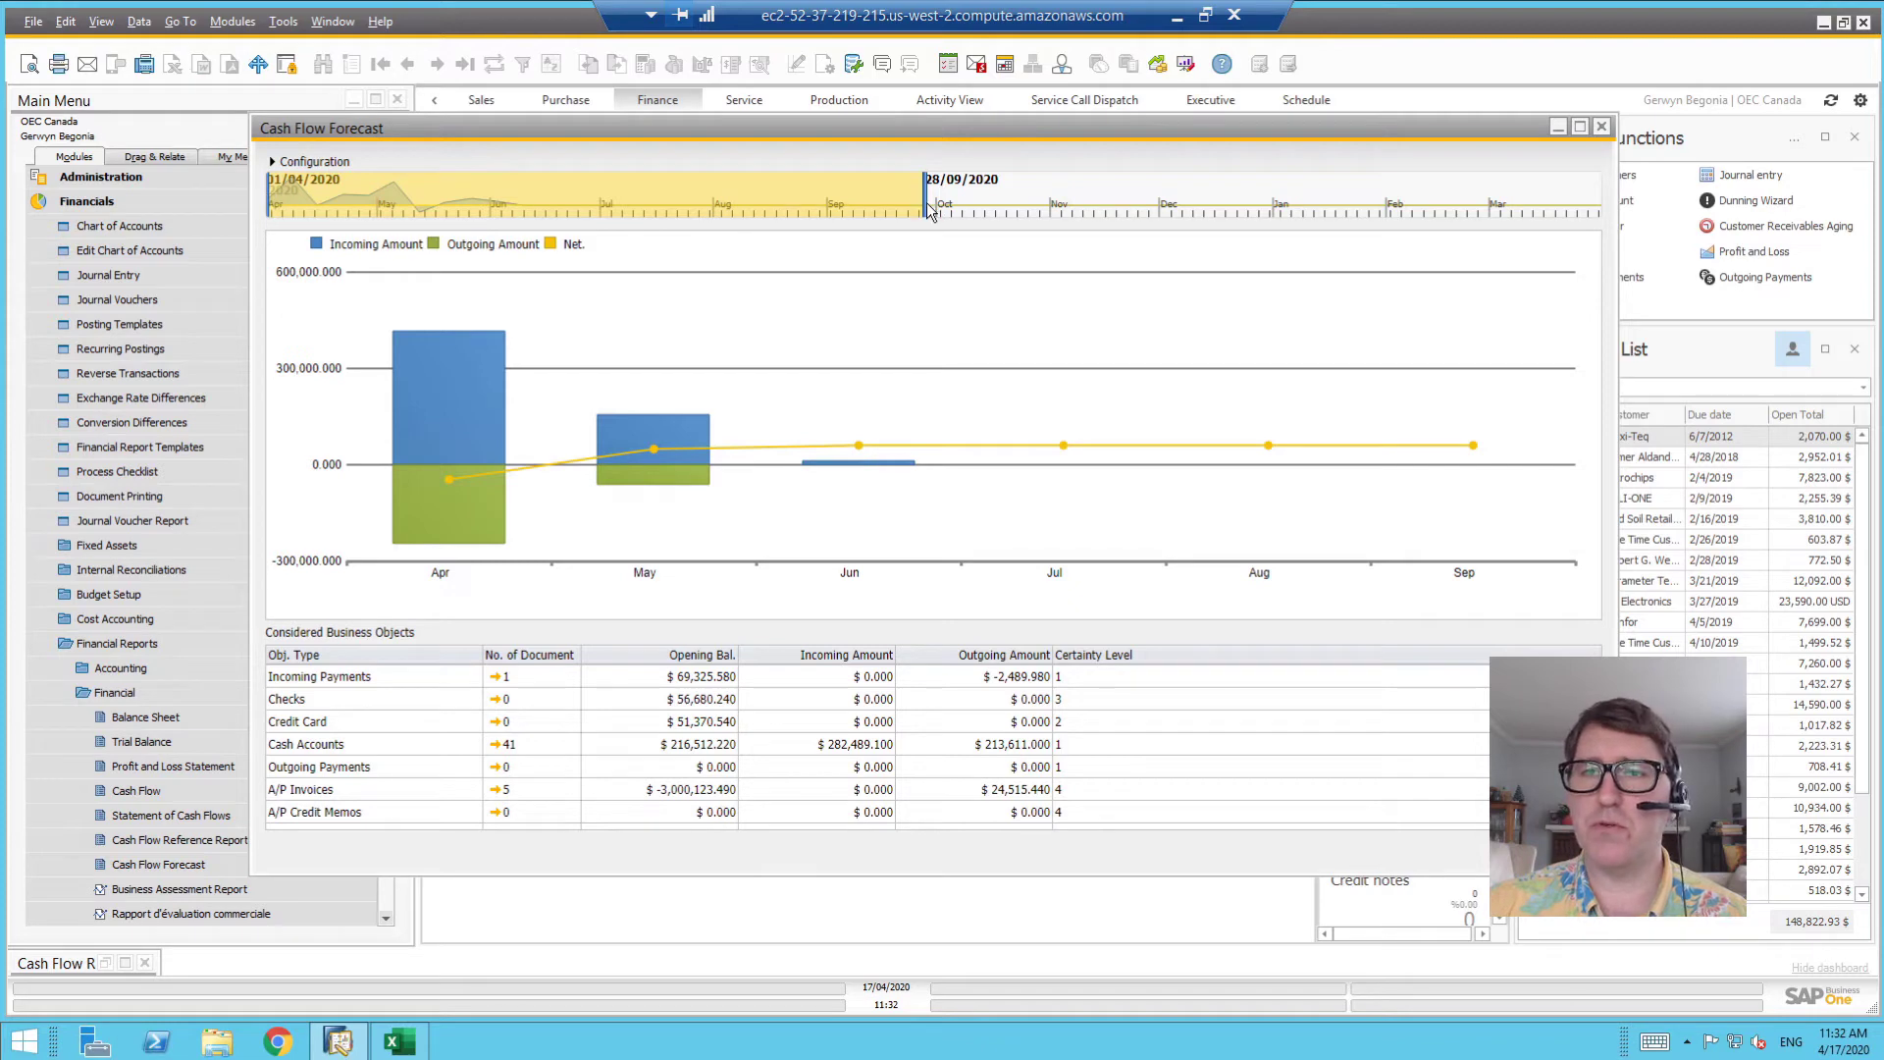
pyautogui.moveTo(907, 210); pyautogui.dragTo(821, 257)
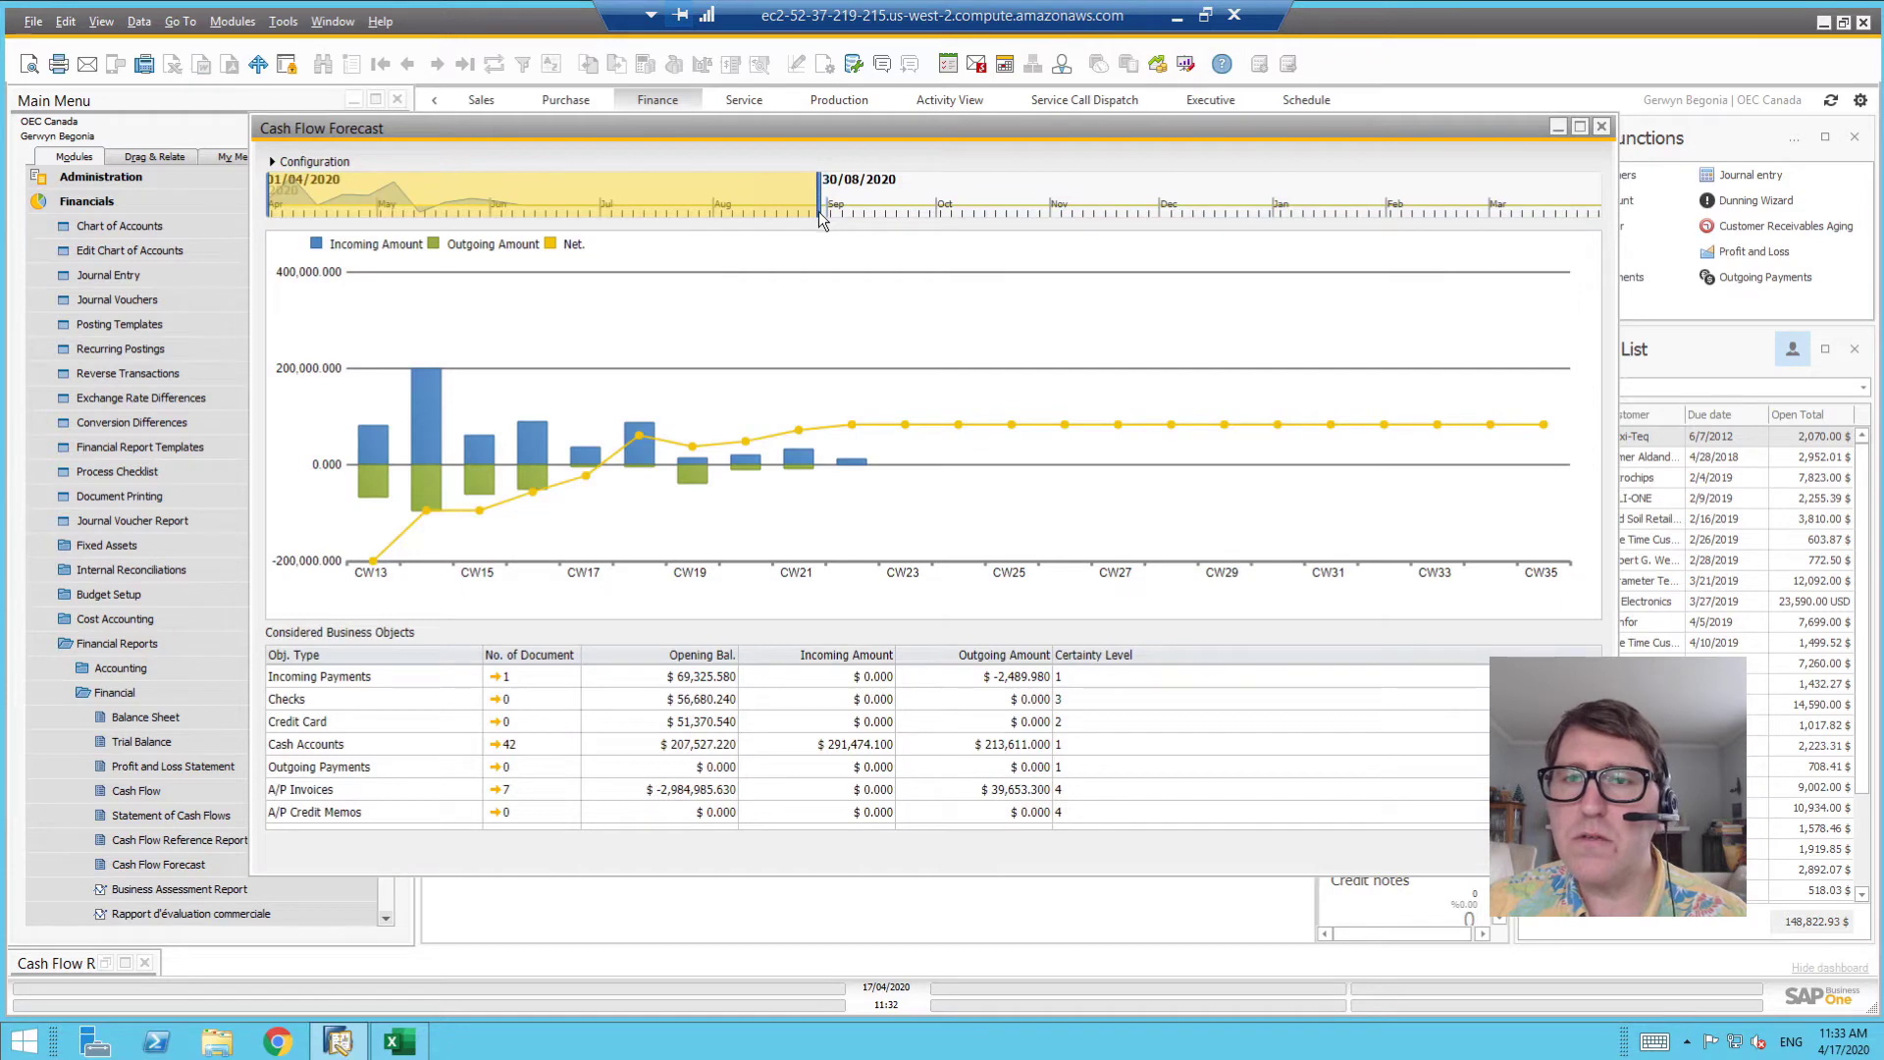
pyautogui.moveTo(823, 222); pyautogui.dragTo(821, 220)
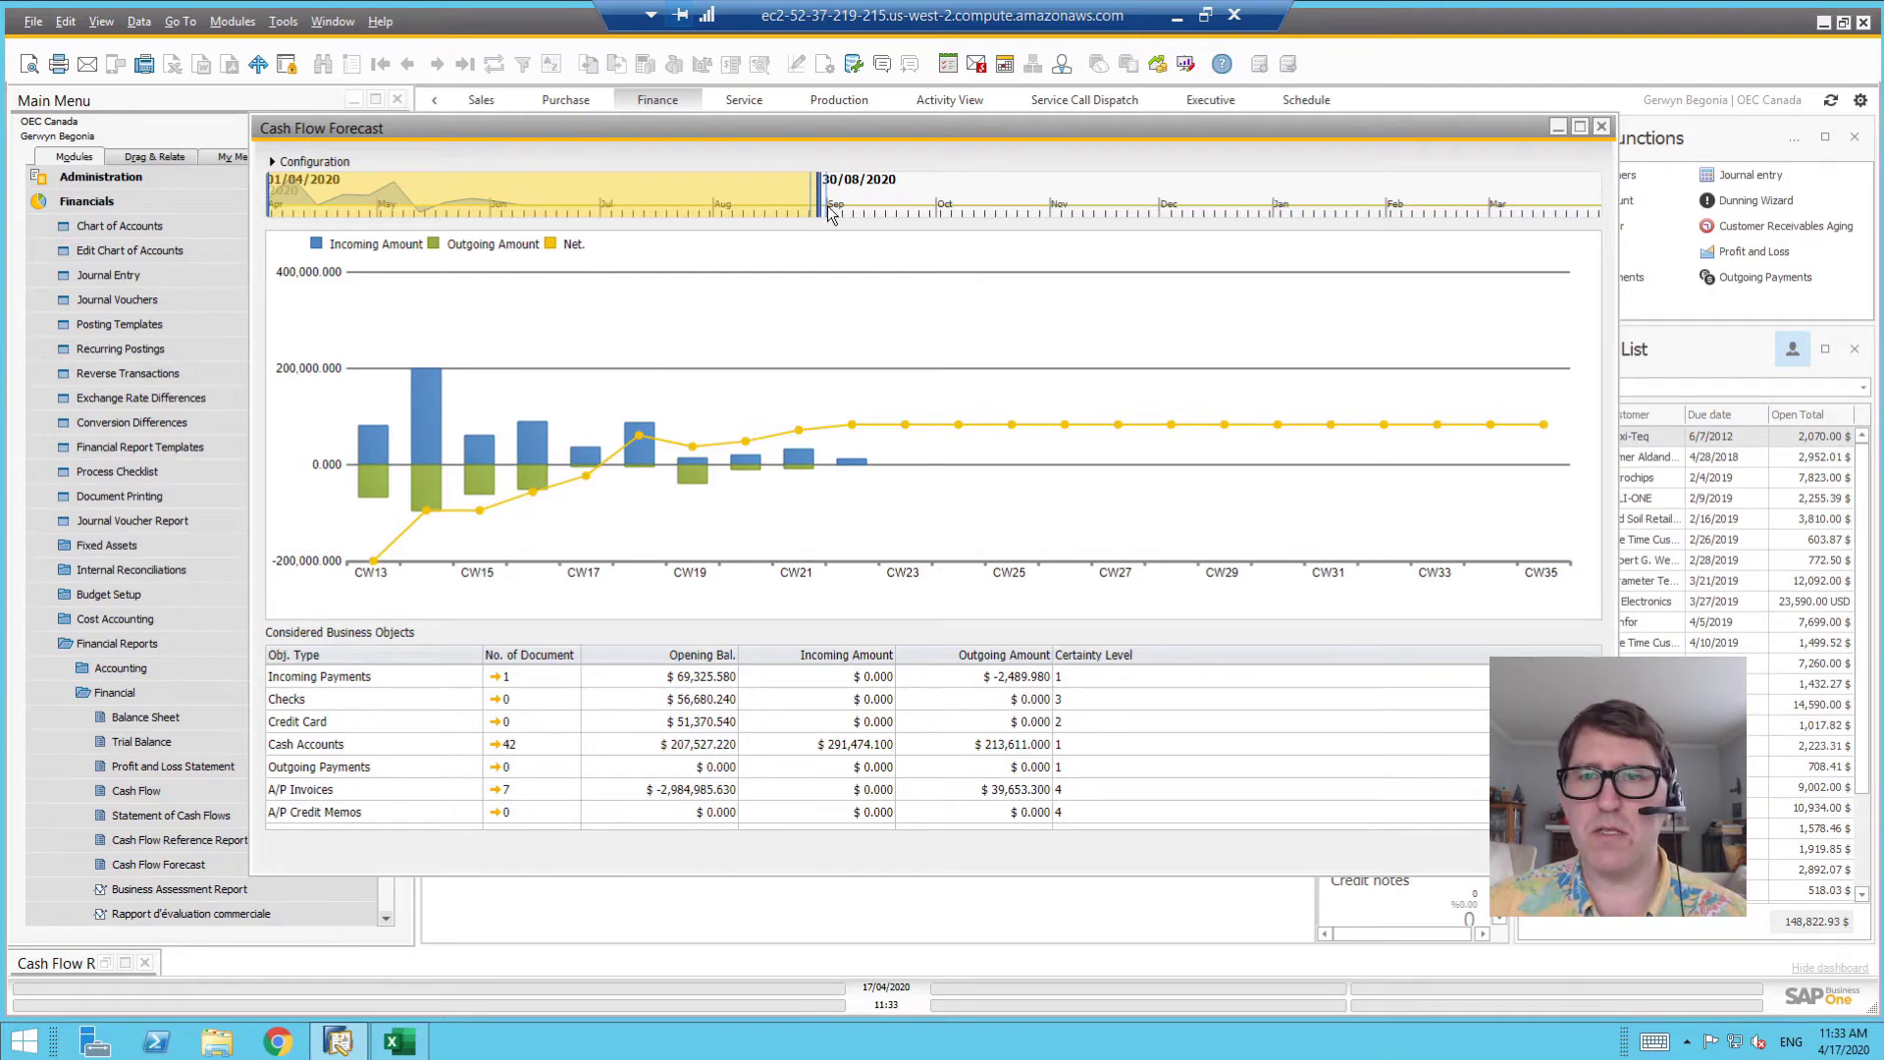
# Adjust the forecast timeline range to 01/04/2020–01/09/2020
pyautogui.moveTo(821, 204); pyautogui.dragTo(1239, 211)
pyautogui.moveTo(1285, 286); pyautogui.dragTo(1279, 310)
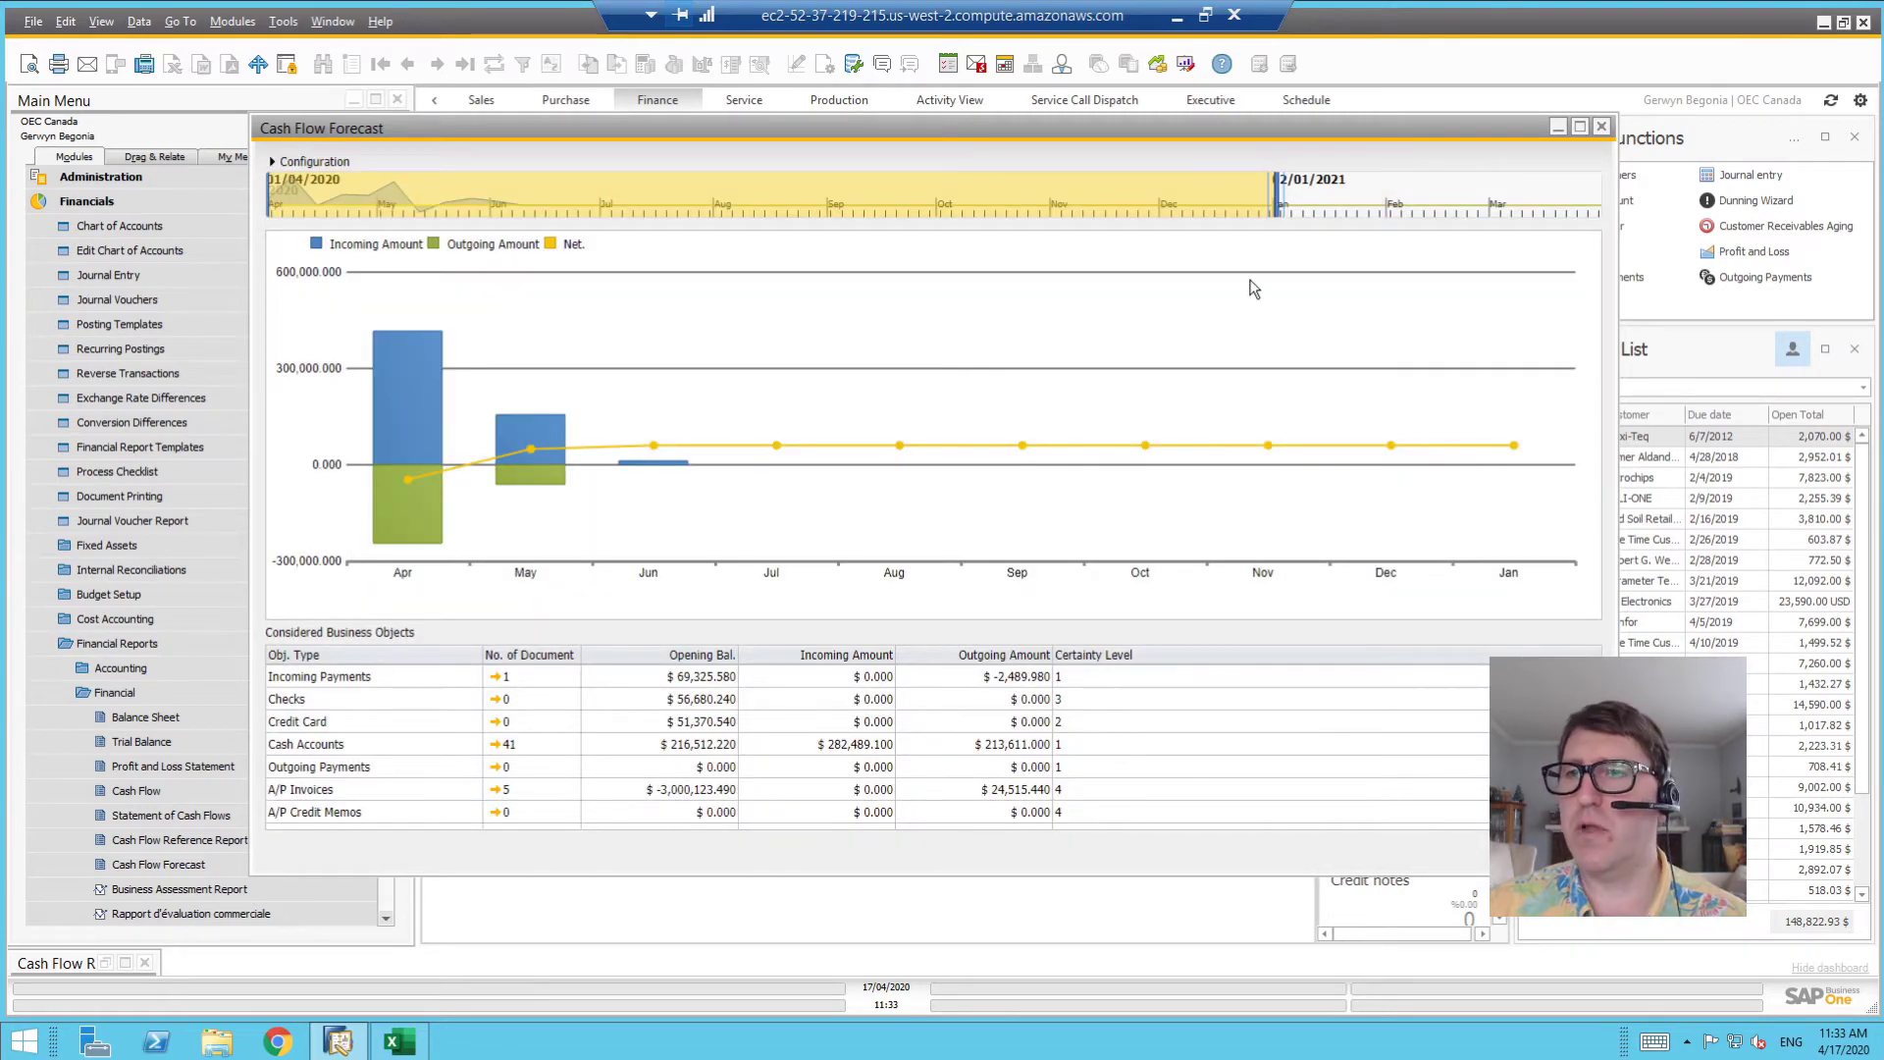
pyautogui.moveTo(1278, 204); pyautogui.dragTo(828, 367)
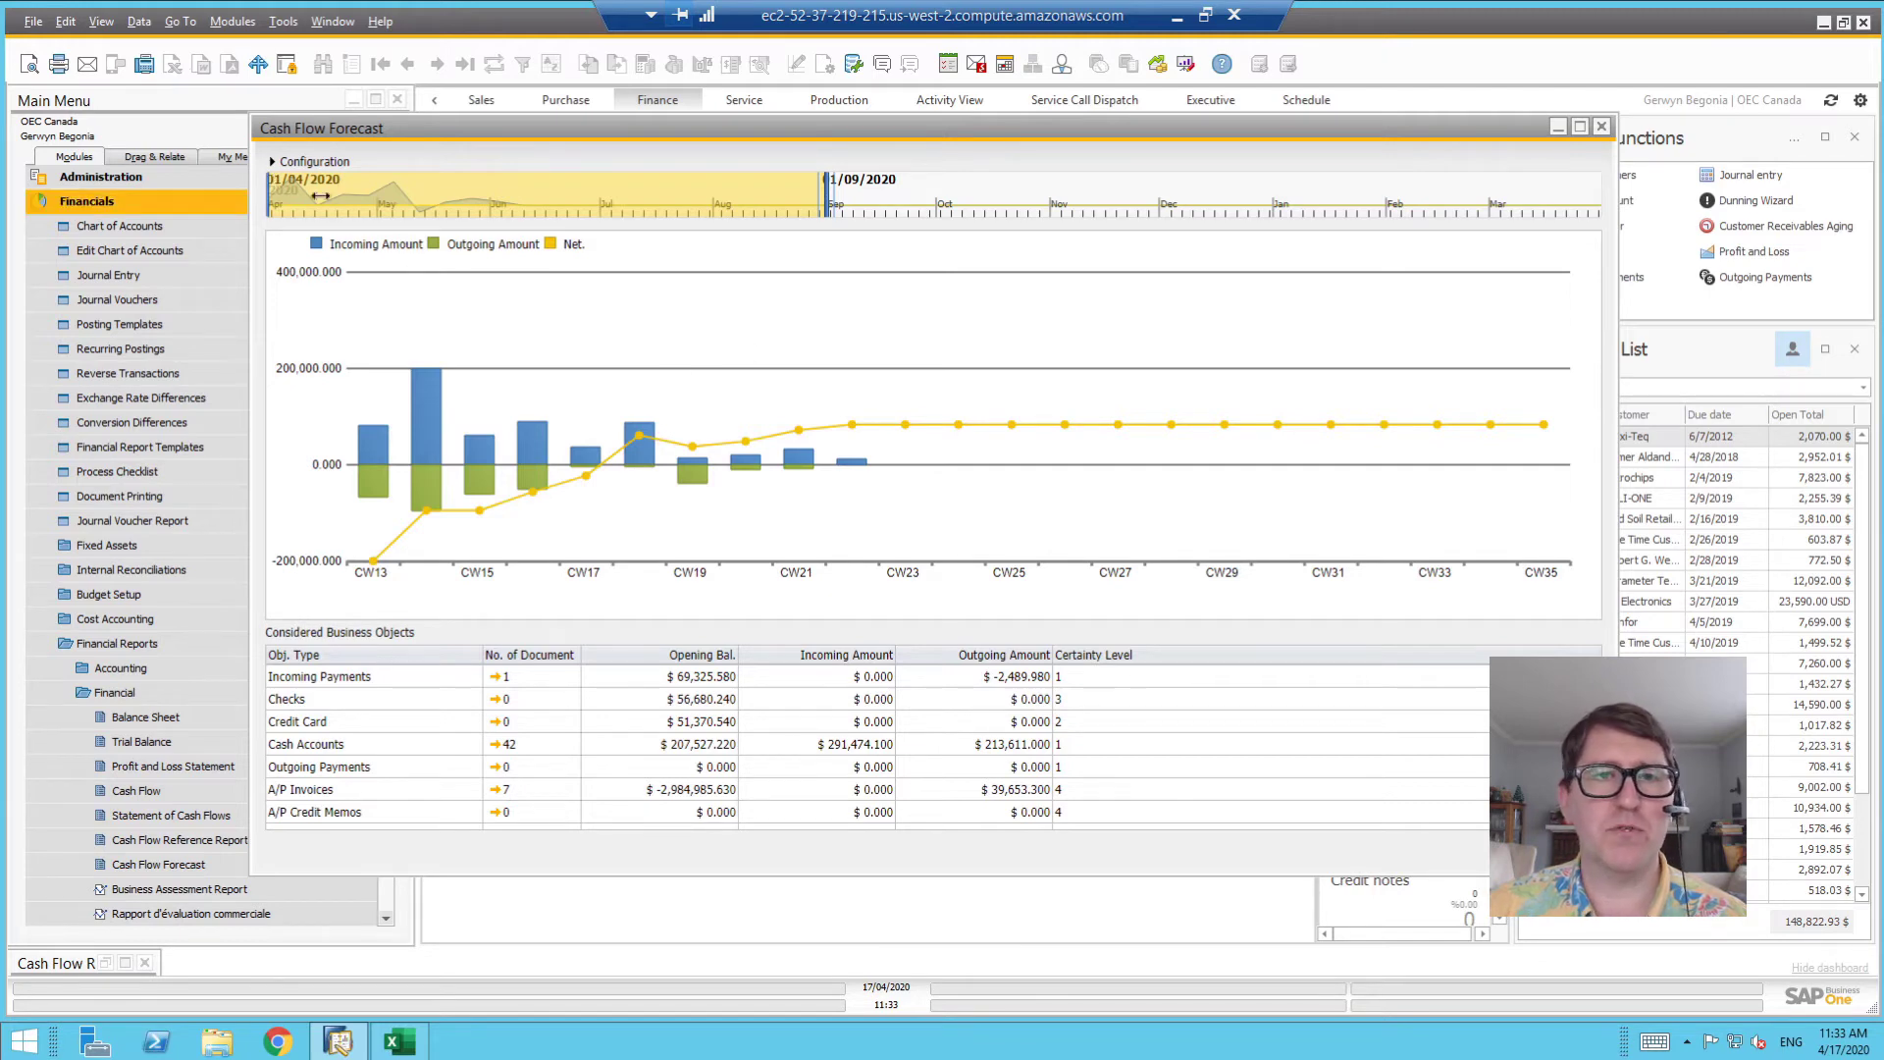
pyautogui.moveTo(546, 198); pyautogui.dragTo(289, 198)
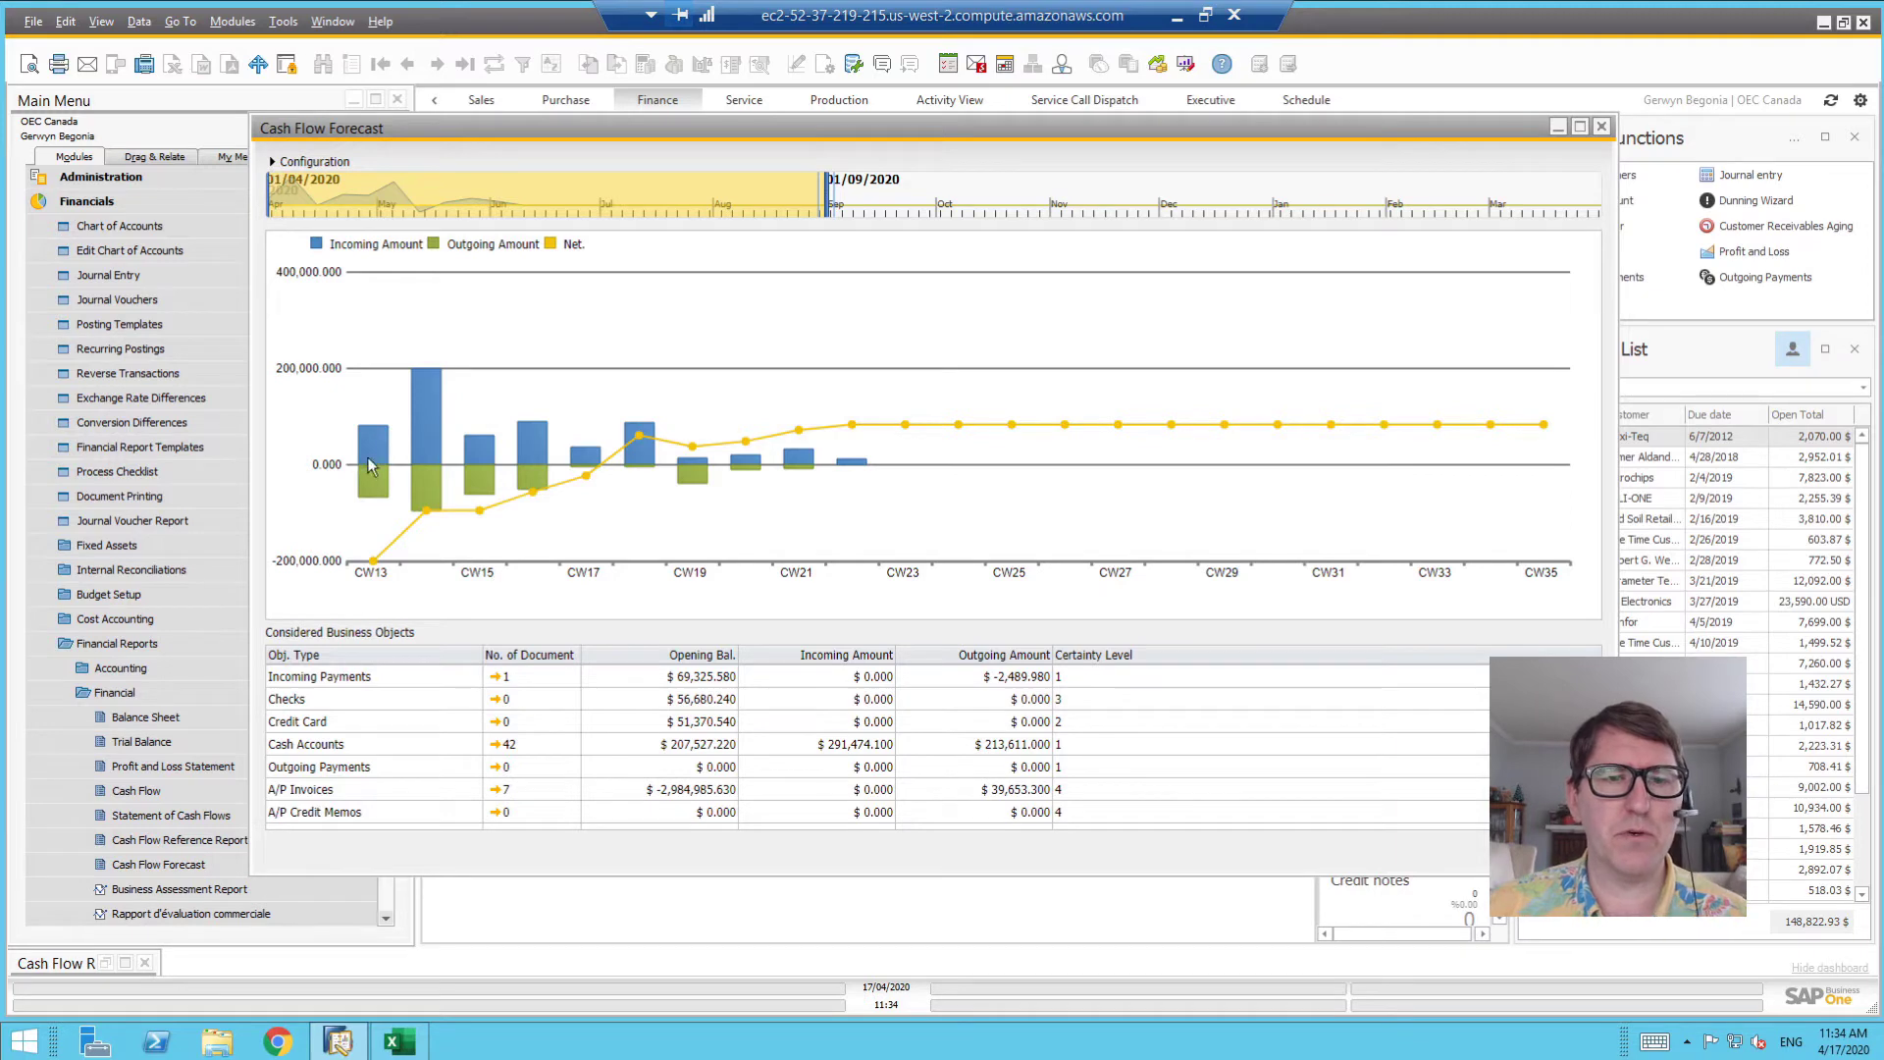
# Check the first week's document details, then expand the forecast Configuration options
pyautogui.click(424, 416)
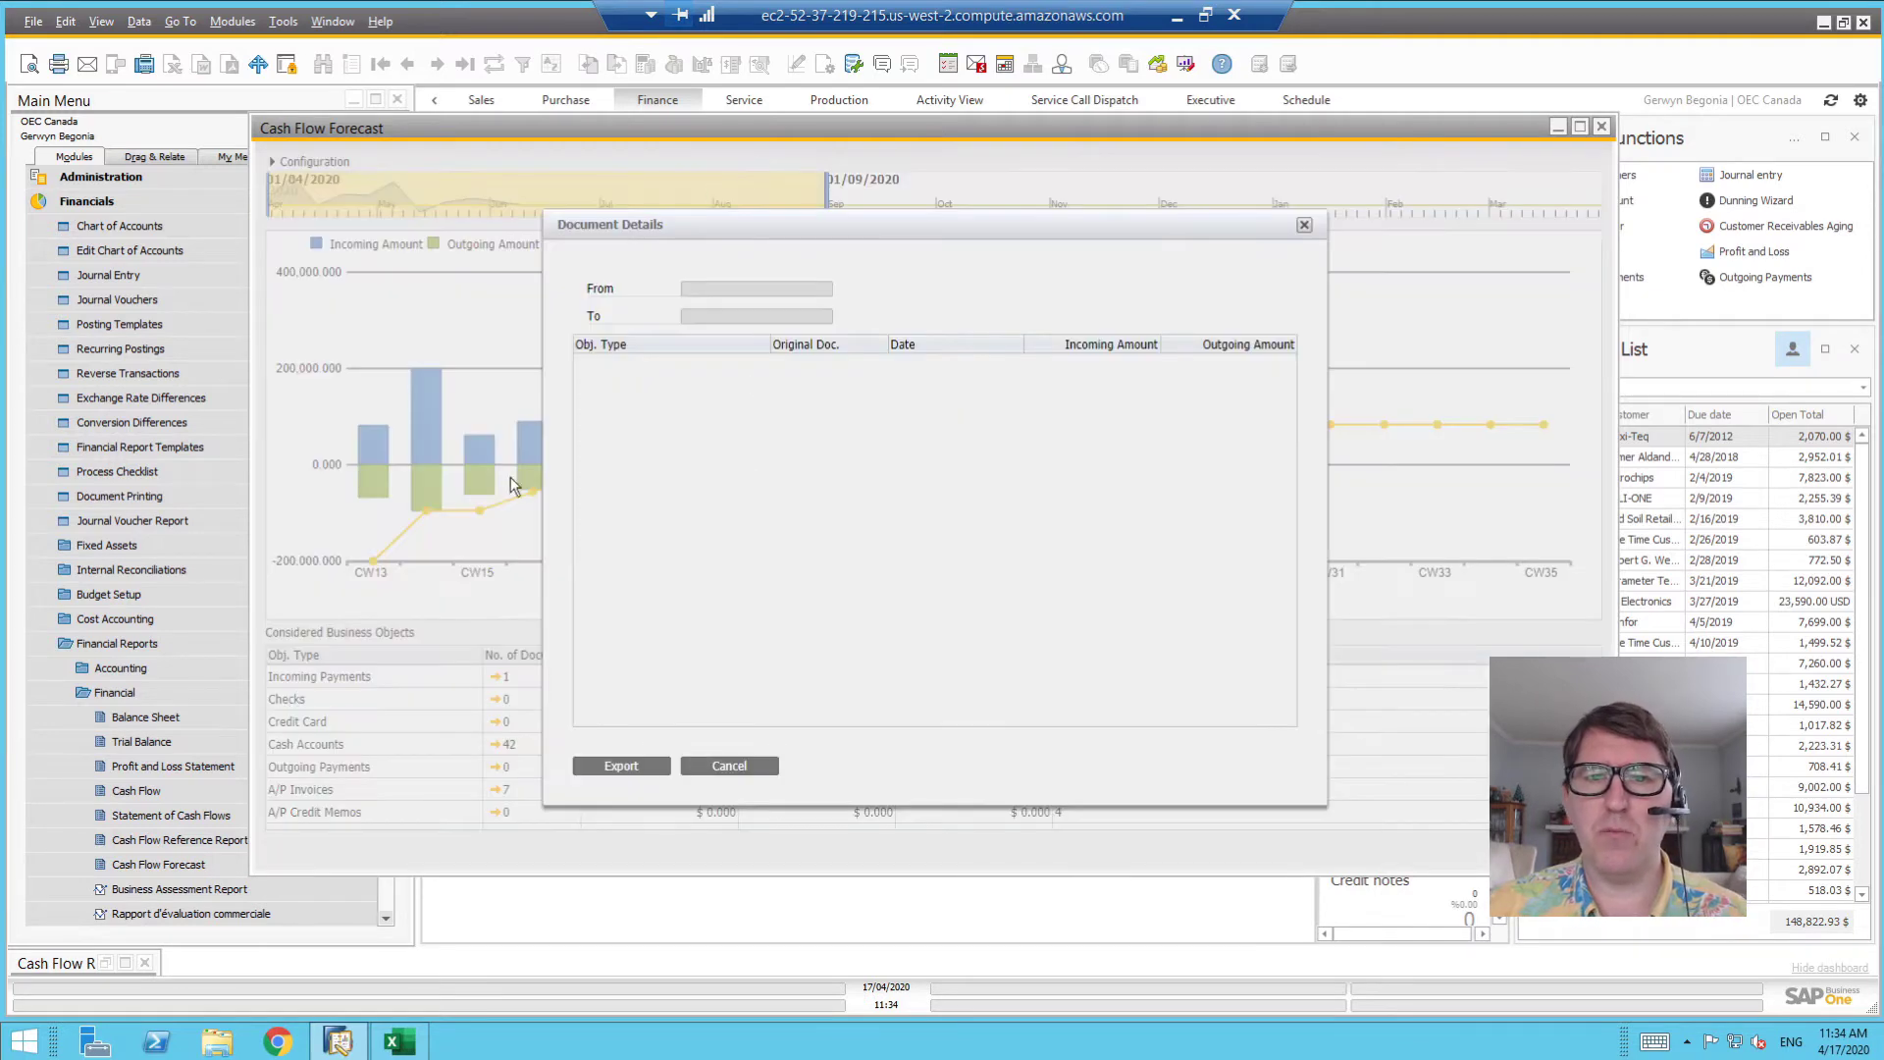
pyautogui.click(746, 768)
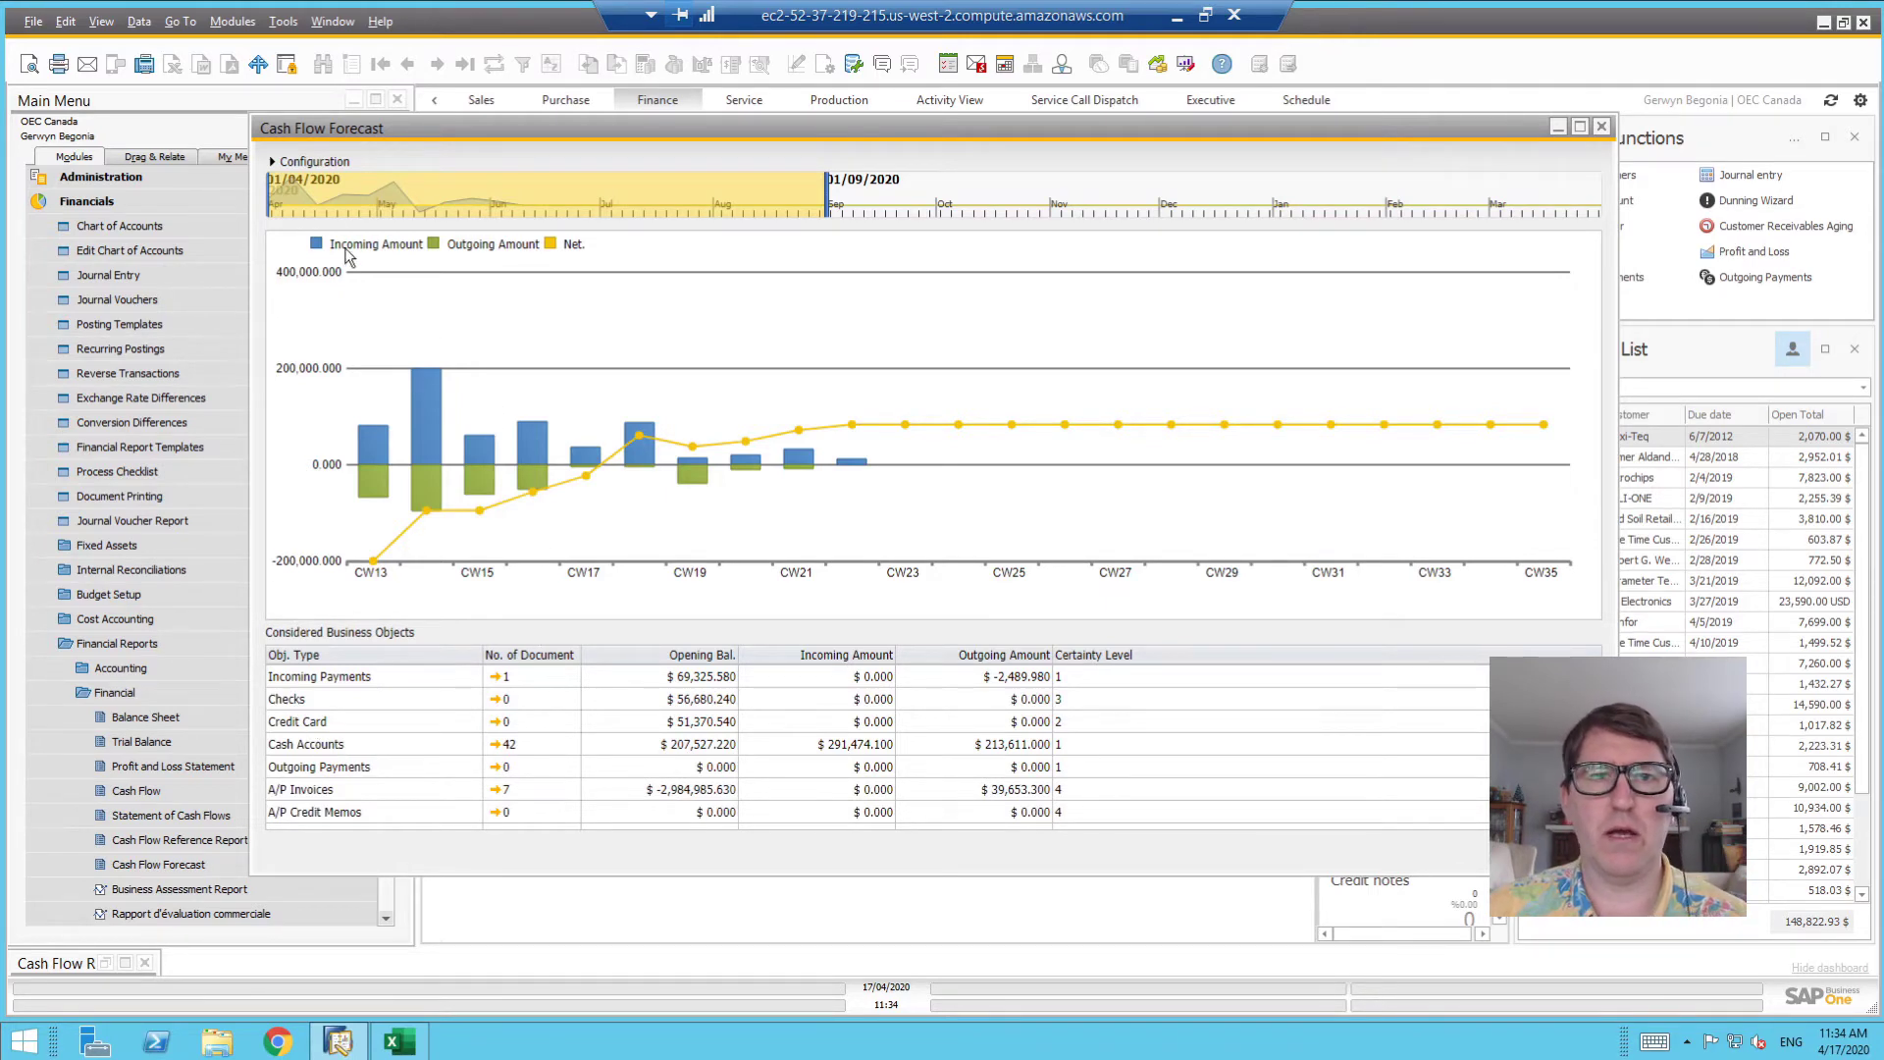
pyautogui.click(272, 163)
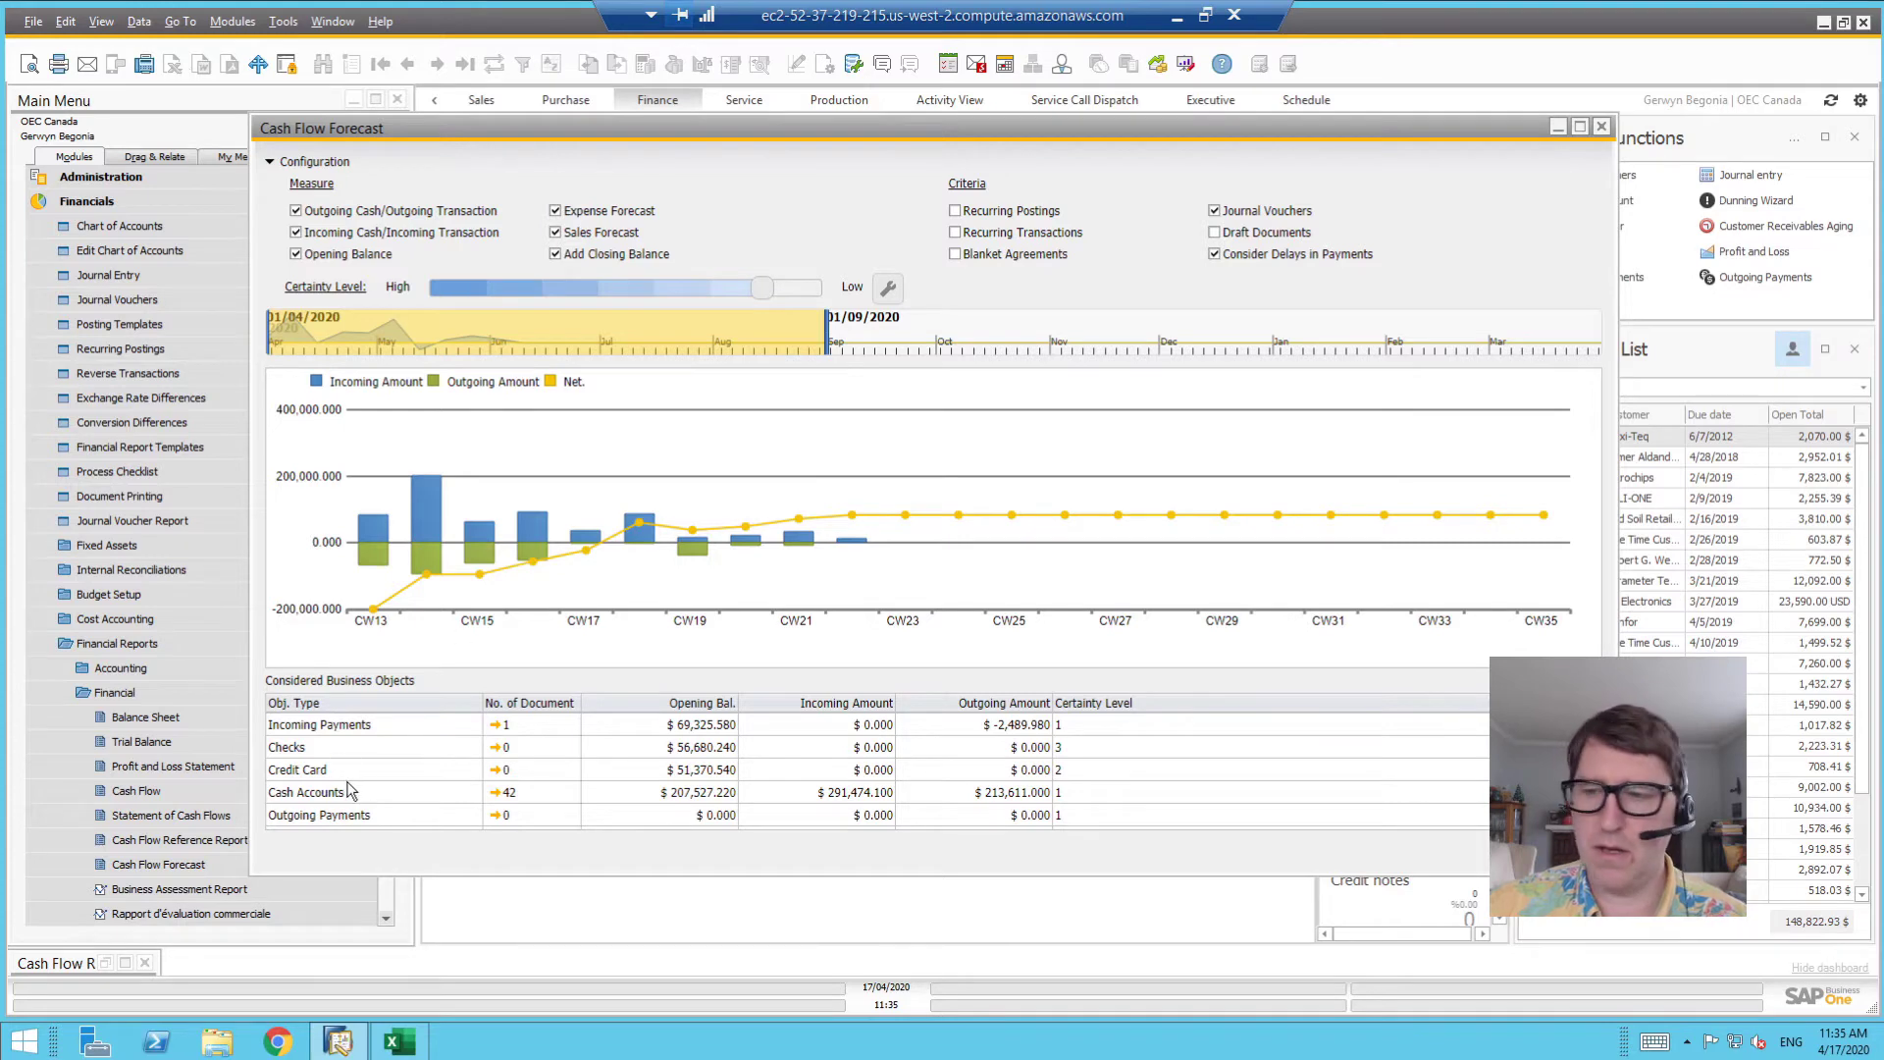
pyautogui.scroll(-1, 354, 791)
pyautogui.scroll(-3, 353, 791)
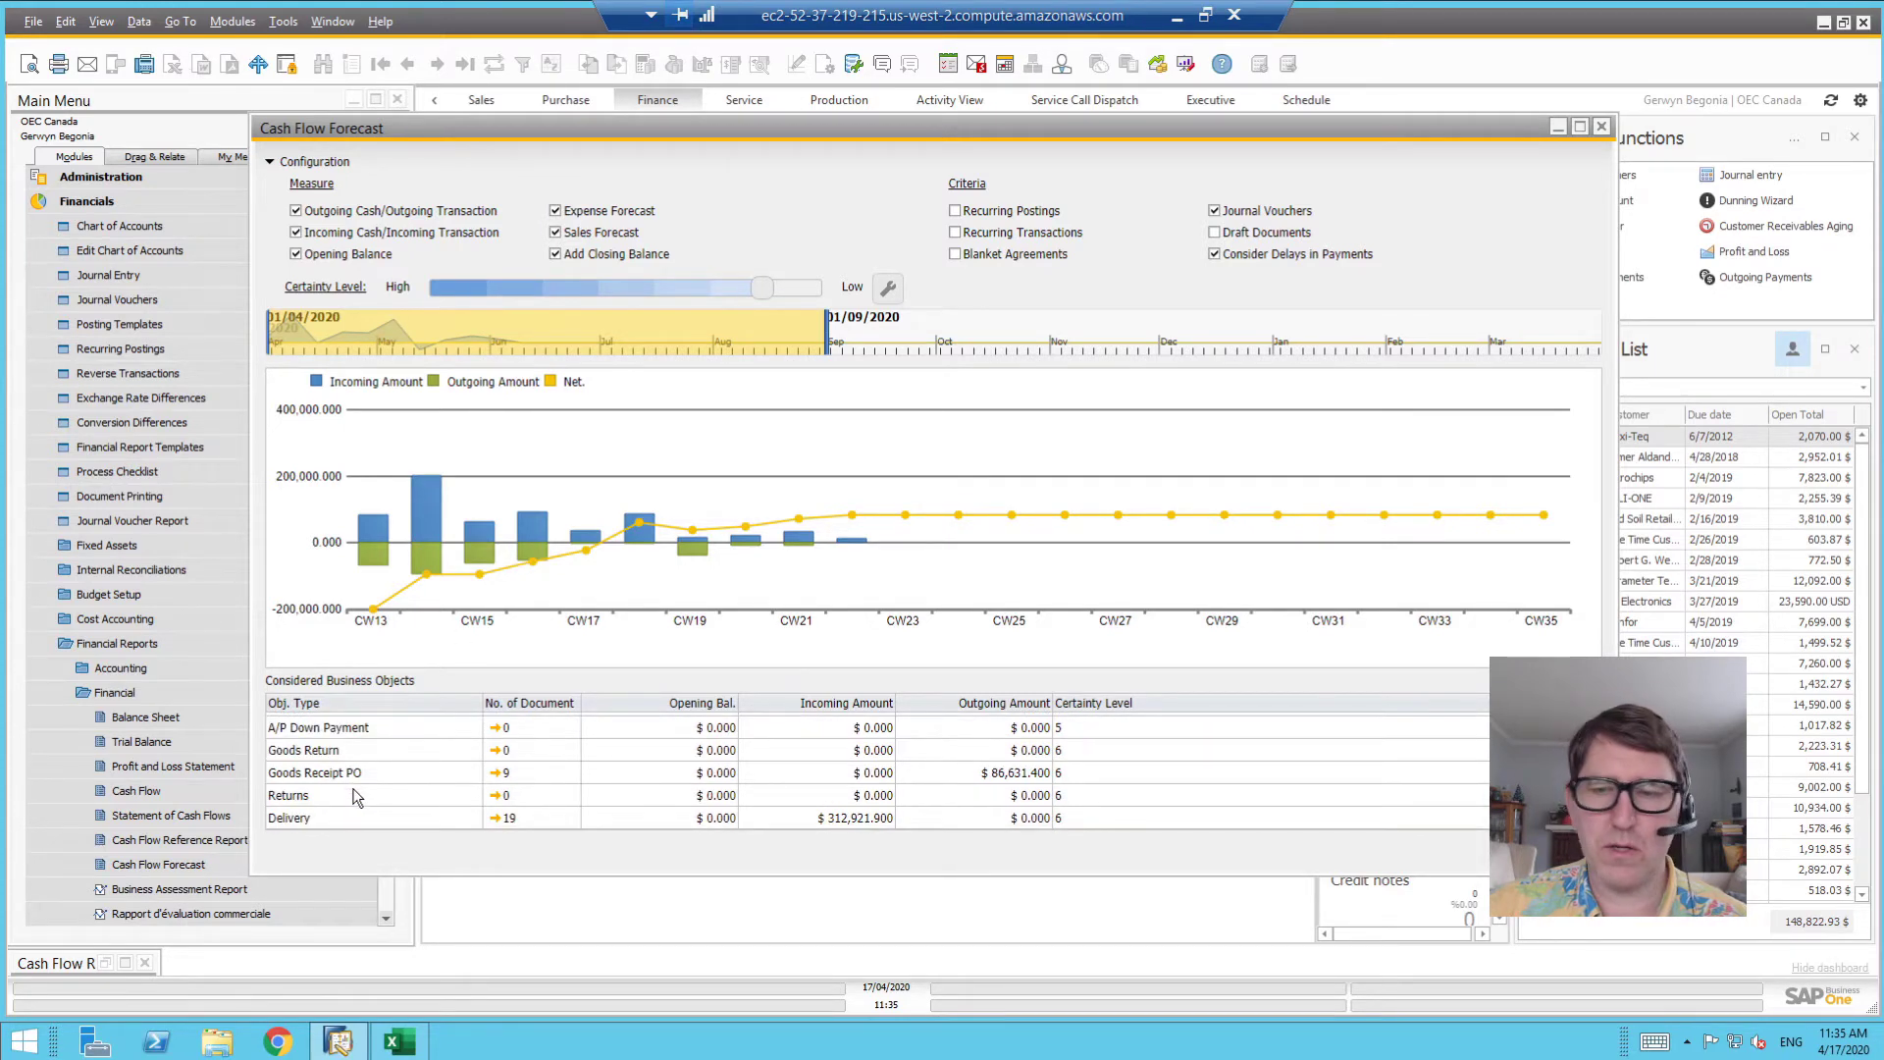
pyautogui.scroll(5, 356, 797)
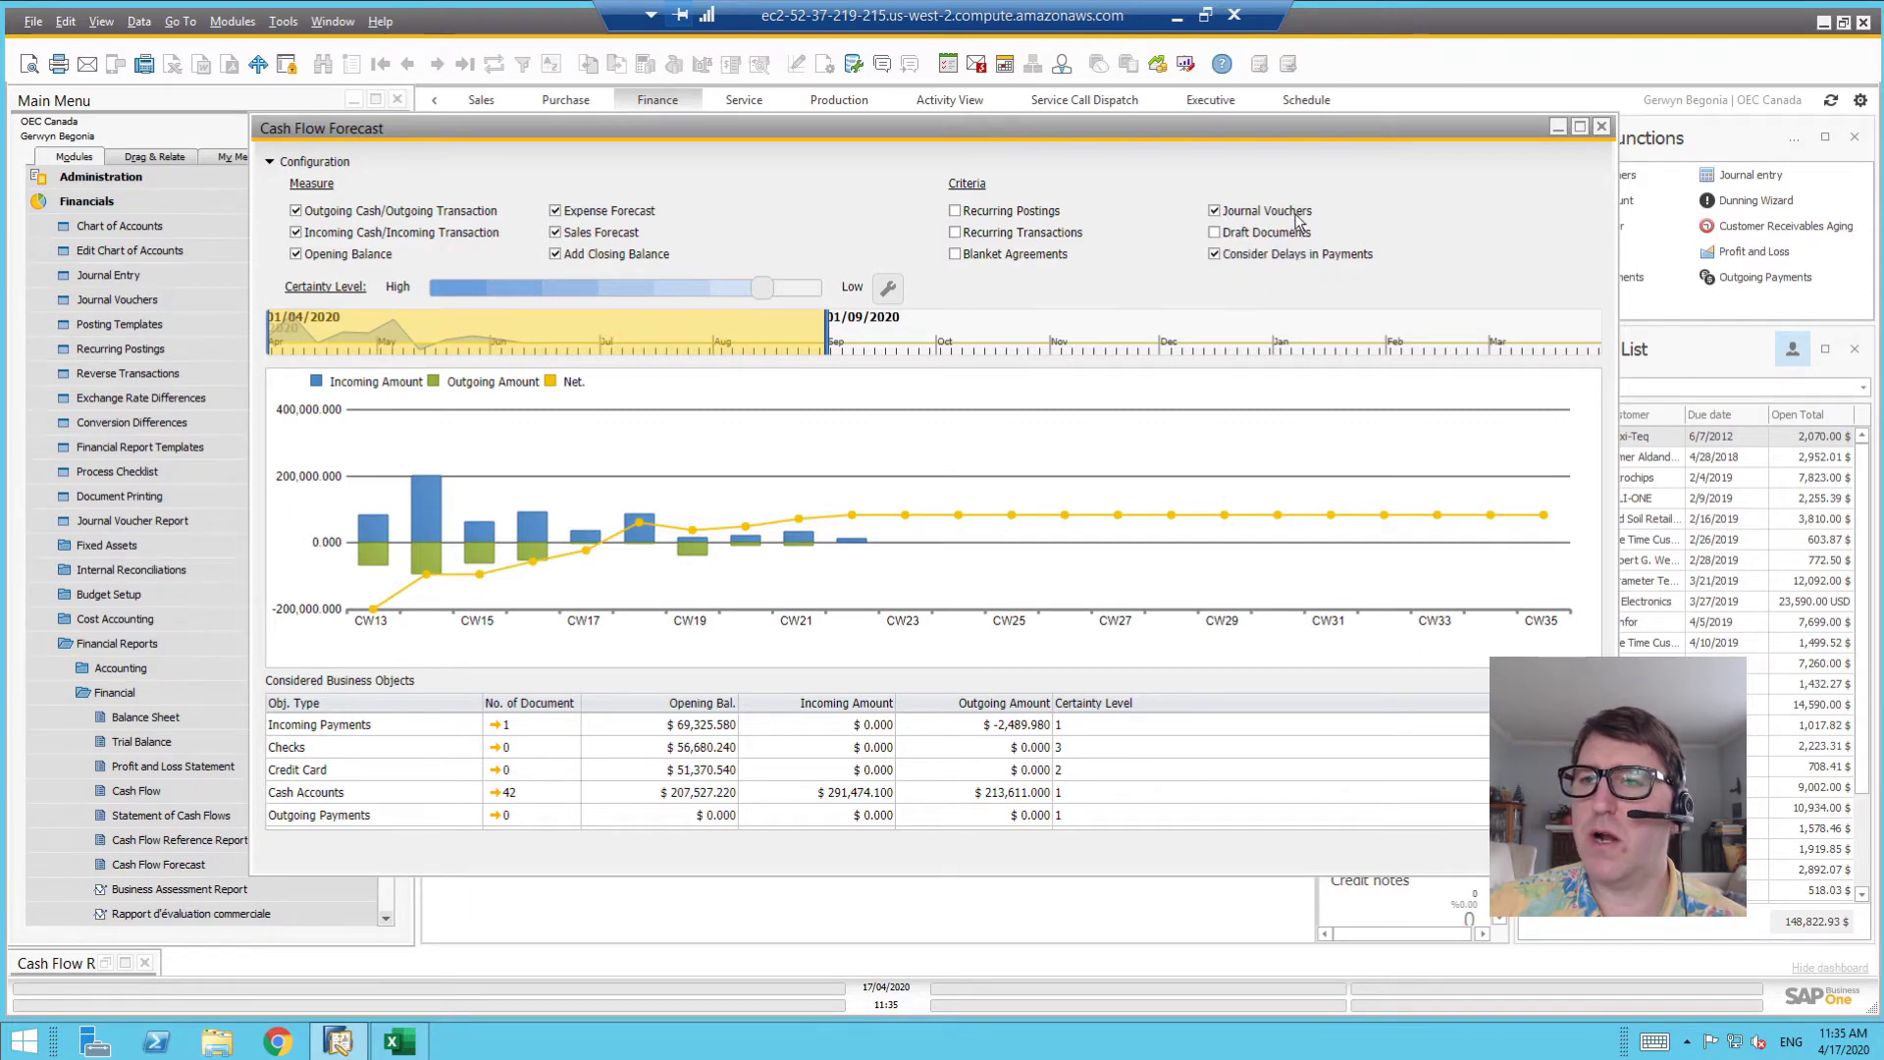
# Include draft documents and recurring transactions but exclude recurring postings from the forecast
pyautogui.click(1216, 232)
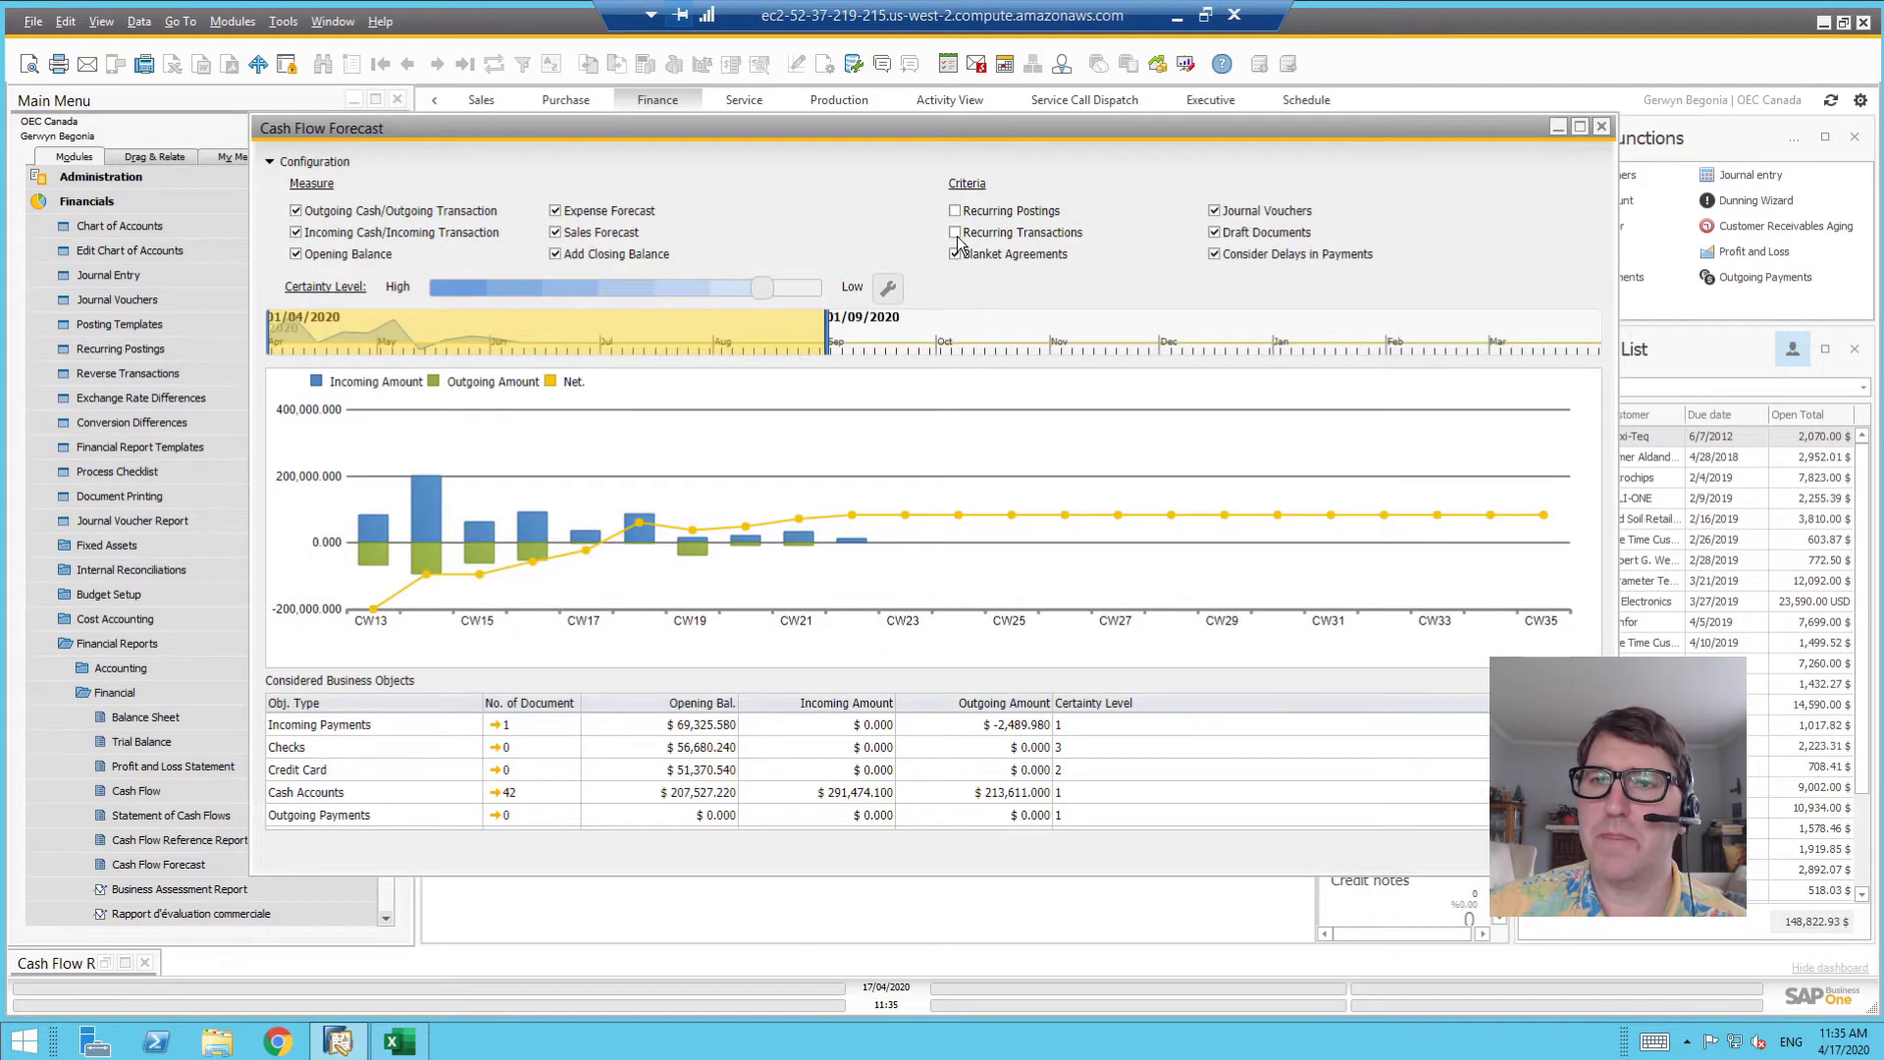
pyautogui.click(957, 235)
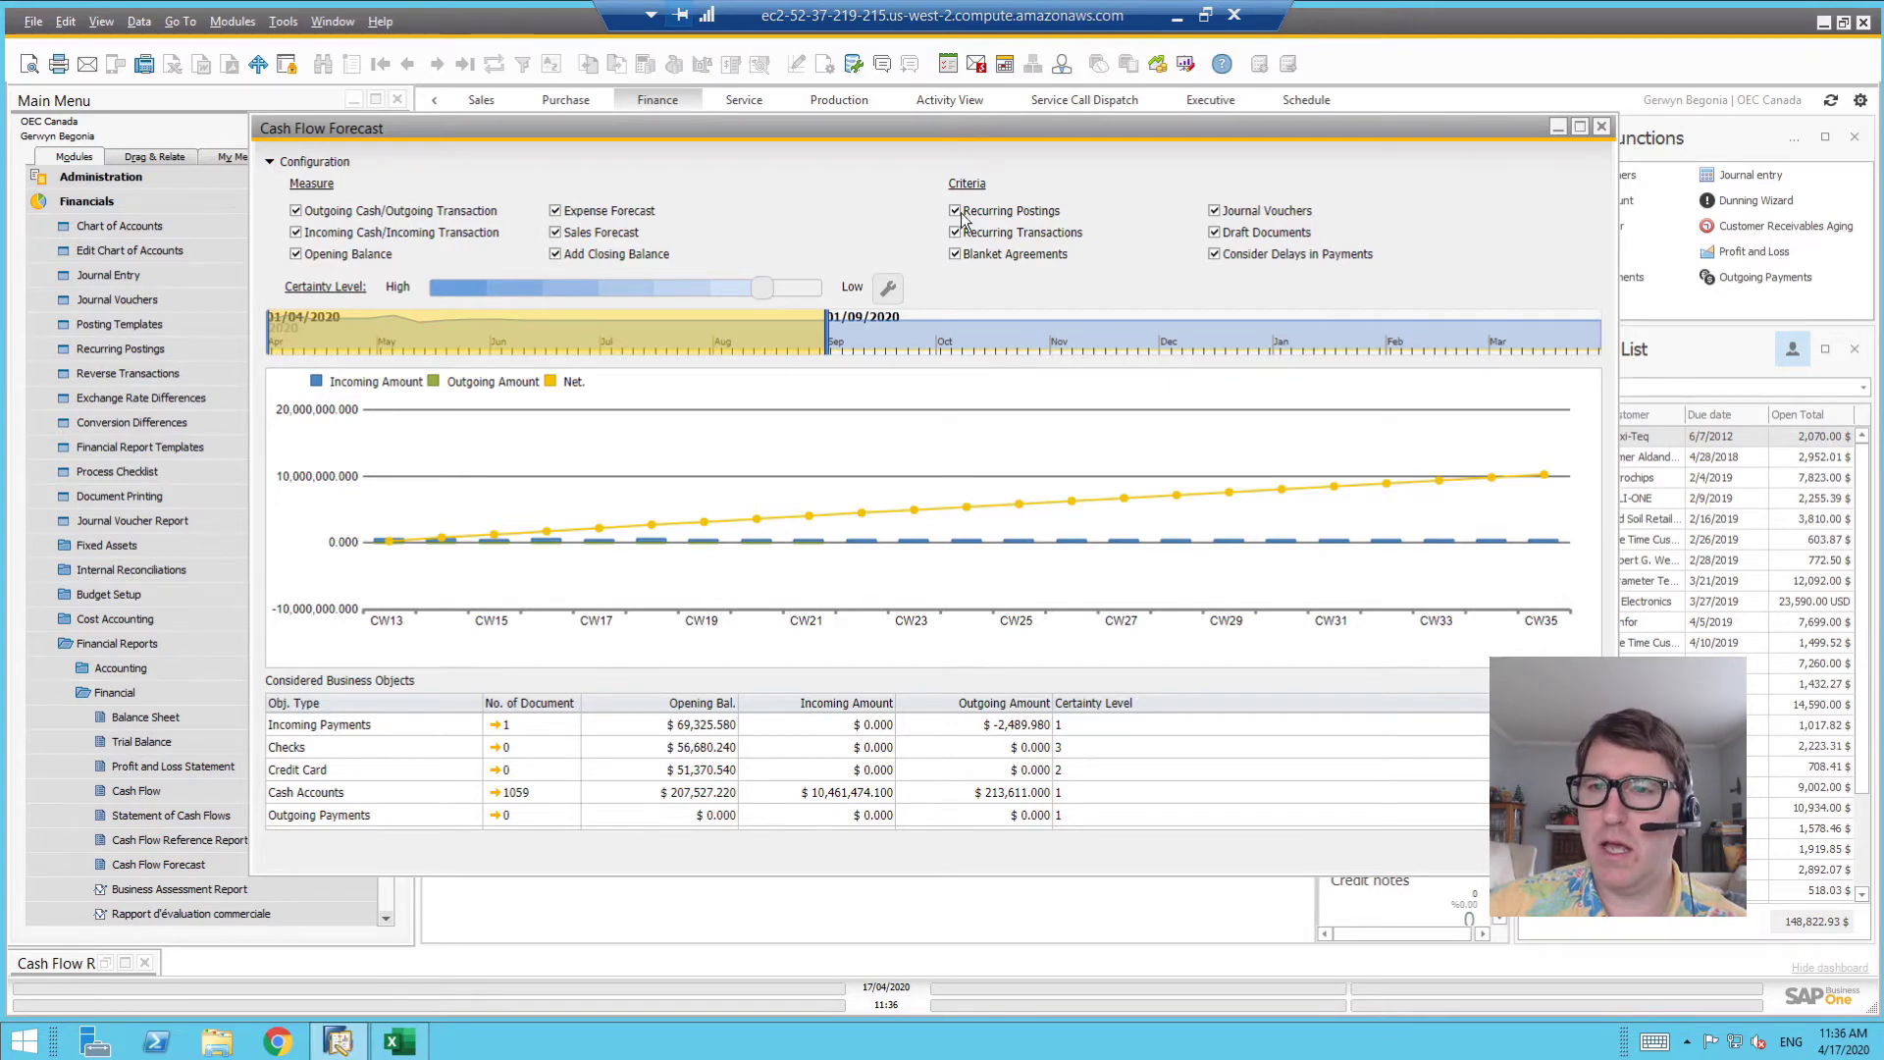
pyautogui.click(441, 545)
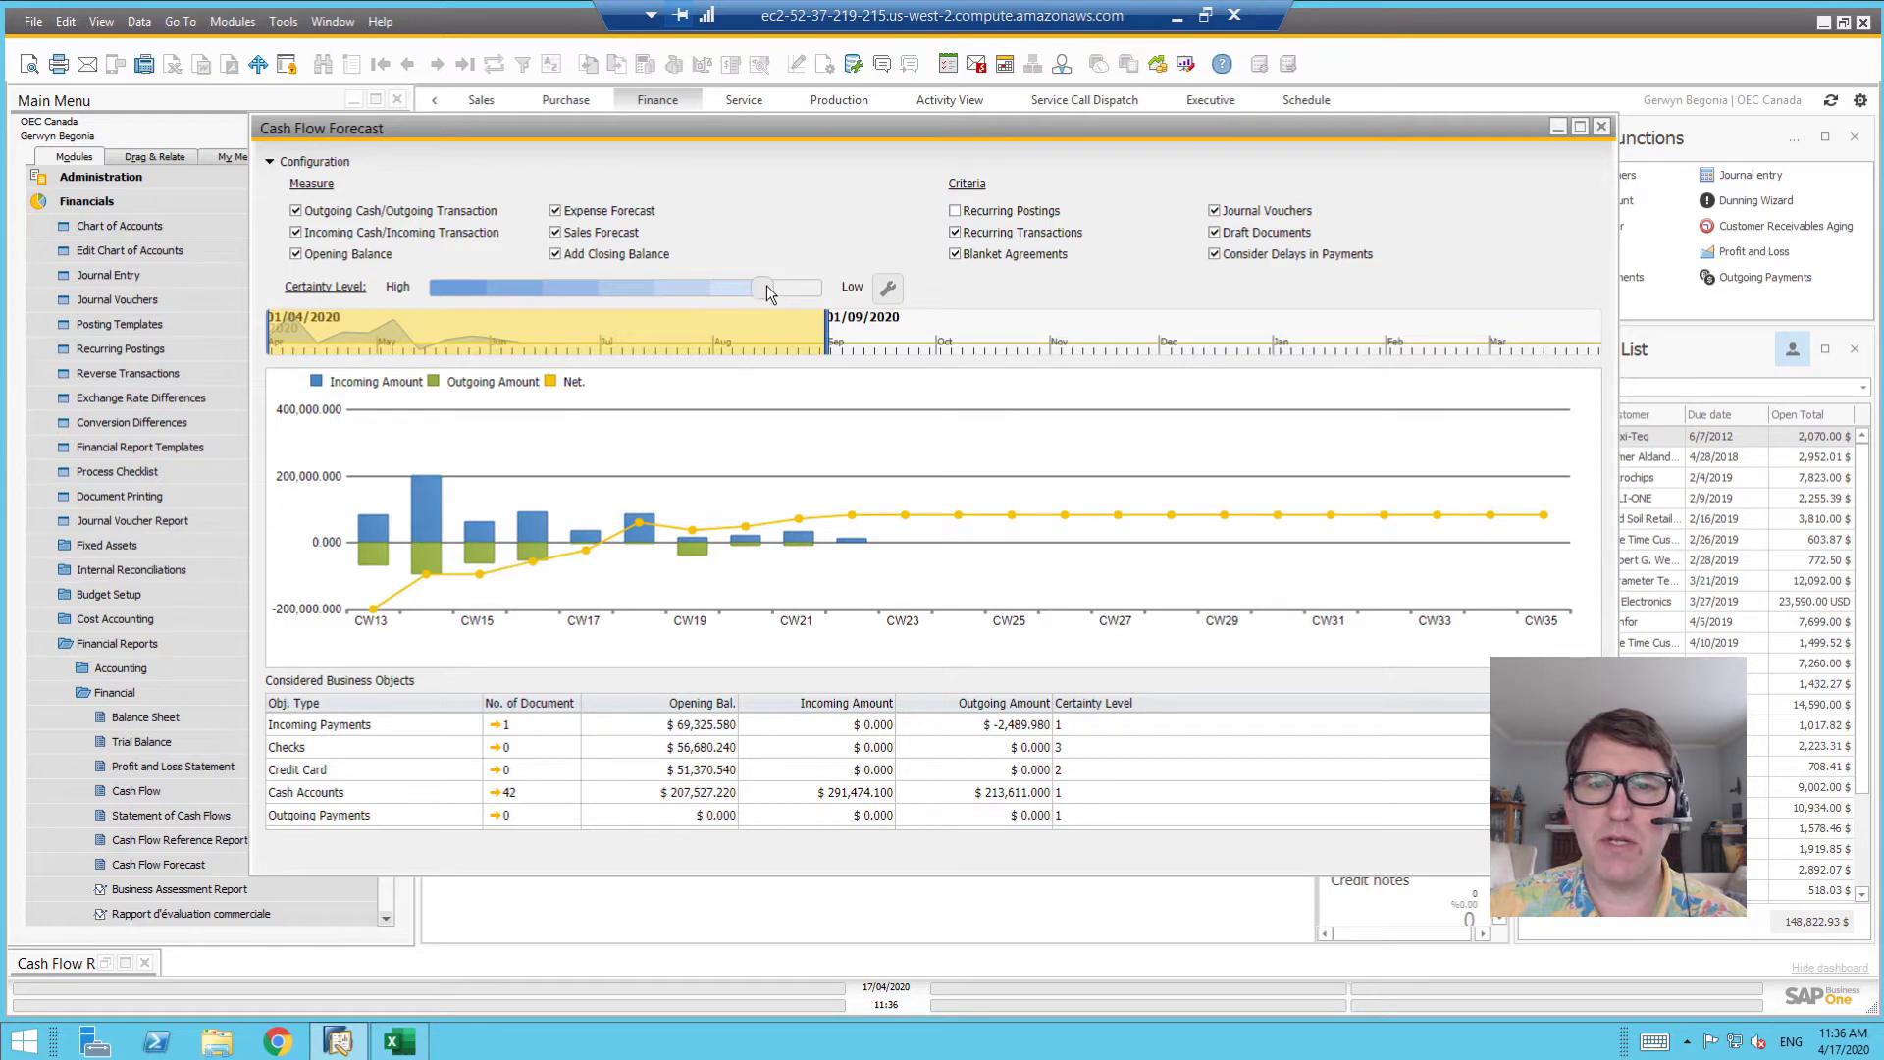
# Set the Certainty Level slider so level 1 and 2 objects, including Credit Cards, count
pyautogui.moveTo(766, 288); pyautogui.dragTo(475, 287)
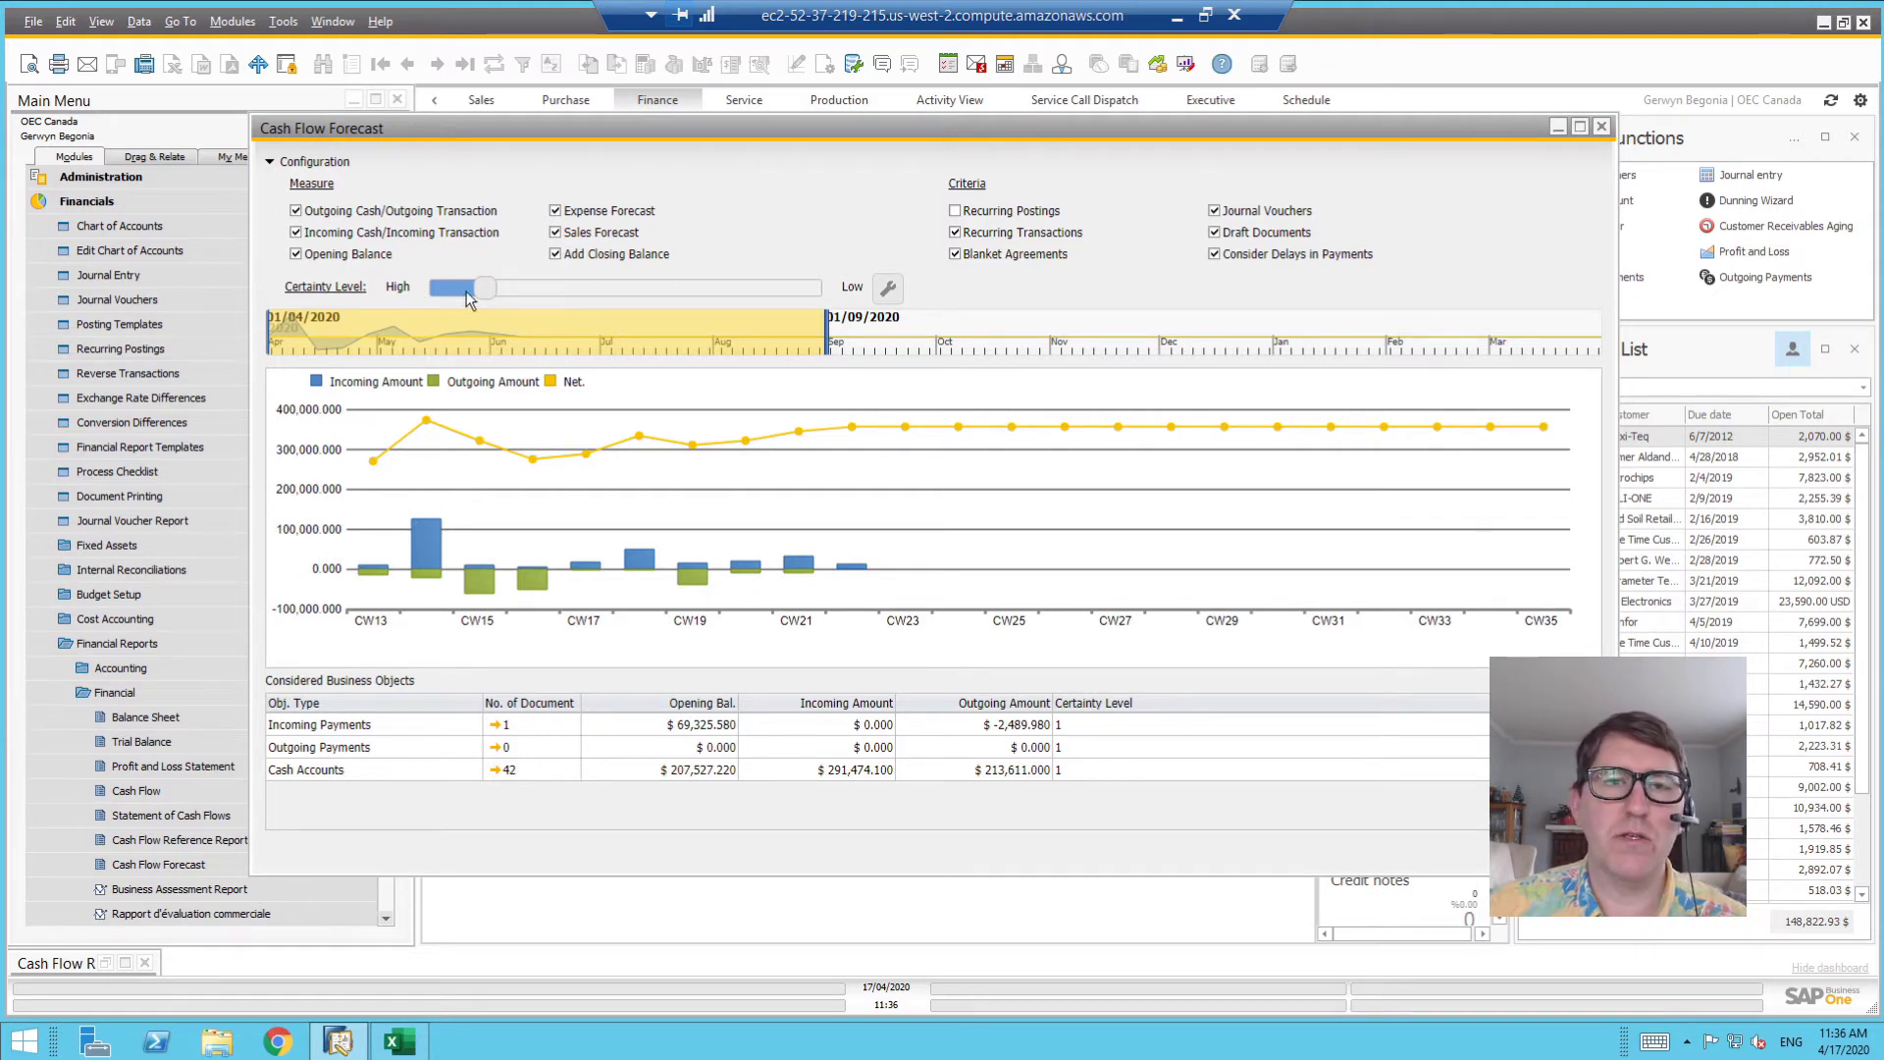
pyautogui.moveTo(483, 292); pyautogui.dragTo(387, 300)
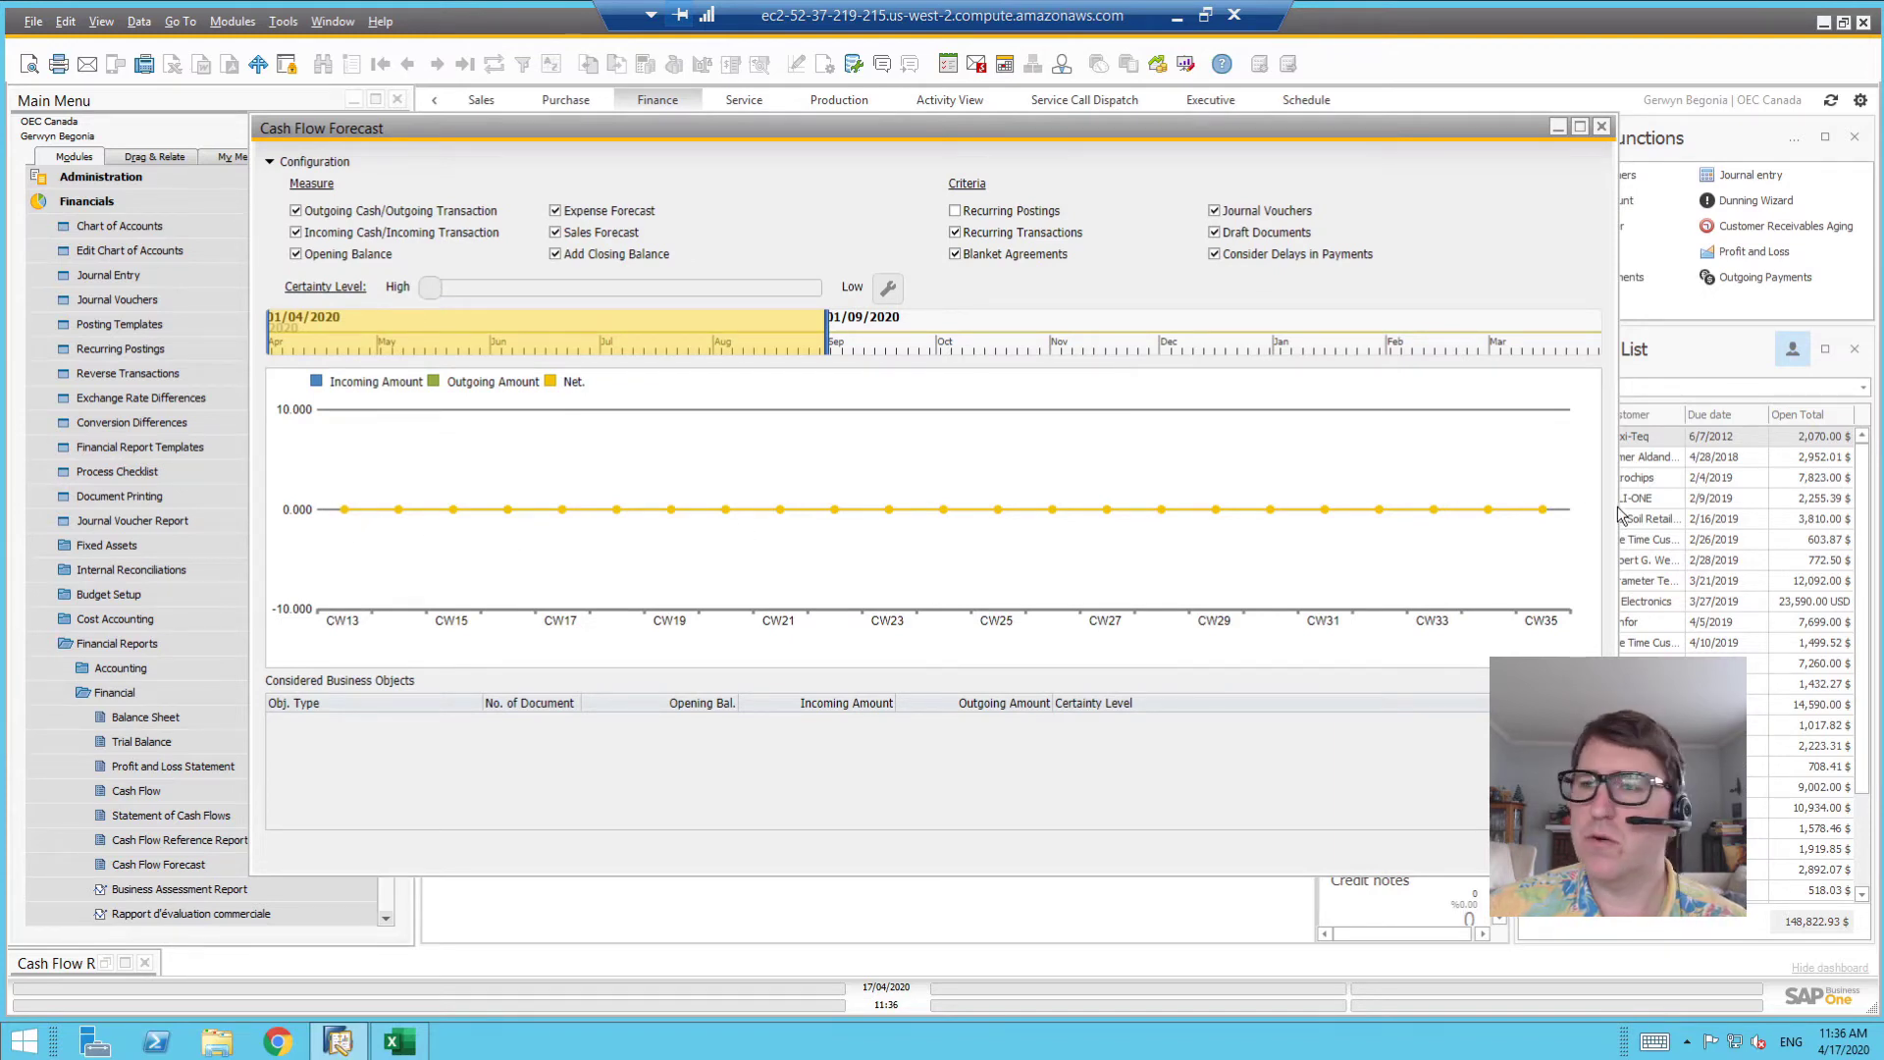
pyautogui.click(453, 288)
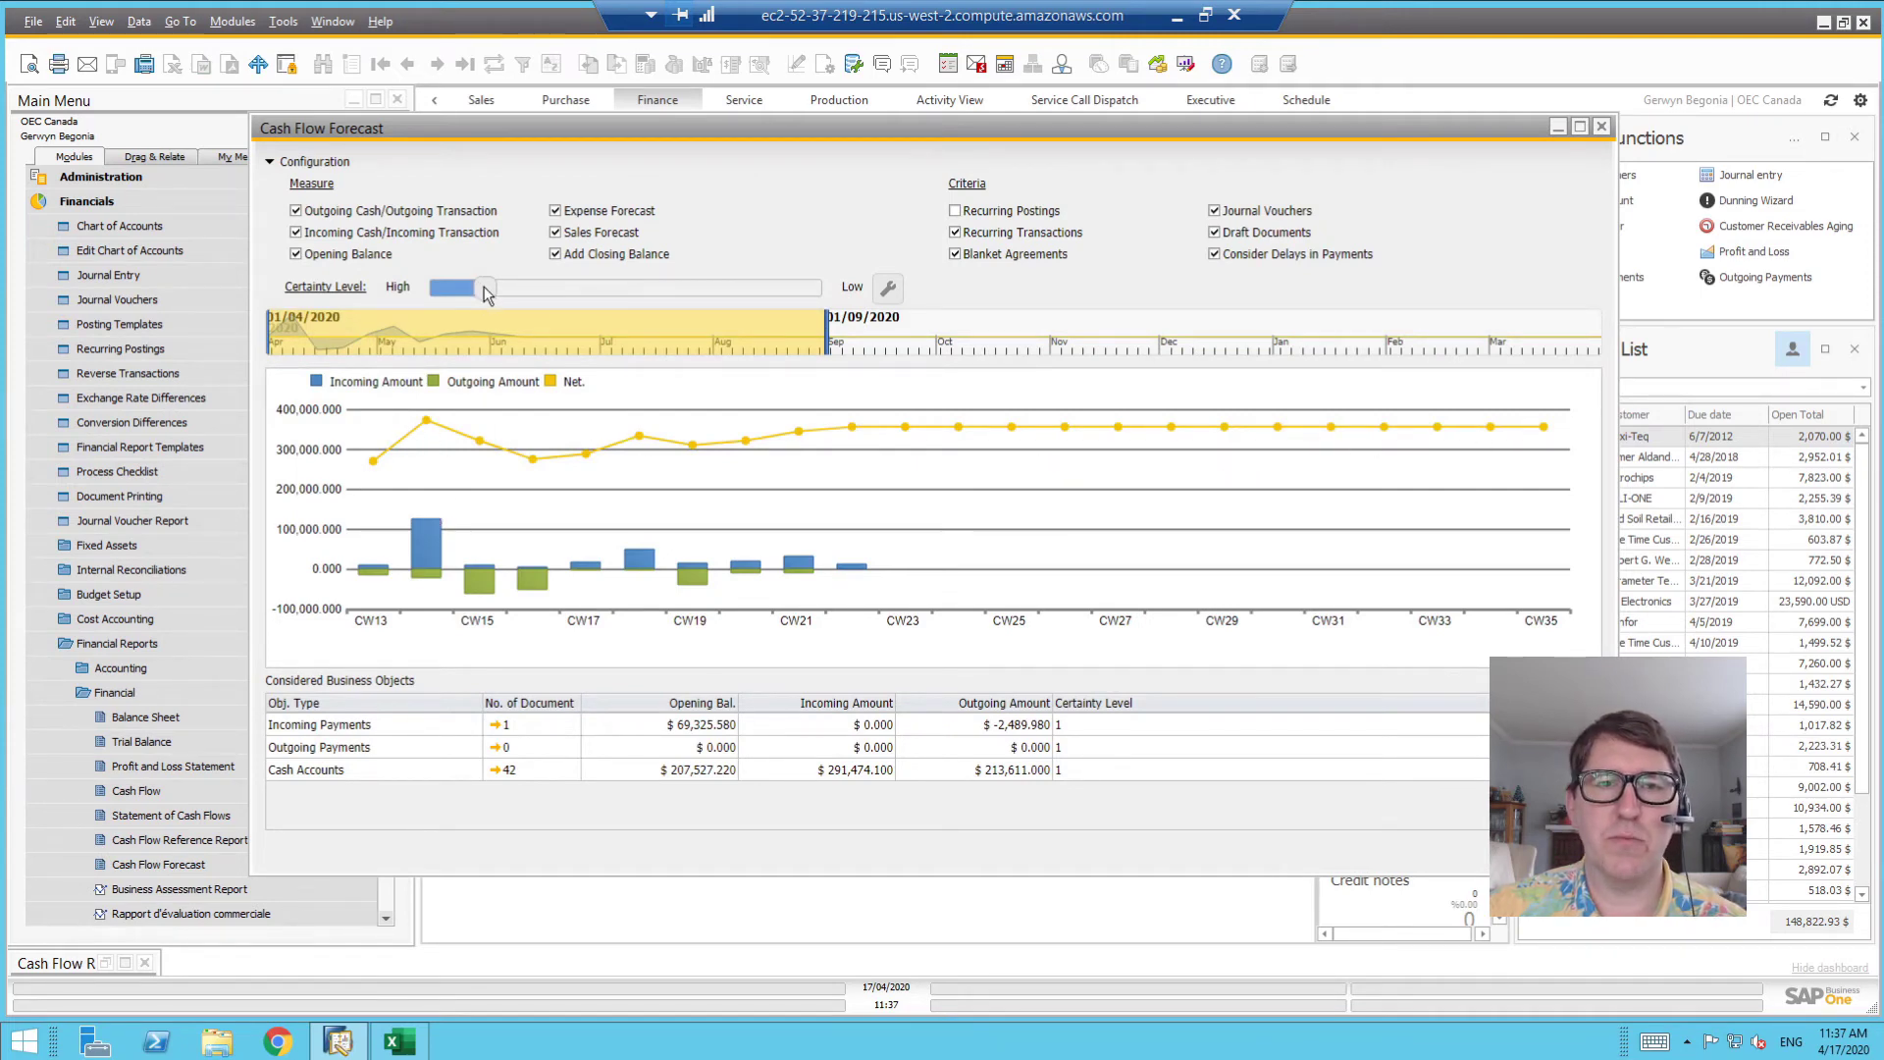
pyautogui.moveTo(487, 293); pyautogui.dragTo(542, 289)
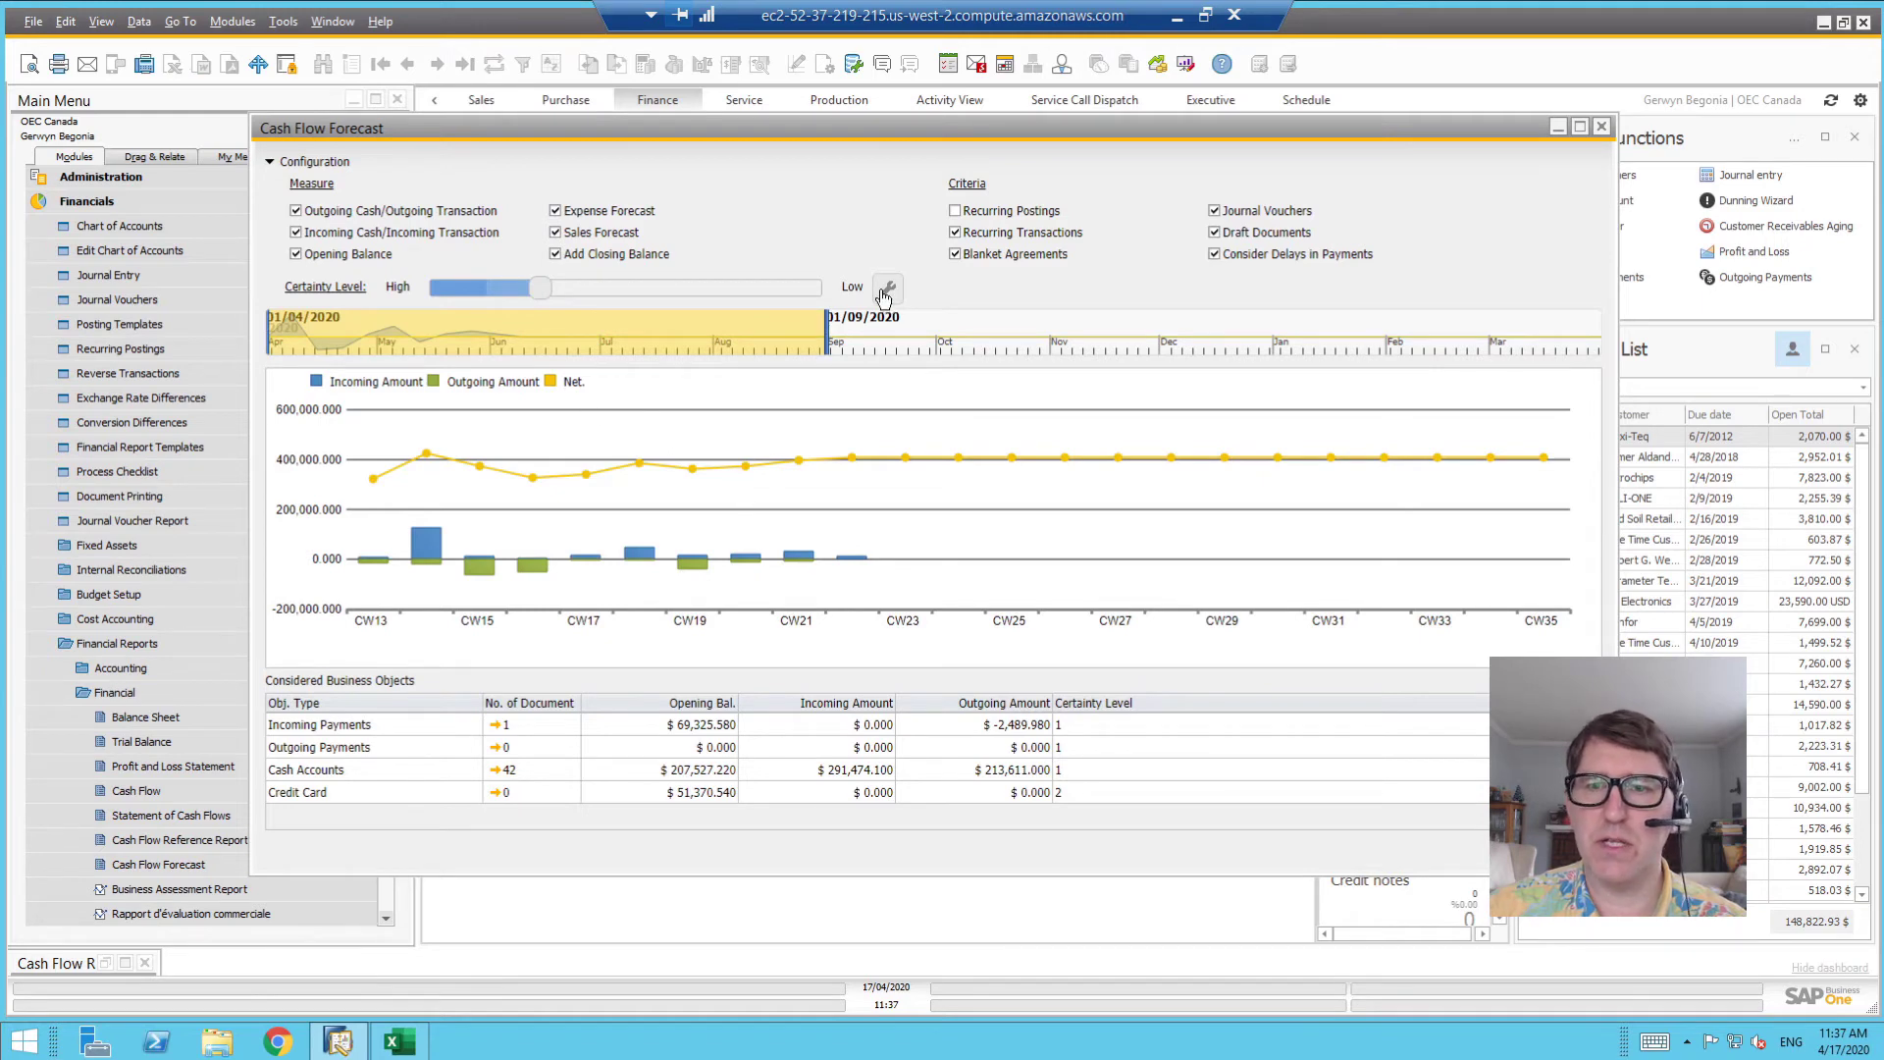
pyautogui.click(886, 292)
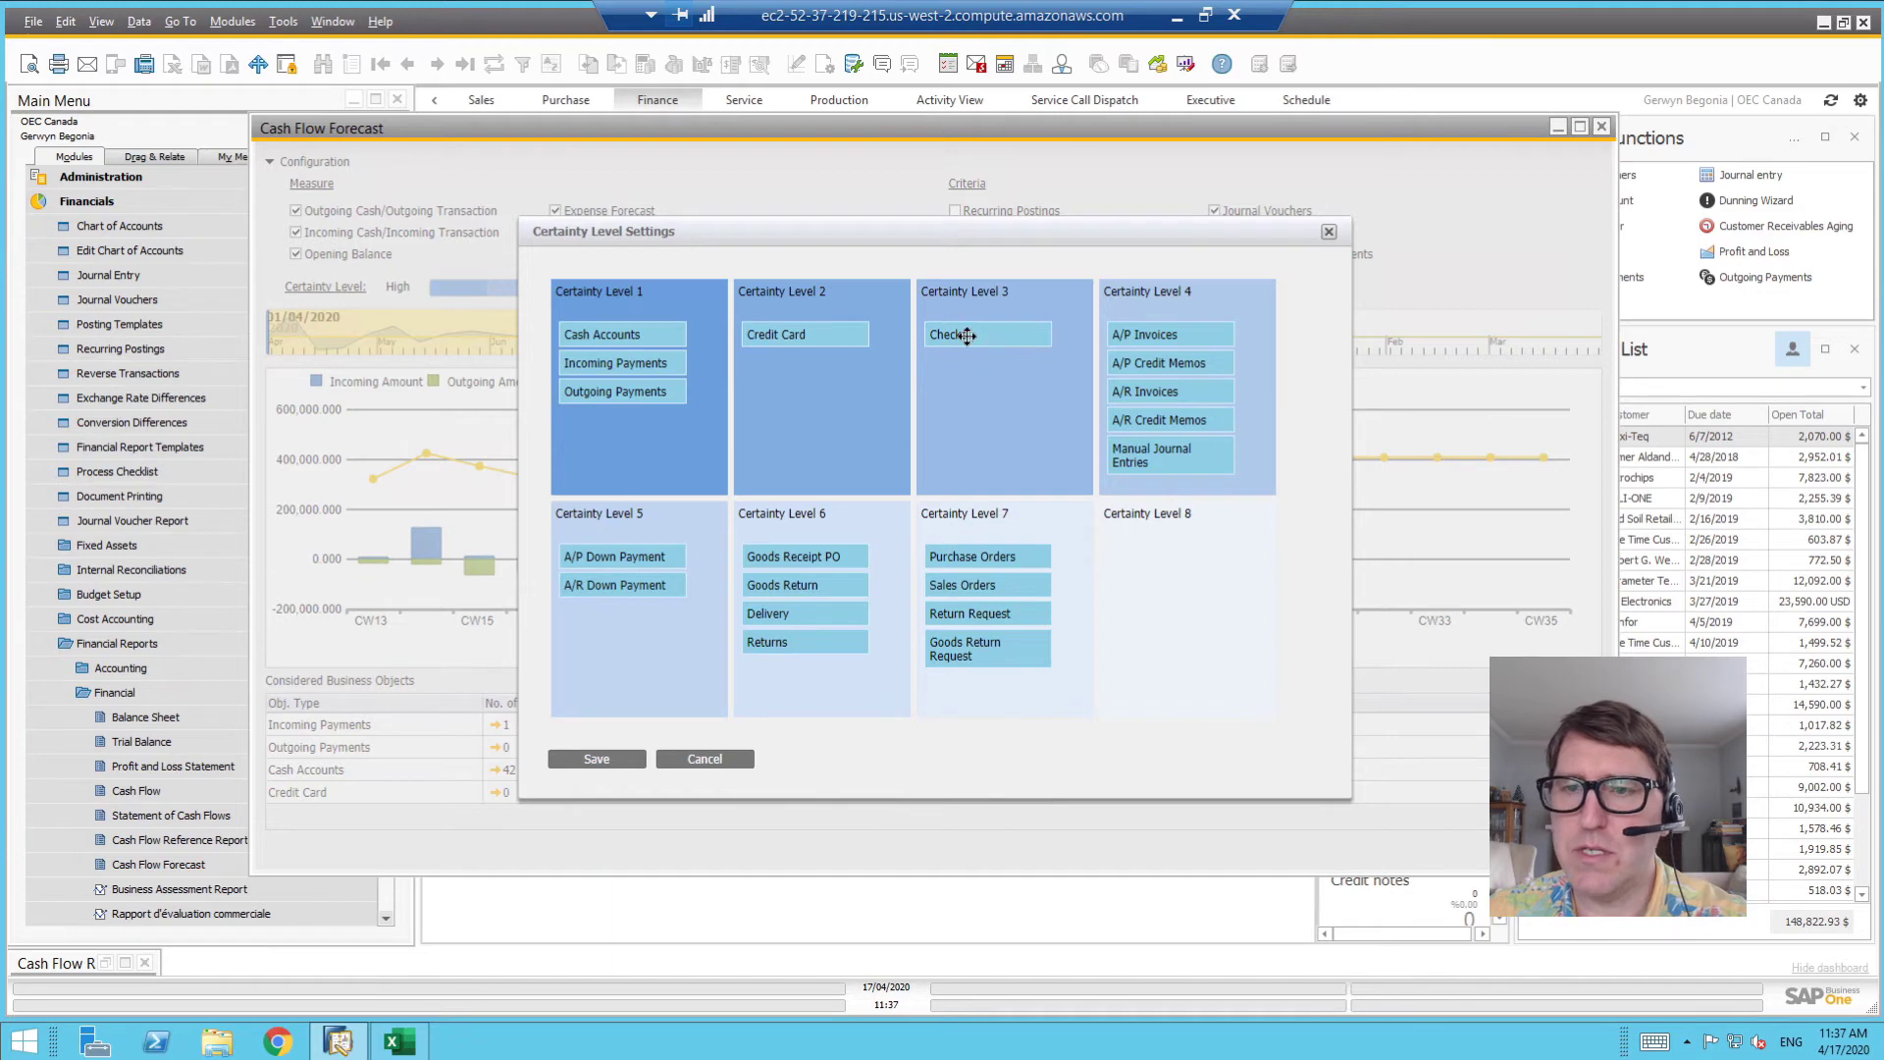
# Regroup Checks into certainty level 2 and A/R and A/P Invoices into level 3, then save
pyautogui.moveTo(967, 336); pyautogui.dragTo(779, 381)
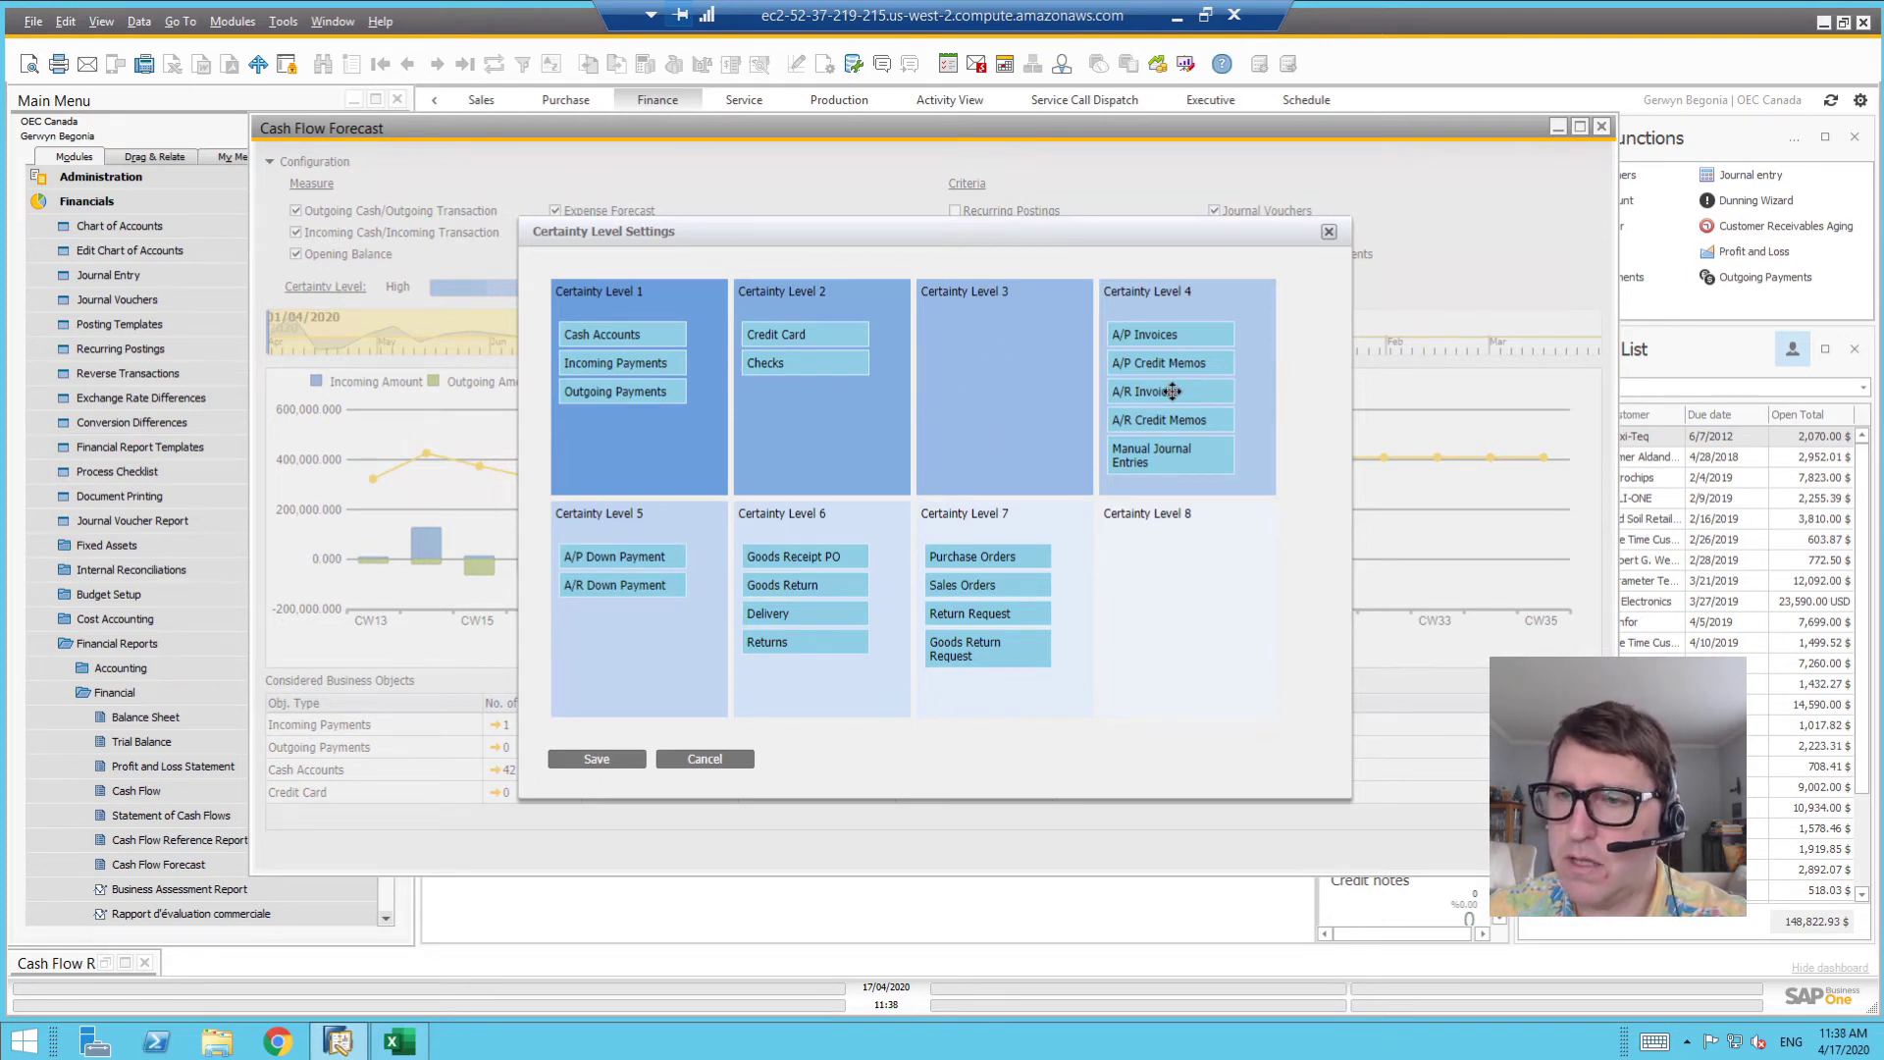
pyautogui.moveTo(1172, 391); pyautogui.dragTo(971, 378)
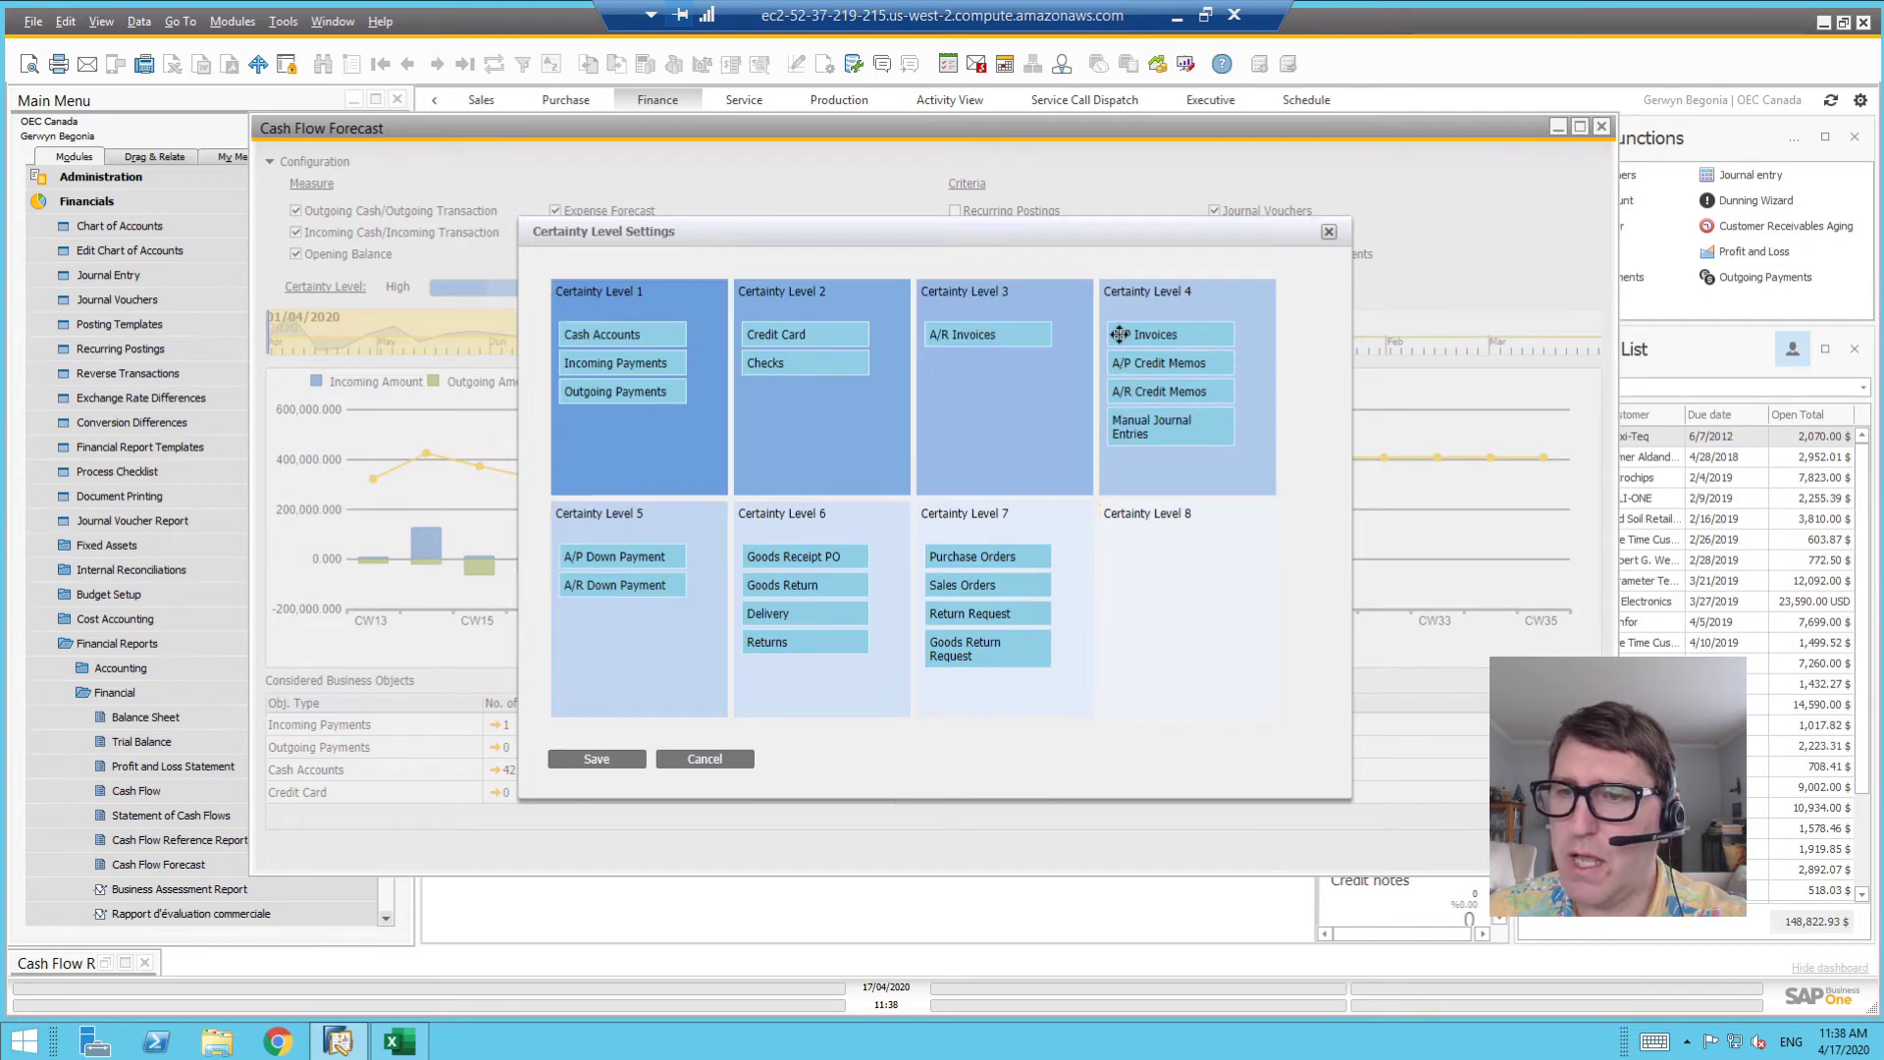
pyautogui.moveTo(1168, 335); pyautogui.dragTo(986, 378)
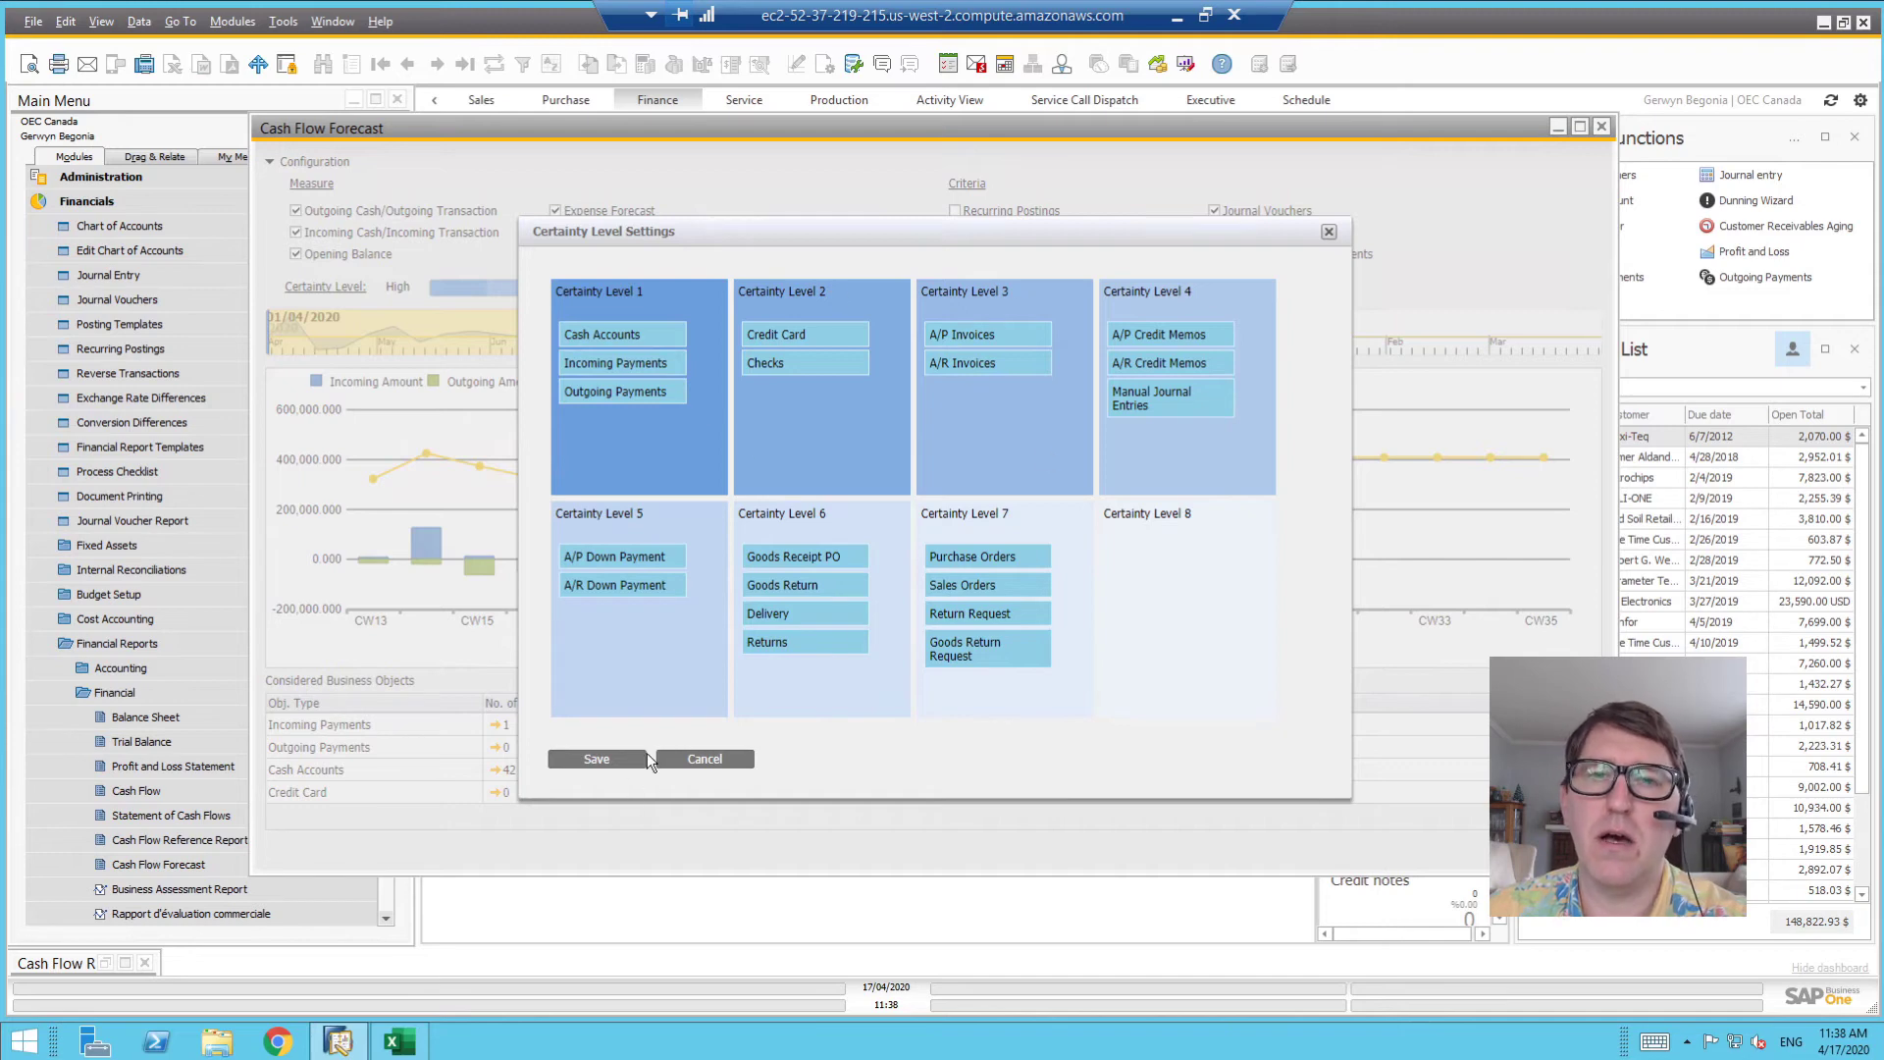
pyautogui.click(610, 762)
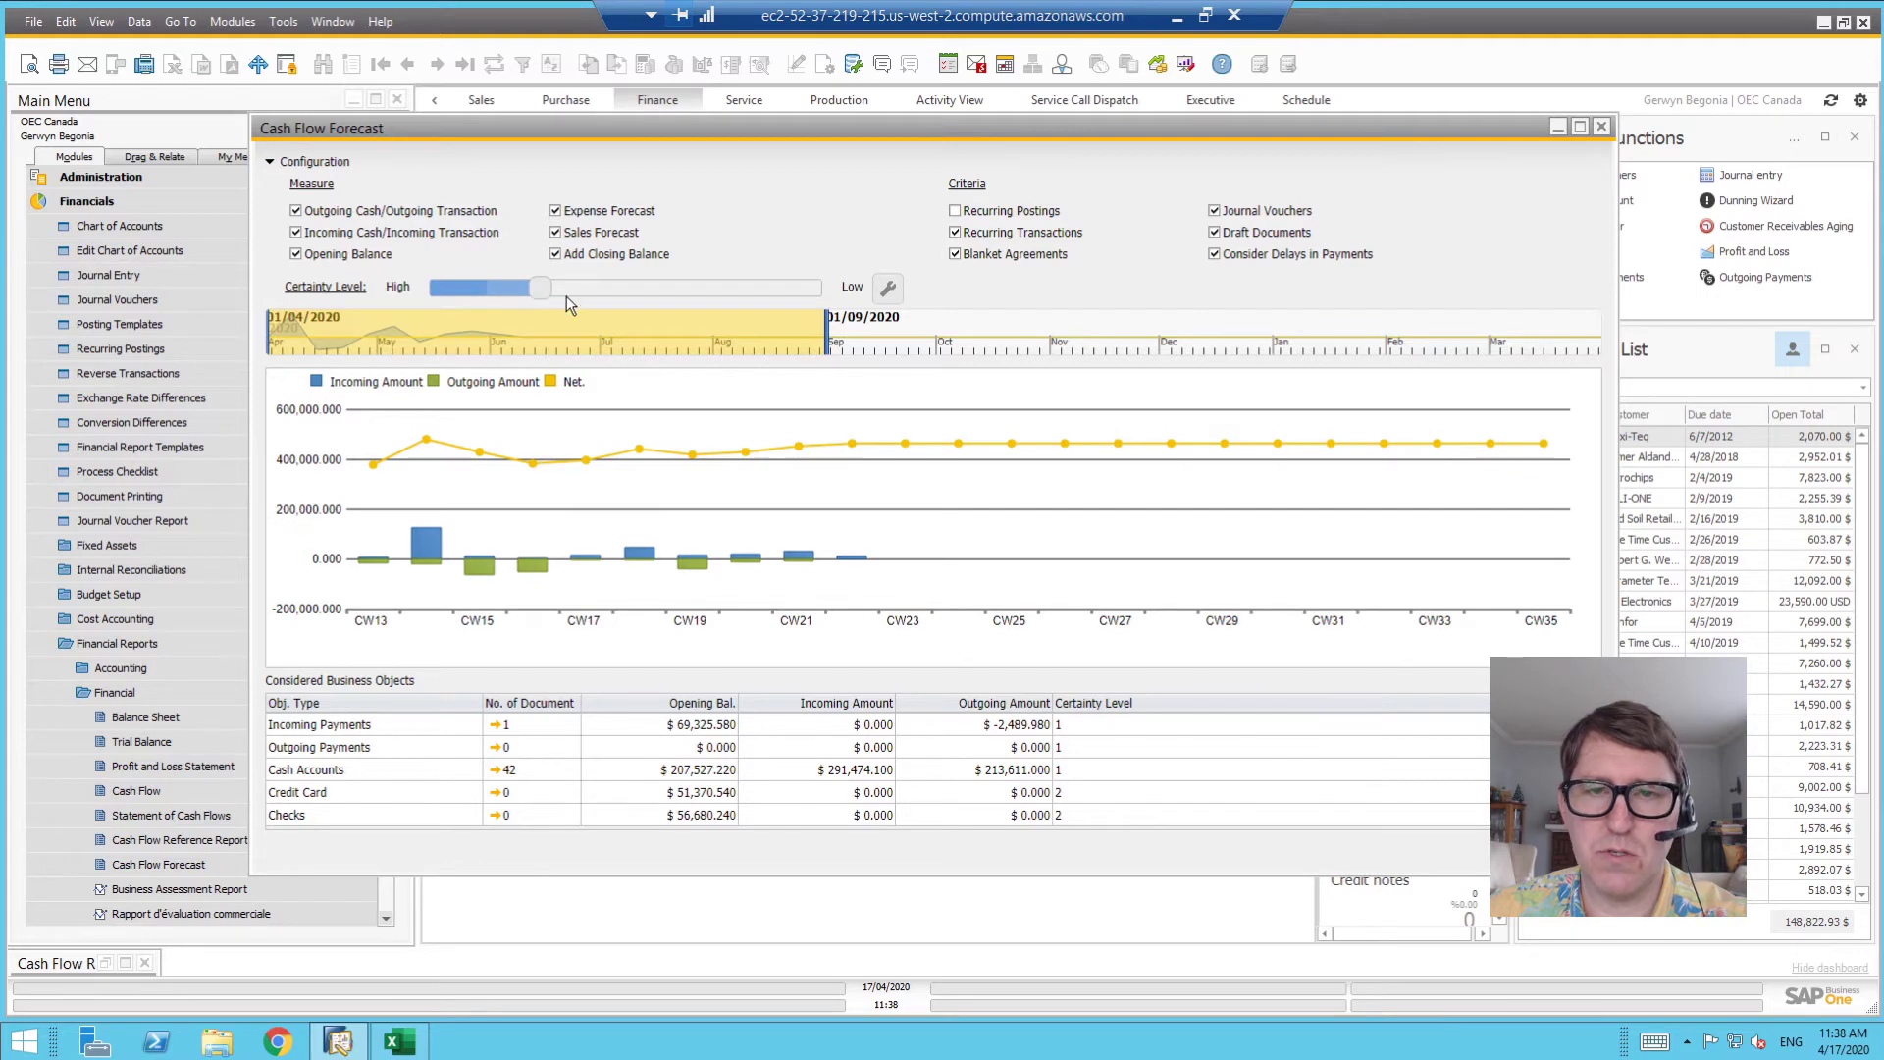
# Lower the Certainty Level slider to include level 3 A/P Invoices, and make the window taller
pyautogui.click(691, 298)
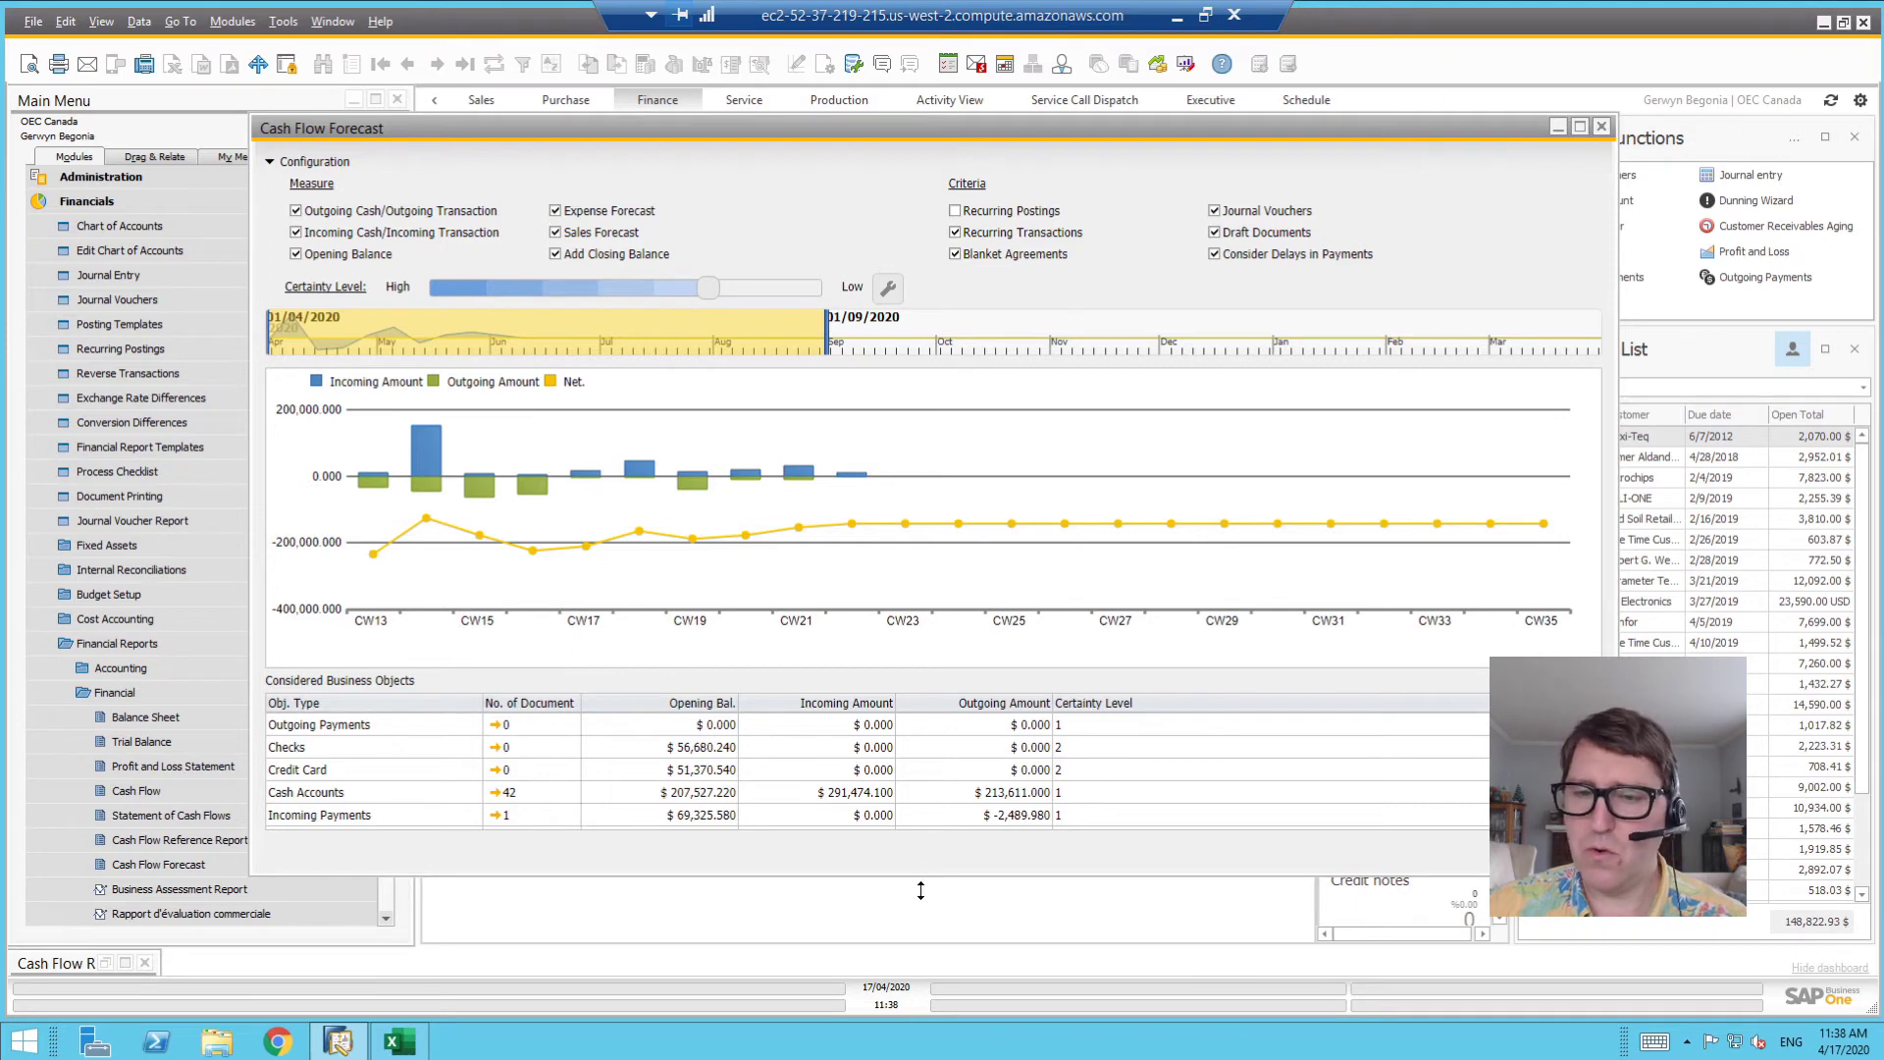
pyautogui.moveTo(923, 914); pyautogui.dragTo(923, 970)
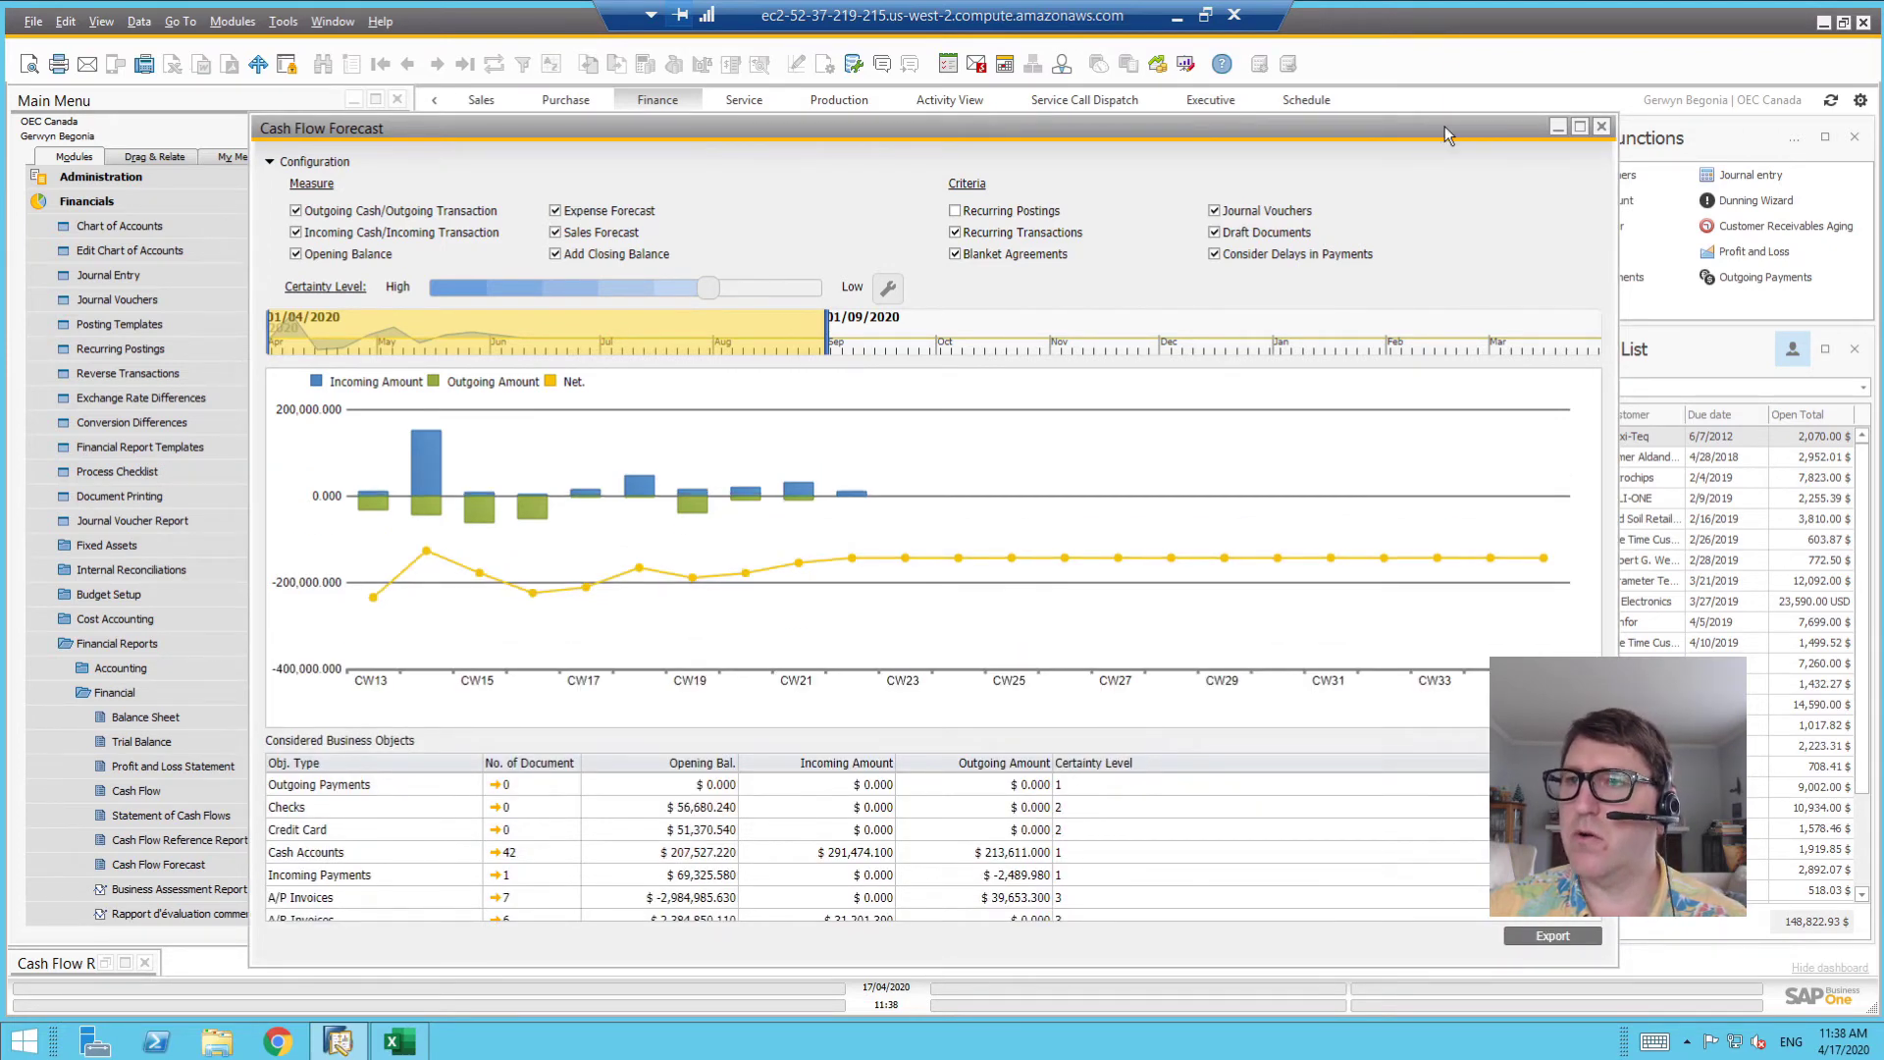
# Move the forecast window up-left and scroll the Considered Business Objects table to A/P Invoices
pyautogui.moveTo(1444, 126); pyautogui.dragTo(1331, 116)
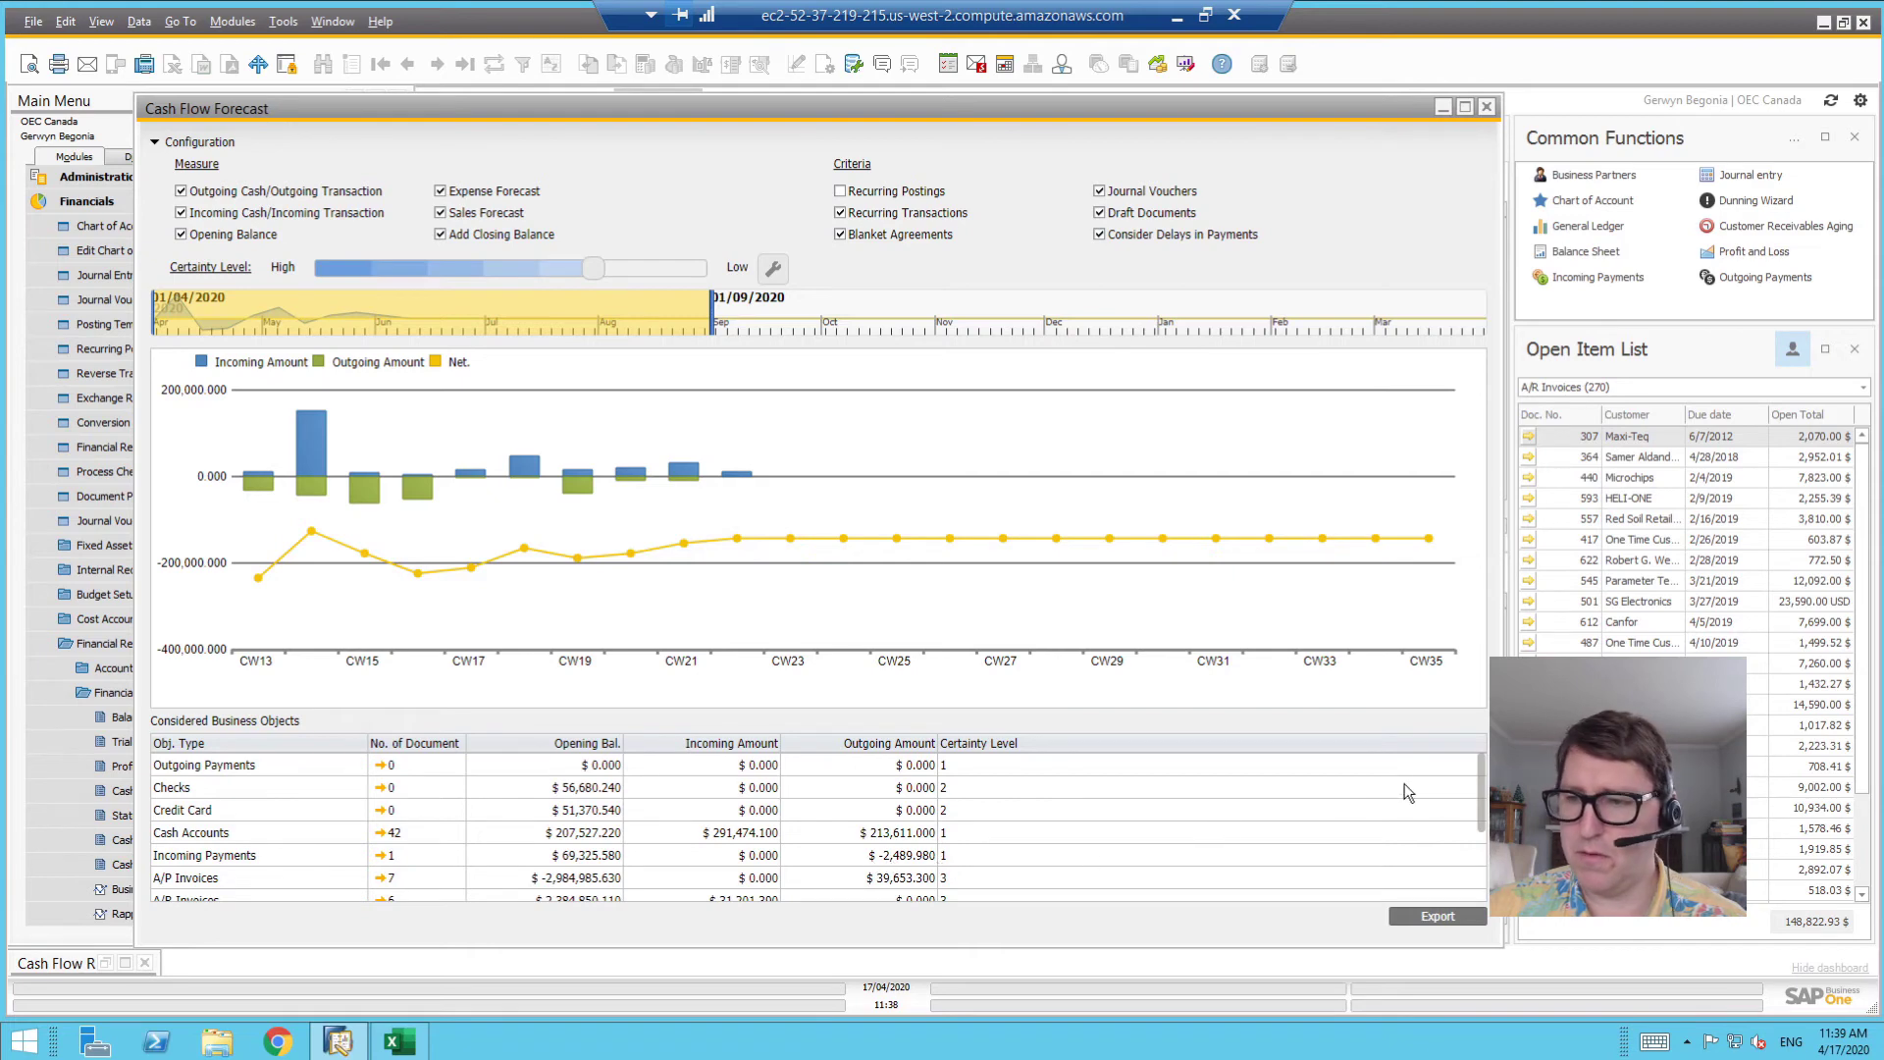
pyautogui.moveTo(1484, 820); pyautogui.dragTo(579, 989)
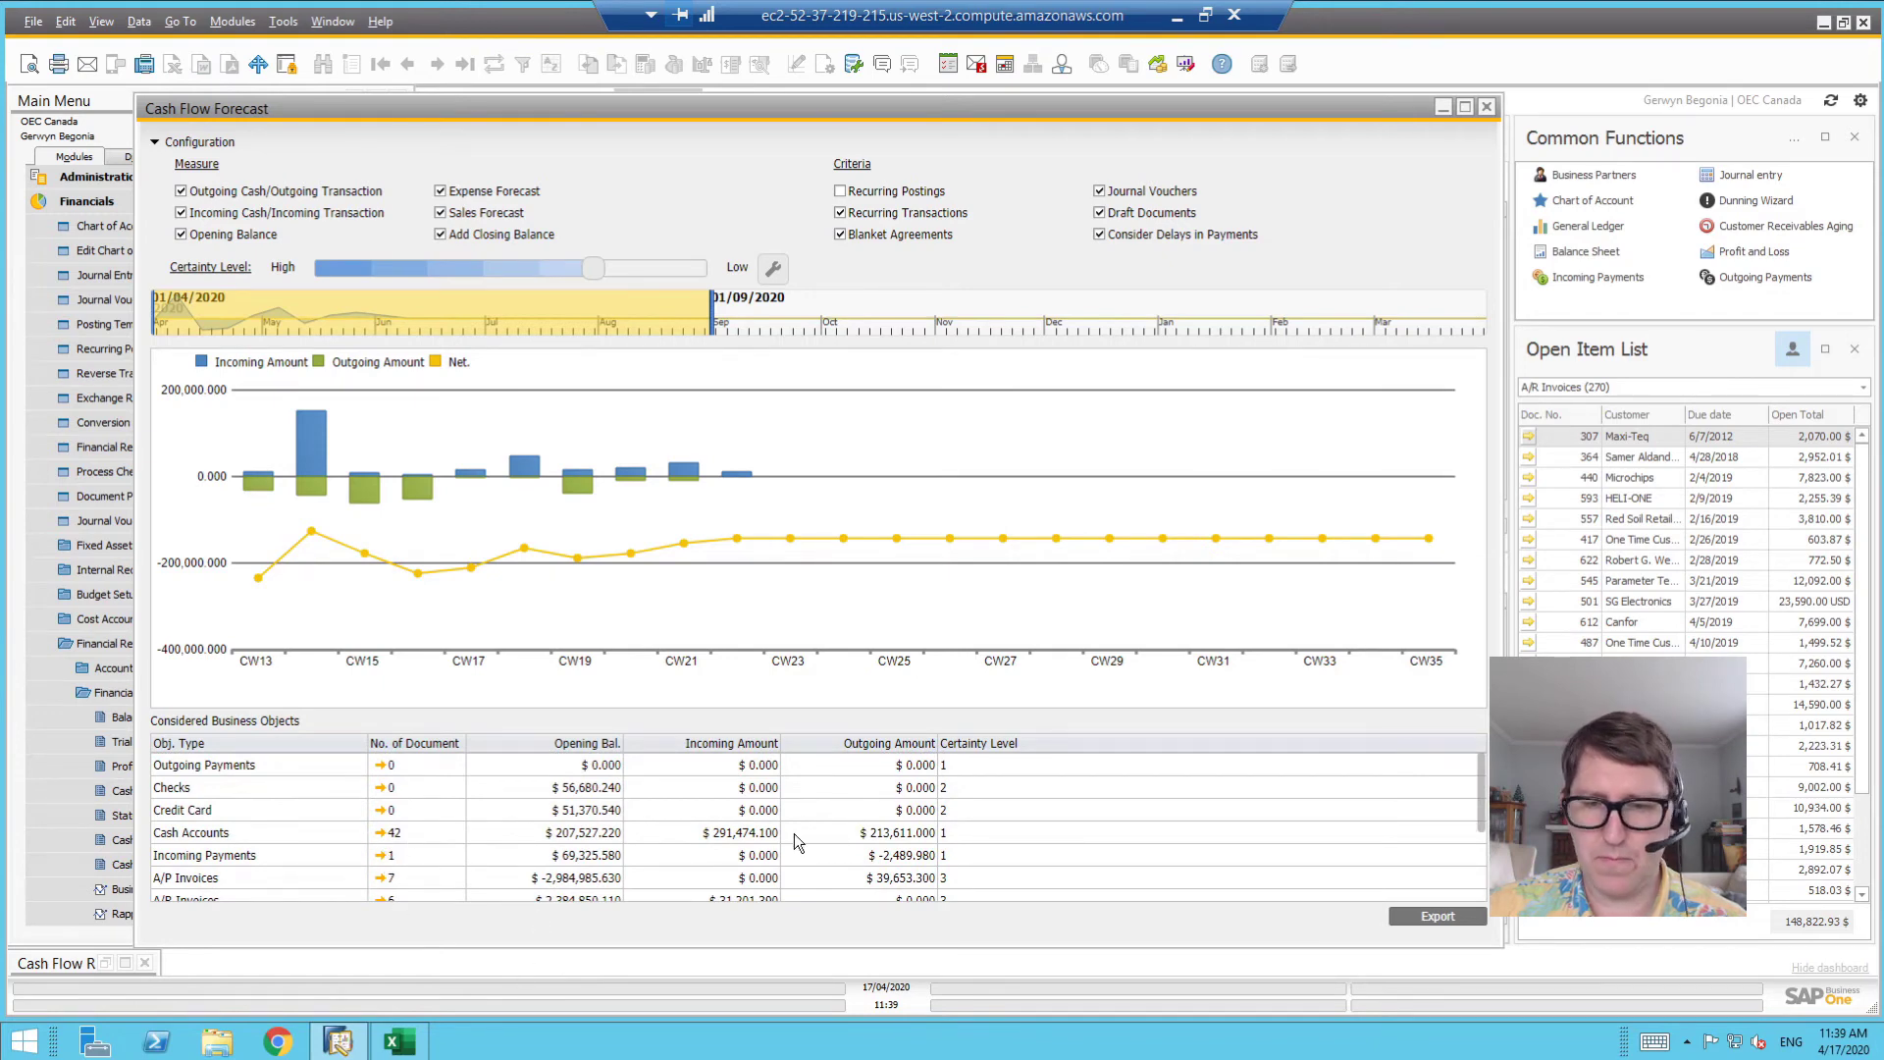
pyautogui.click(382, 879)
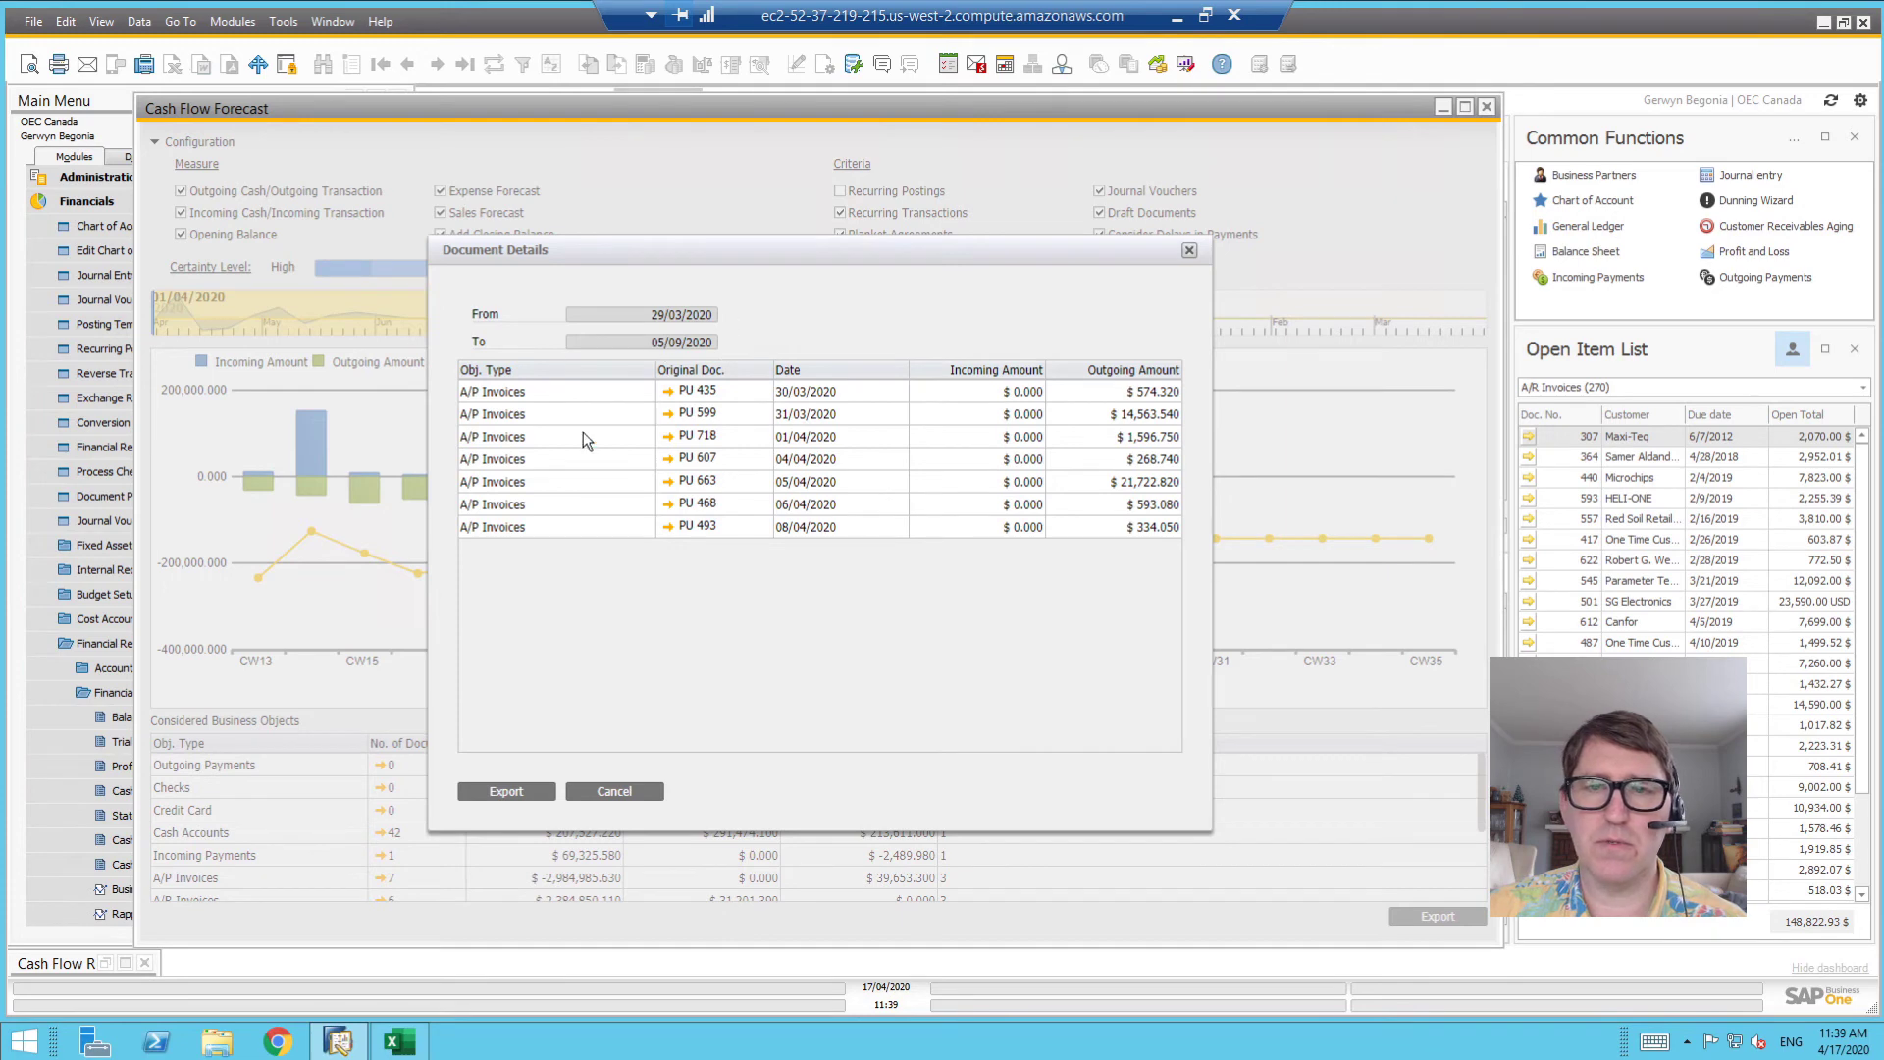
pyautogui.click(614, 792)
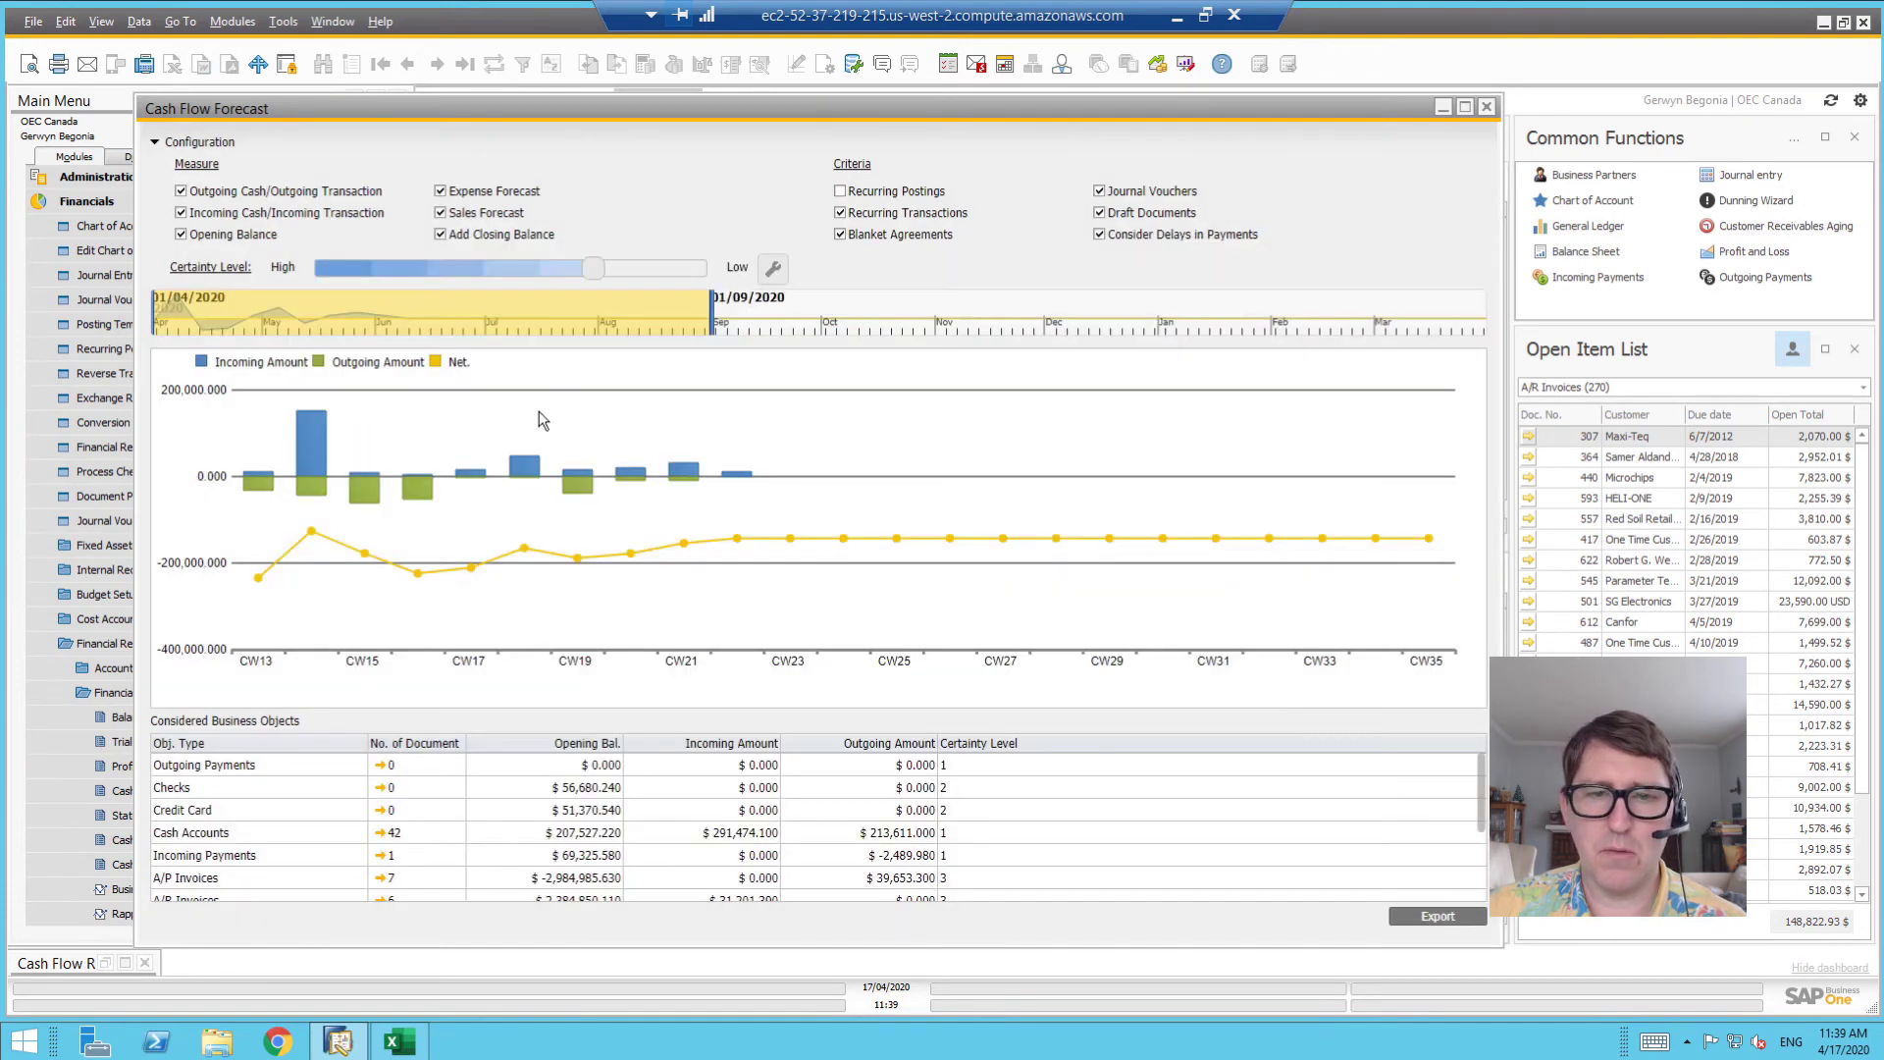
pyautogui.click(383, 833)
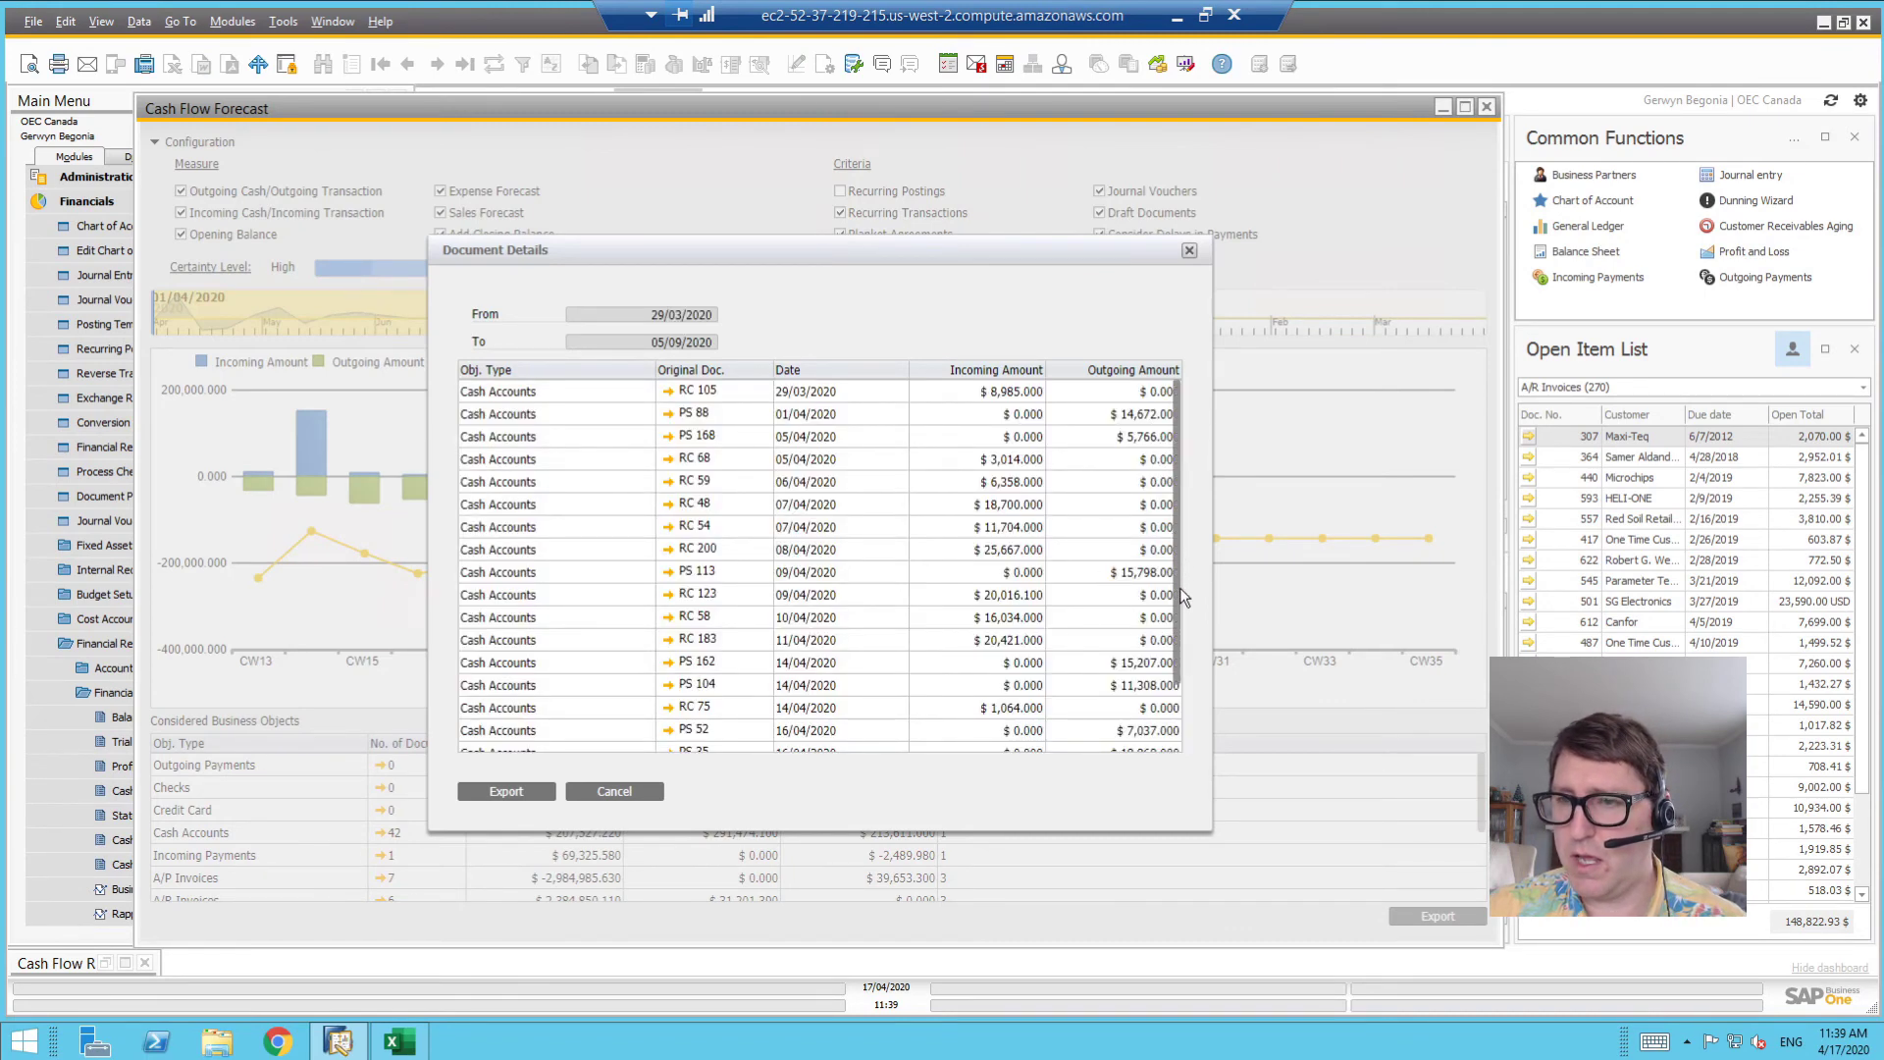
pyautogui.moveTo(1179, 591); pyautogui.dragTo(1193, 821)
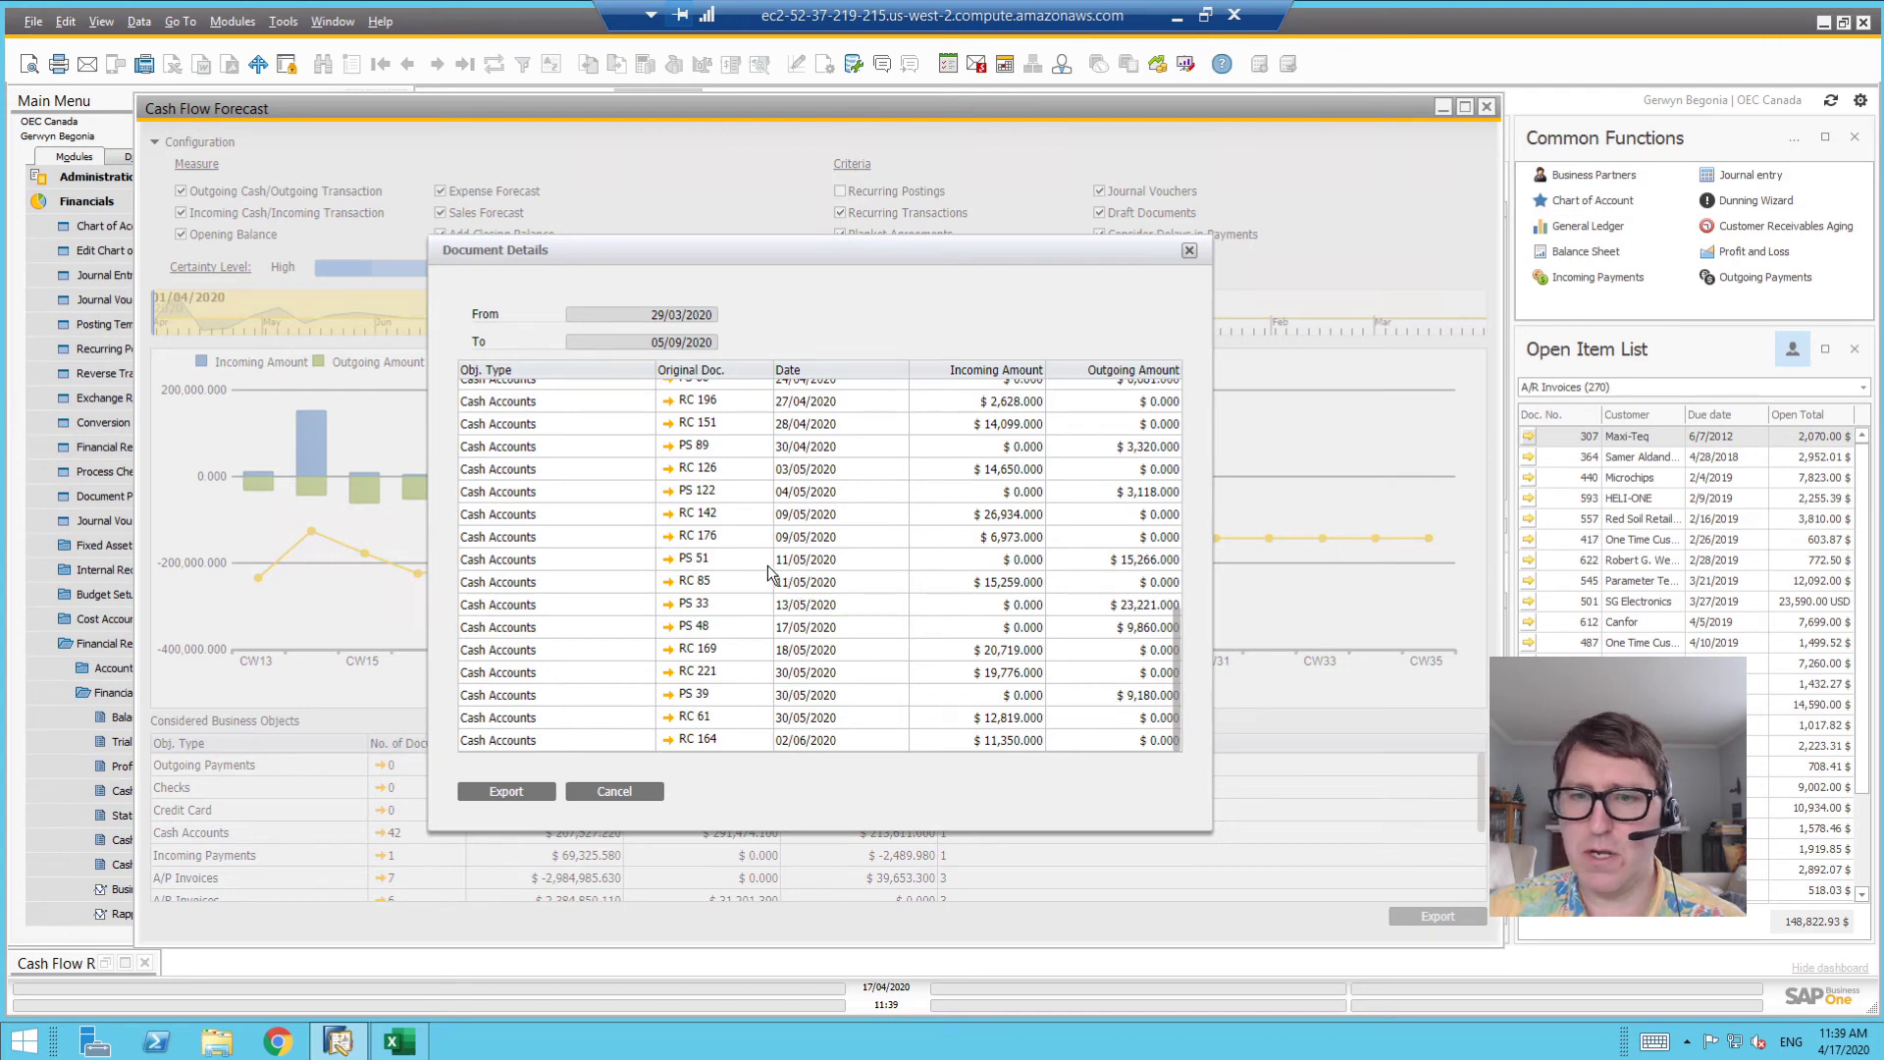
pyautogui.click(668, 560)
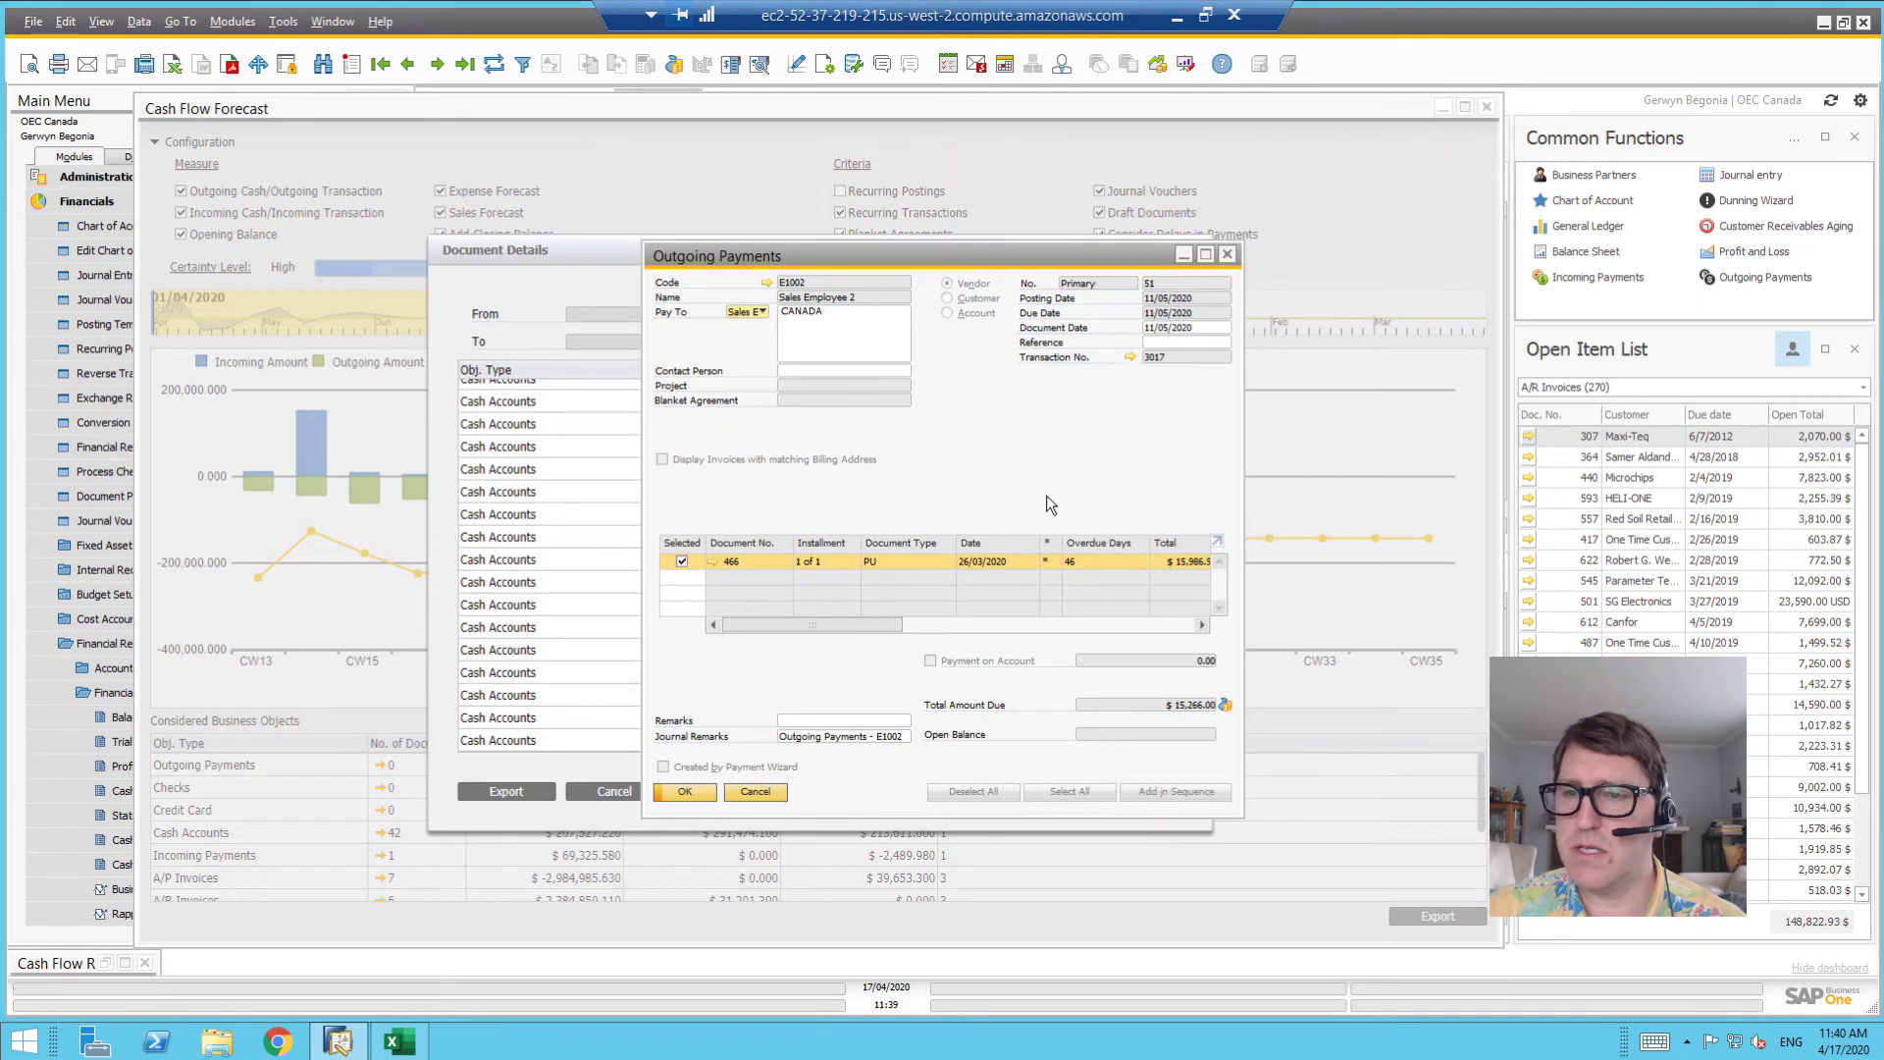
pyautogui.moveTo(867, 624); pyautogui.dragTo(798, 711)
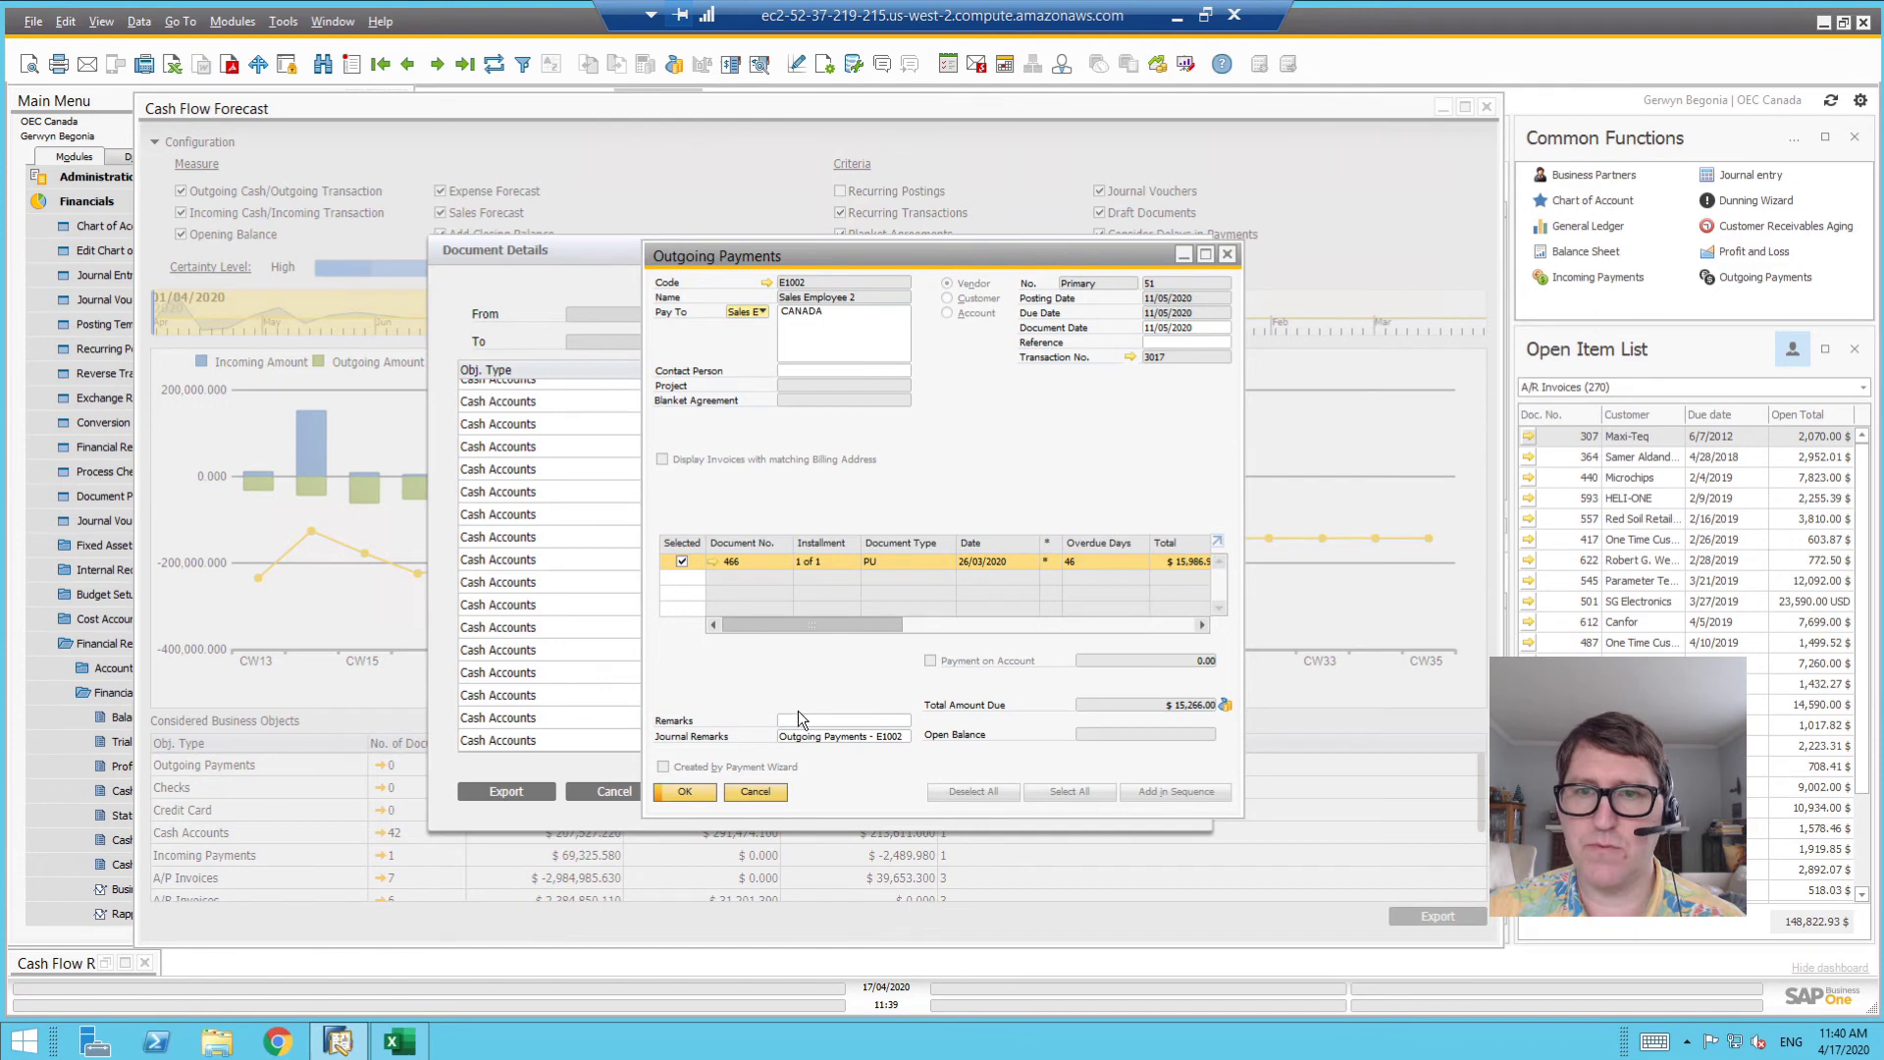
pyautogui.click(758, 795)
pyautogui.click(615, 794)
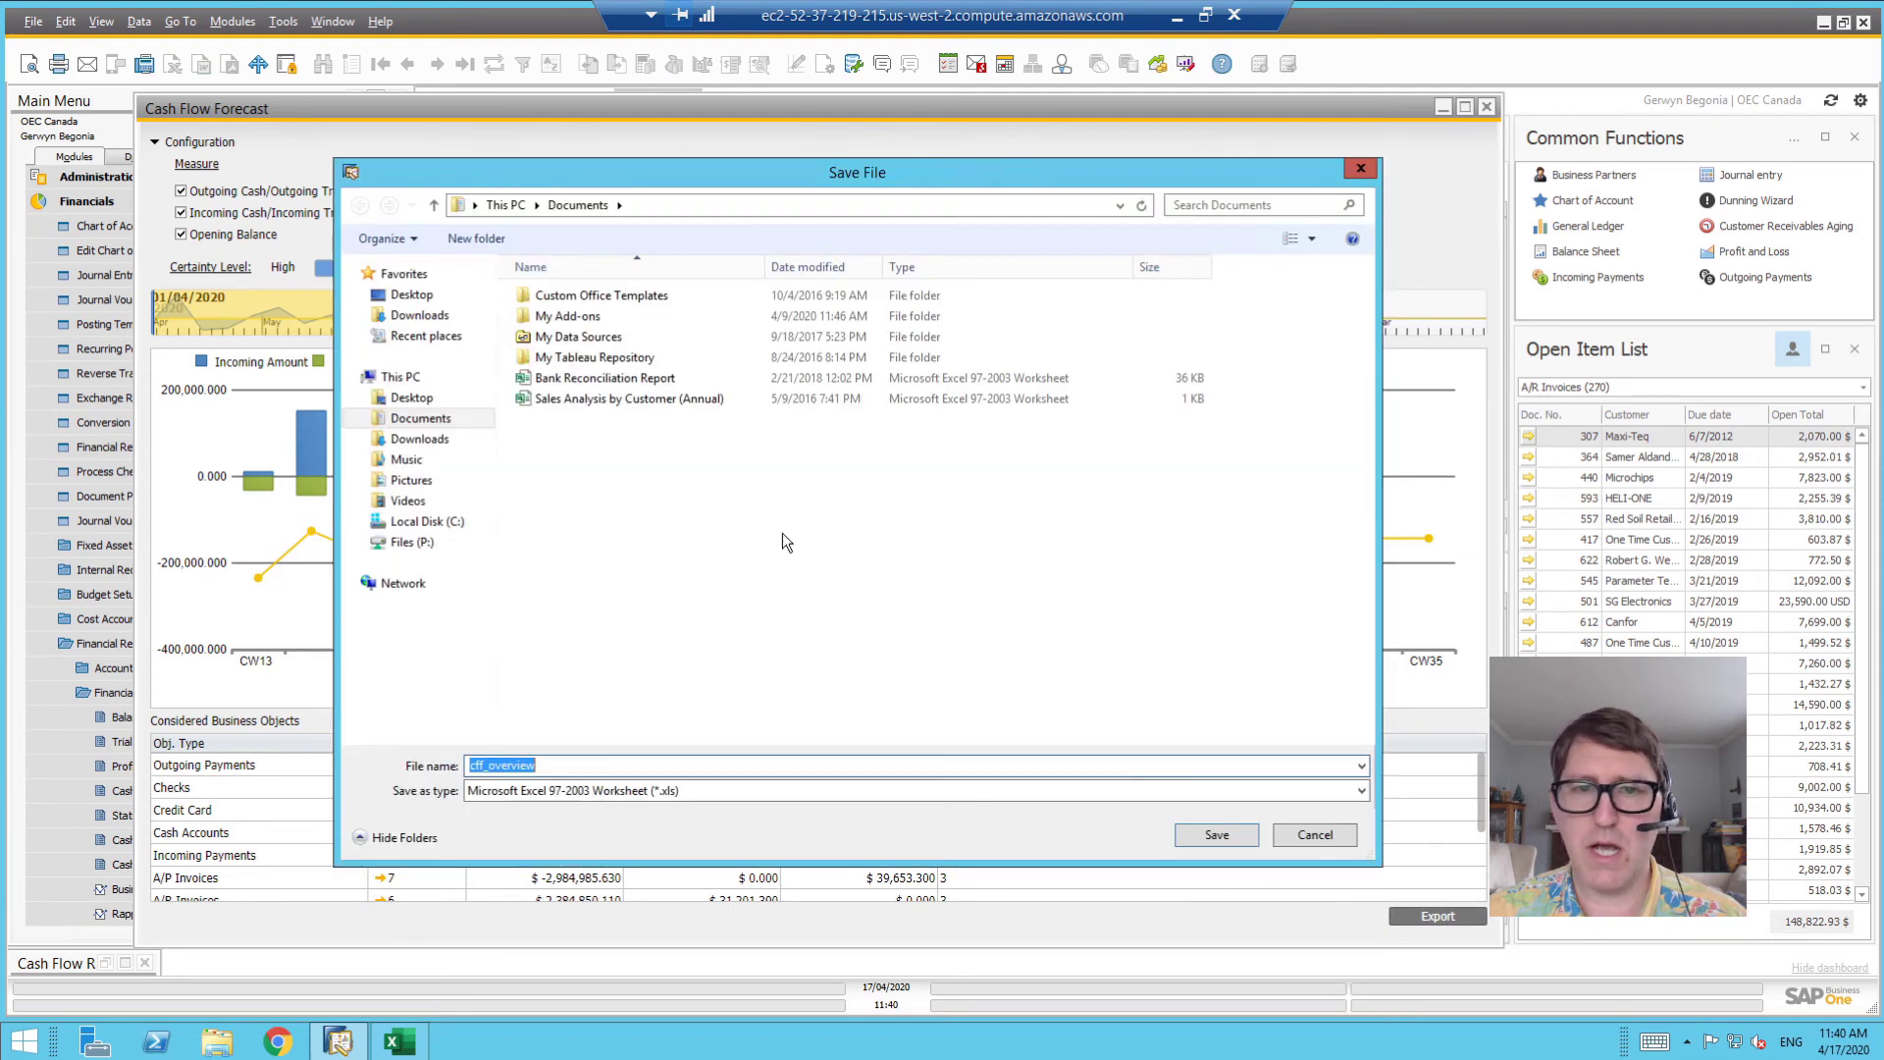
# Save the overview as cff_overview in Excel 97-2003 (*.xls) format, then return to the forecast window
pyautogui.click(555, 793)
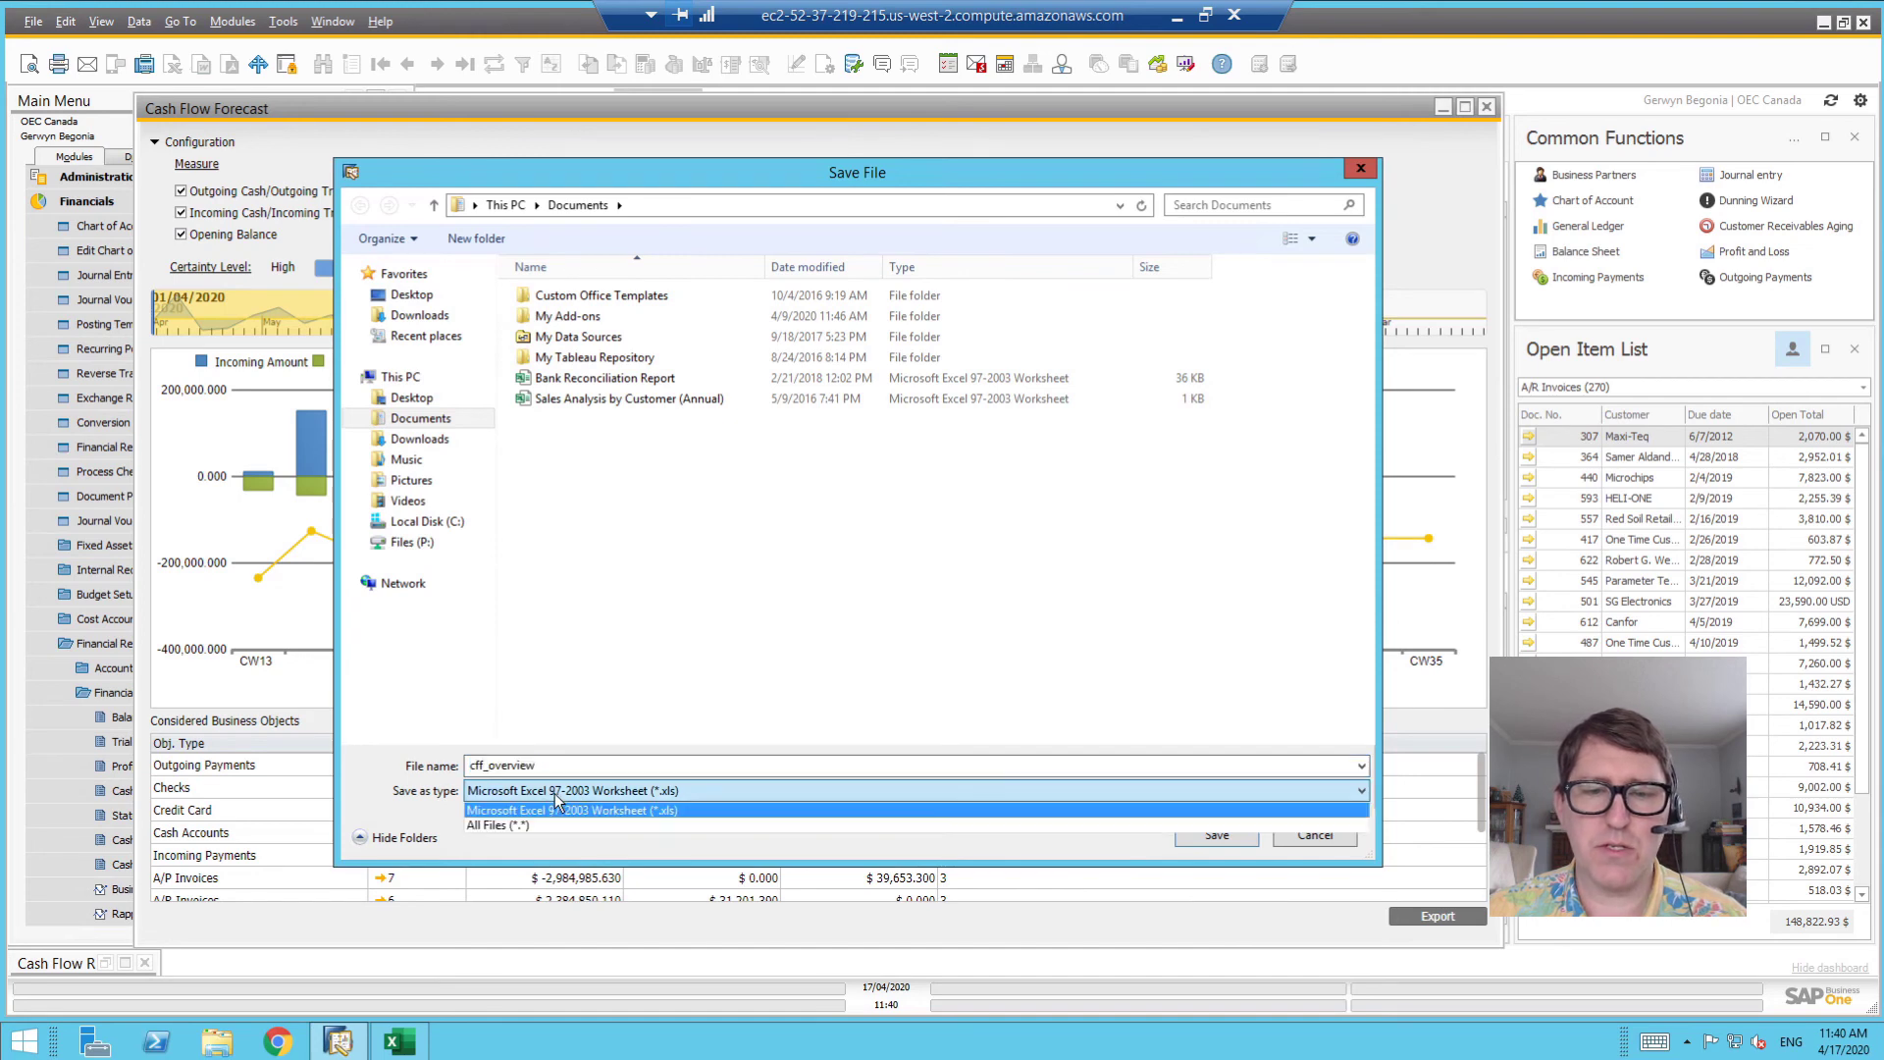
pyautogui.click(555, 797)
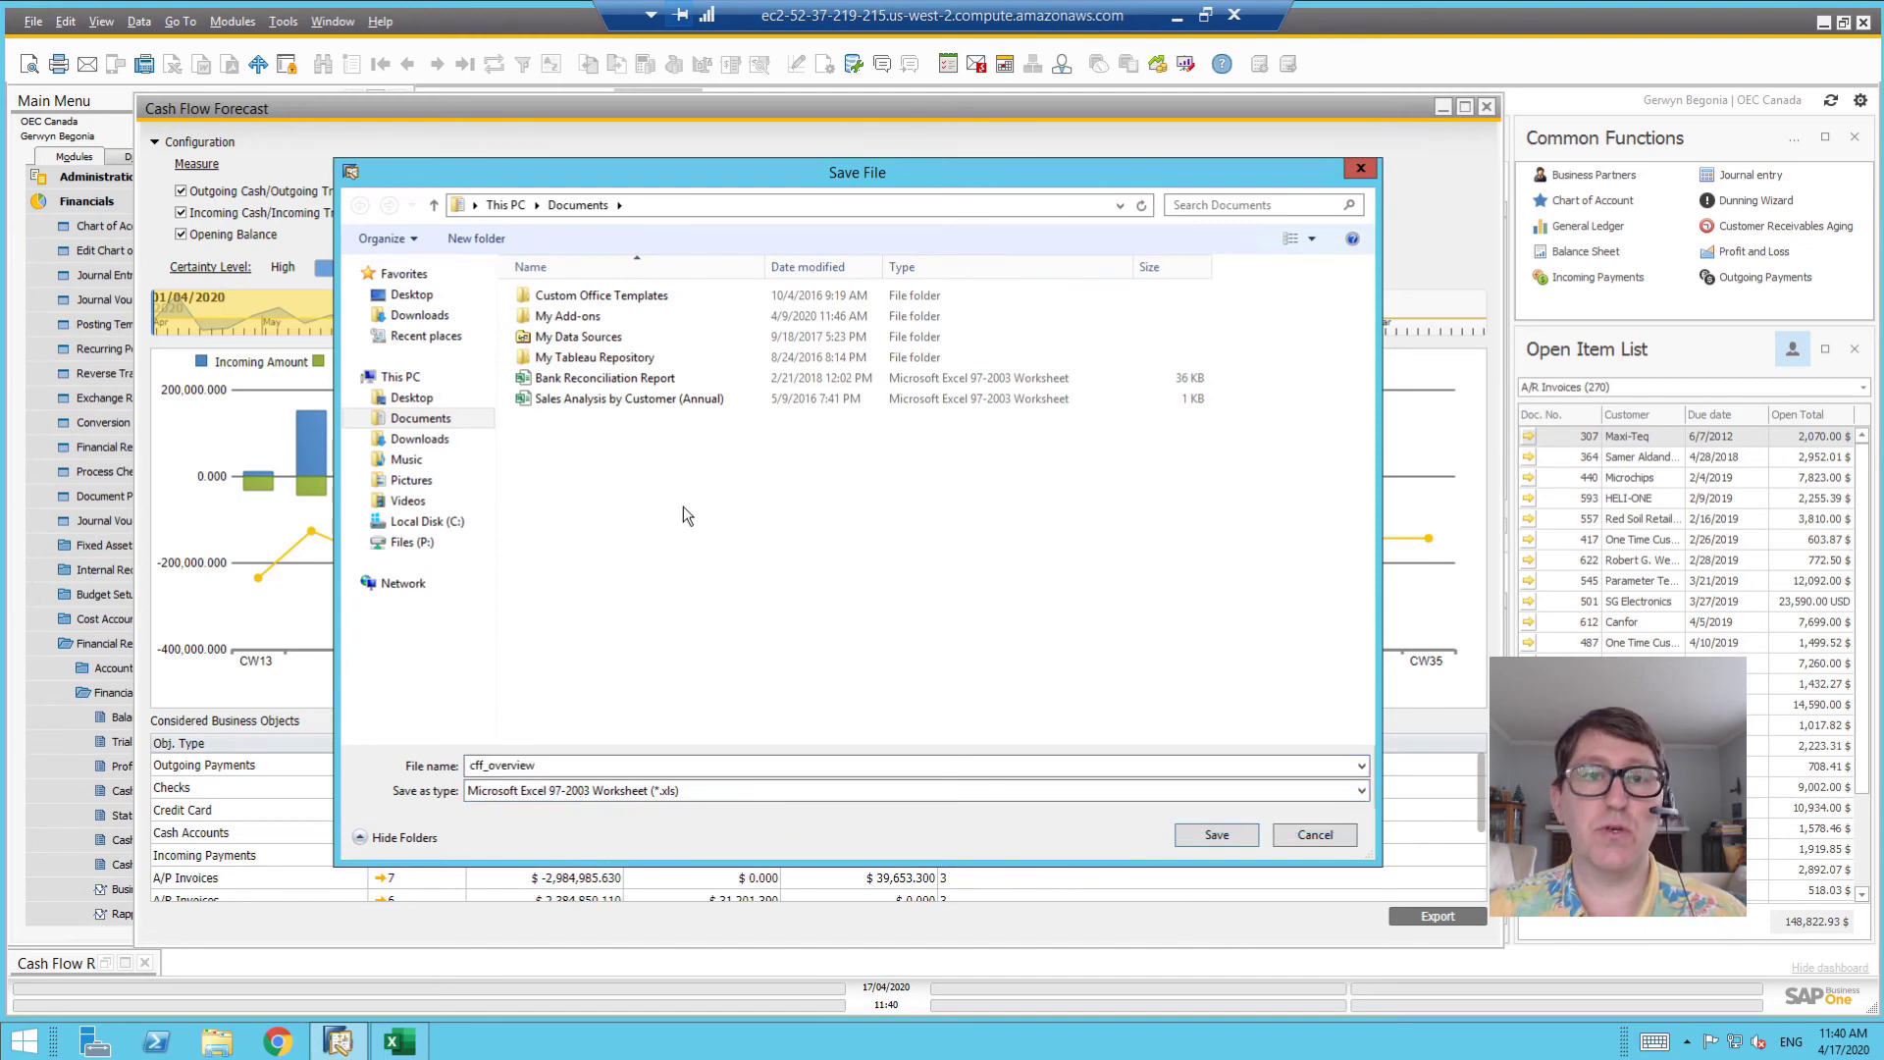
pyautogui.click(1208, 834)
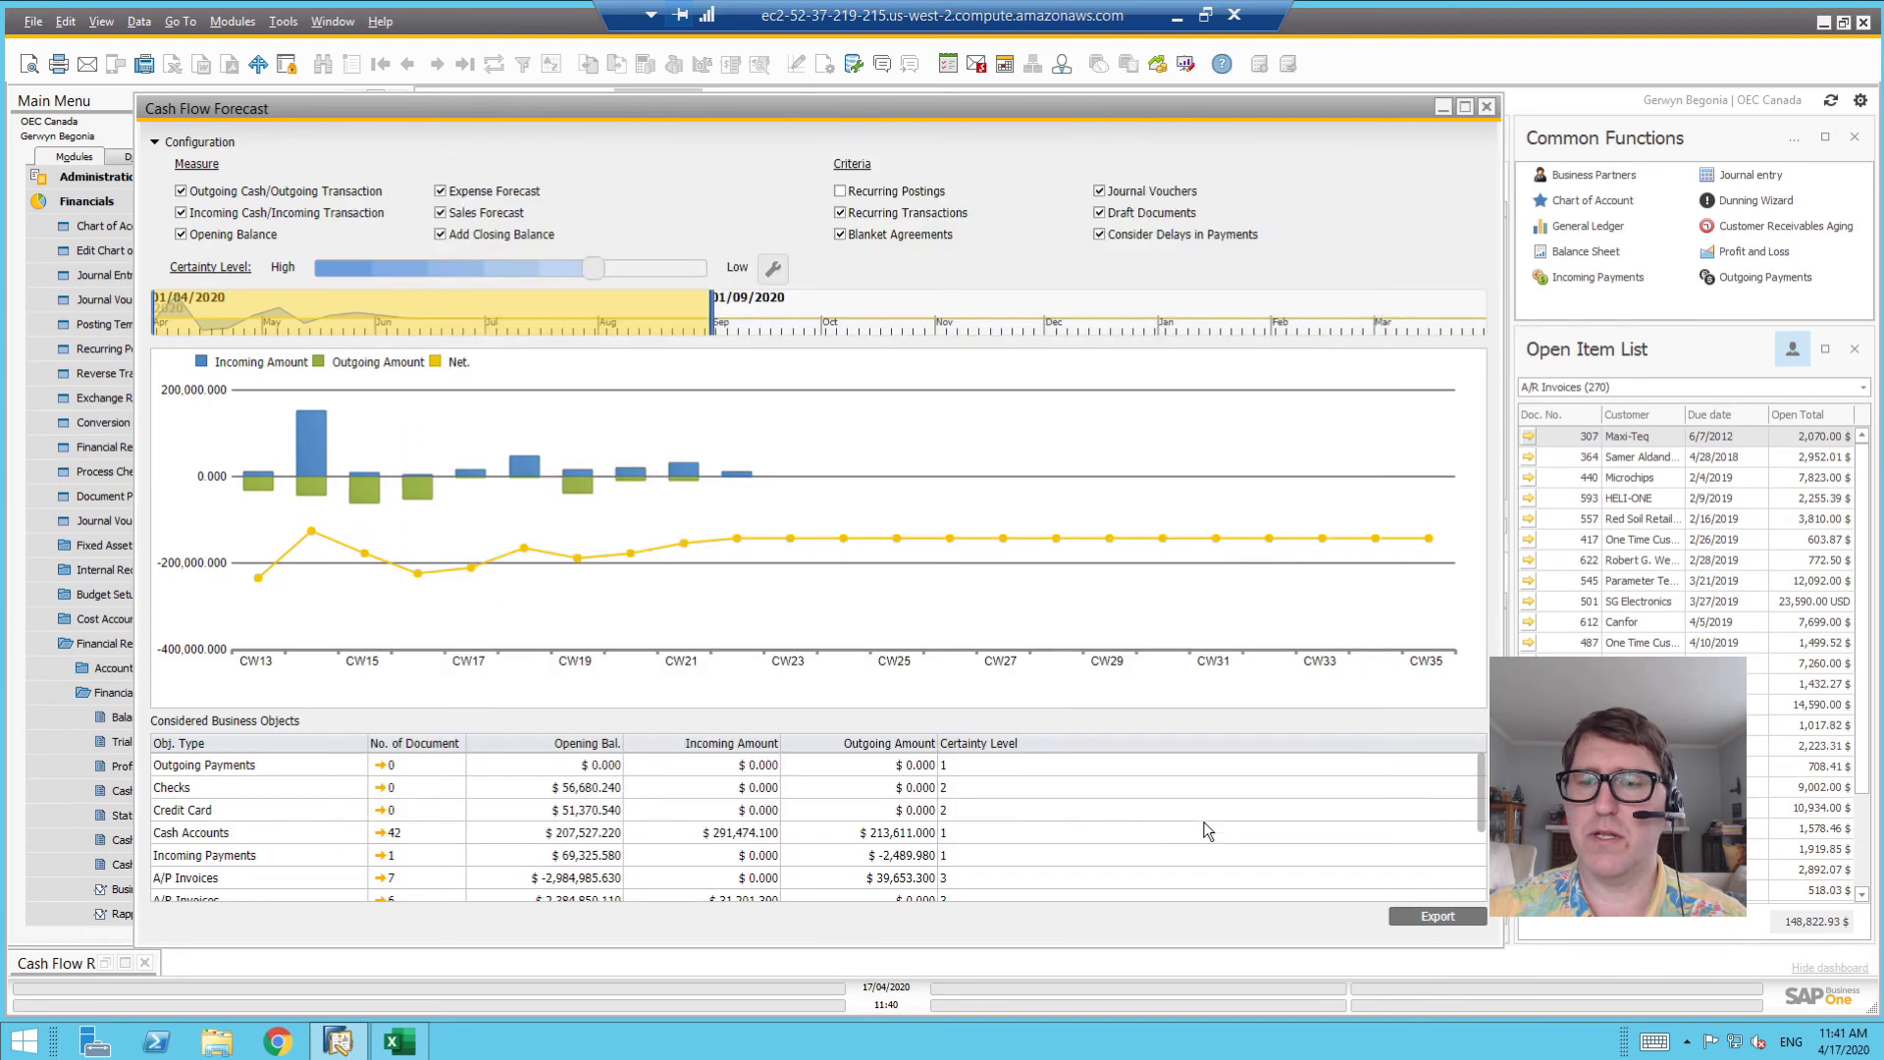
pyautogui.click(414, 1046)
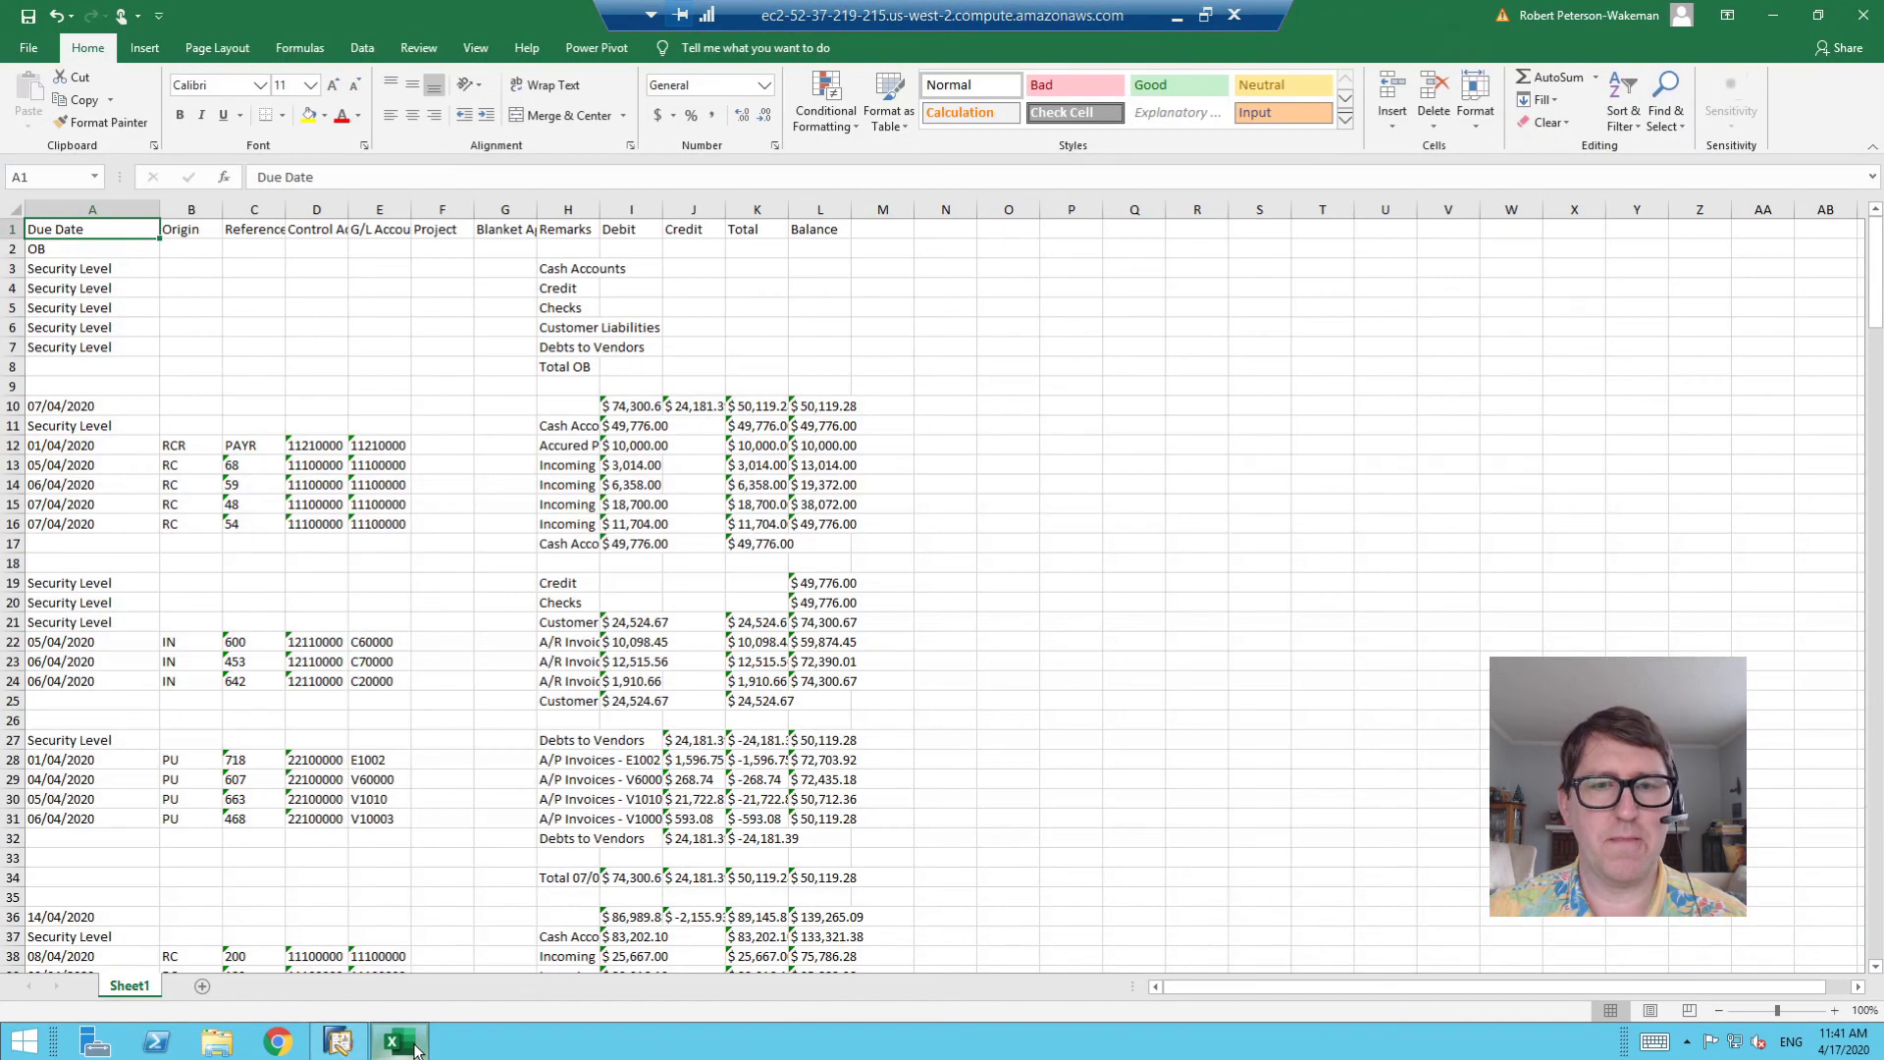
pyautogui.click(414, 1046)
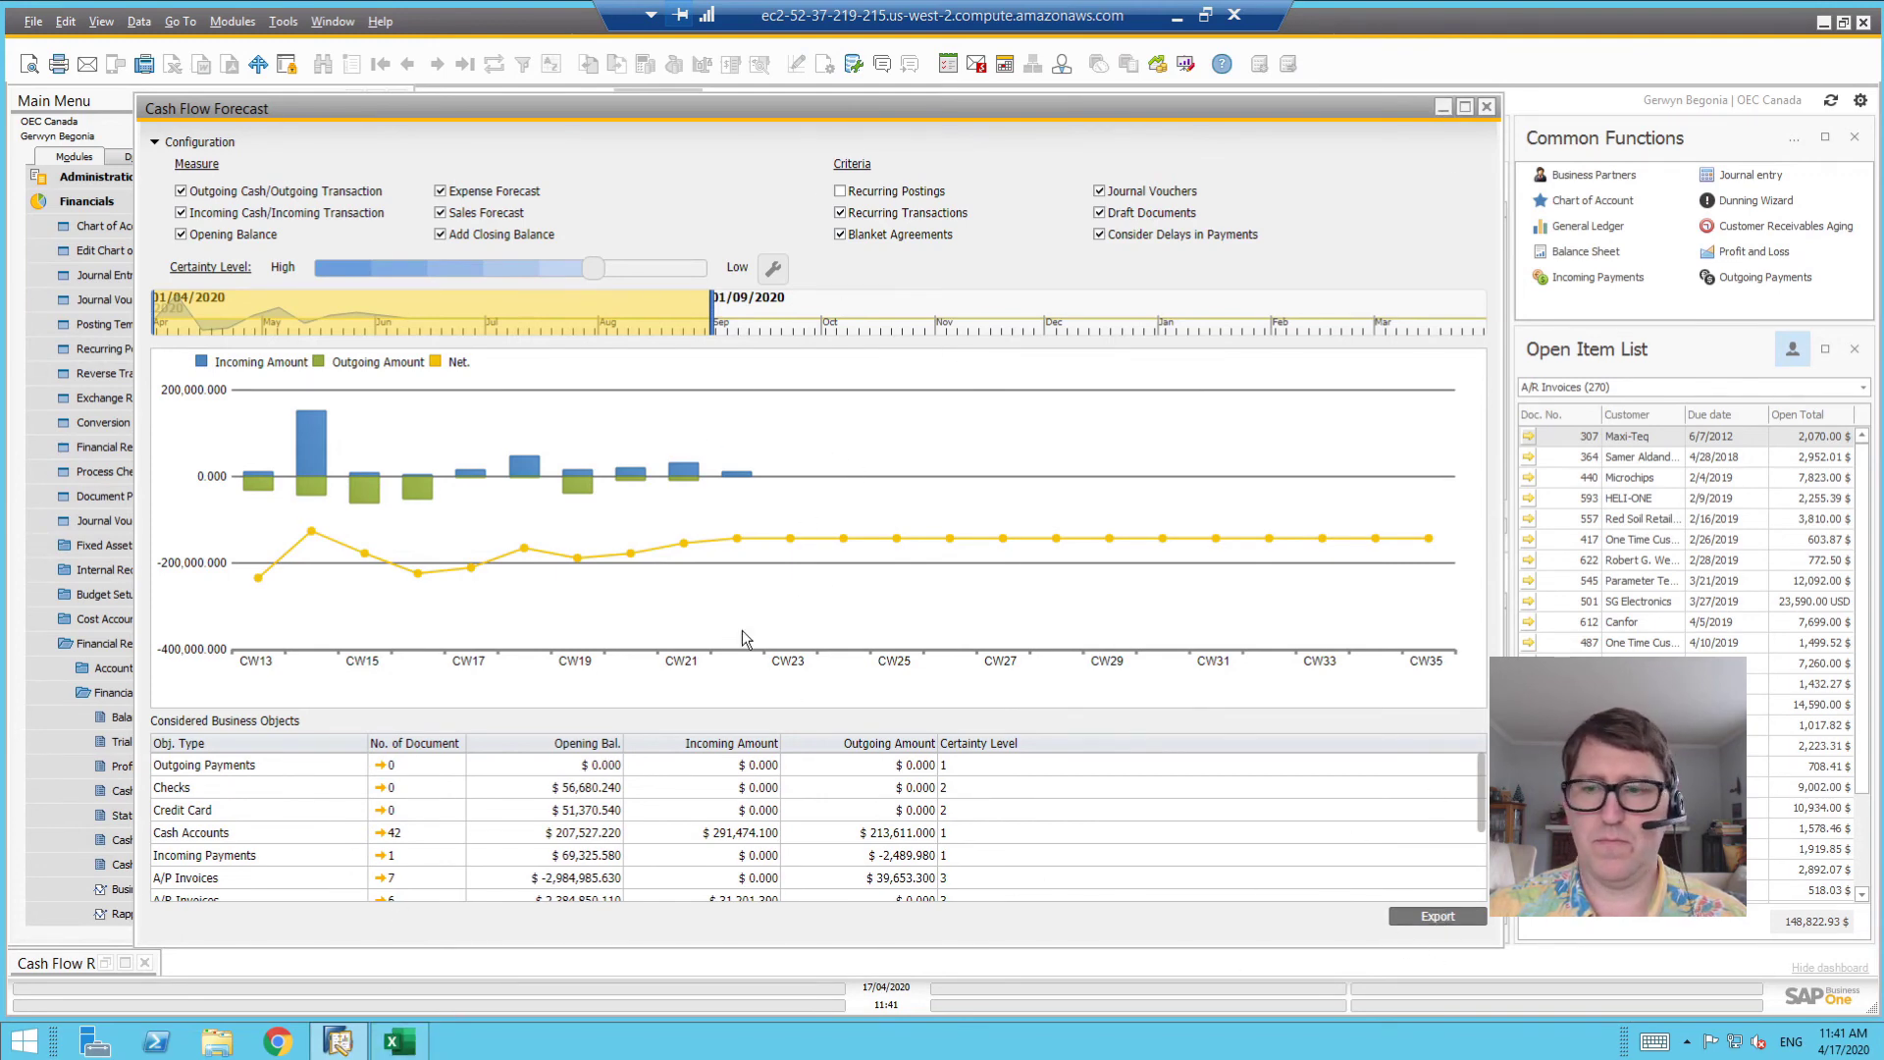
# Cancel the repeated export and open cff_overview from the Documents folder in File Explorer
pyautogui.click(1438, 917)
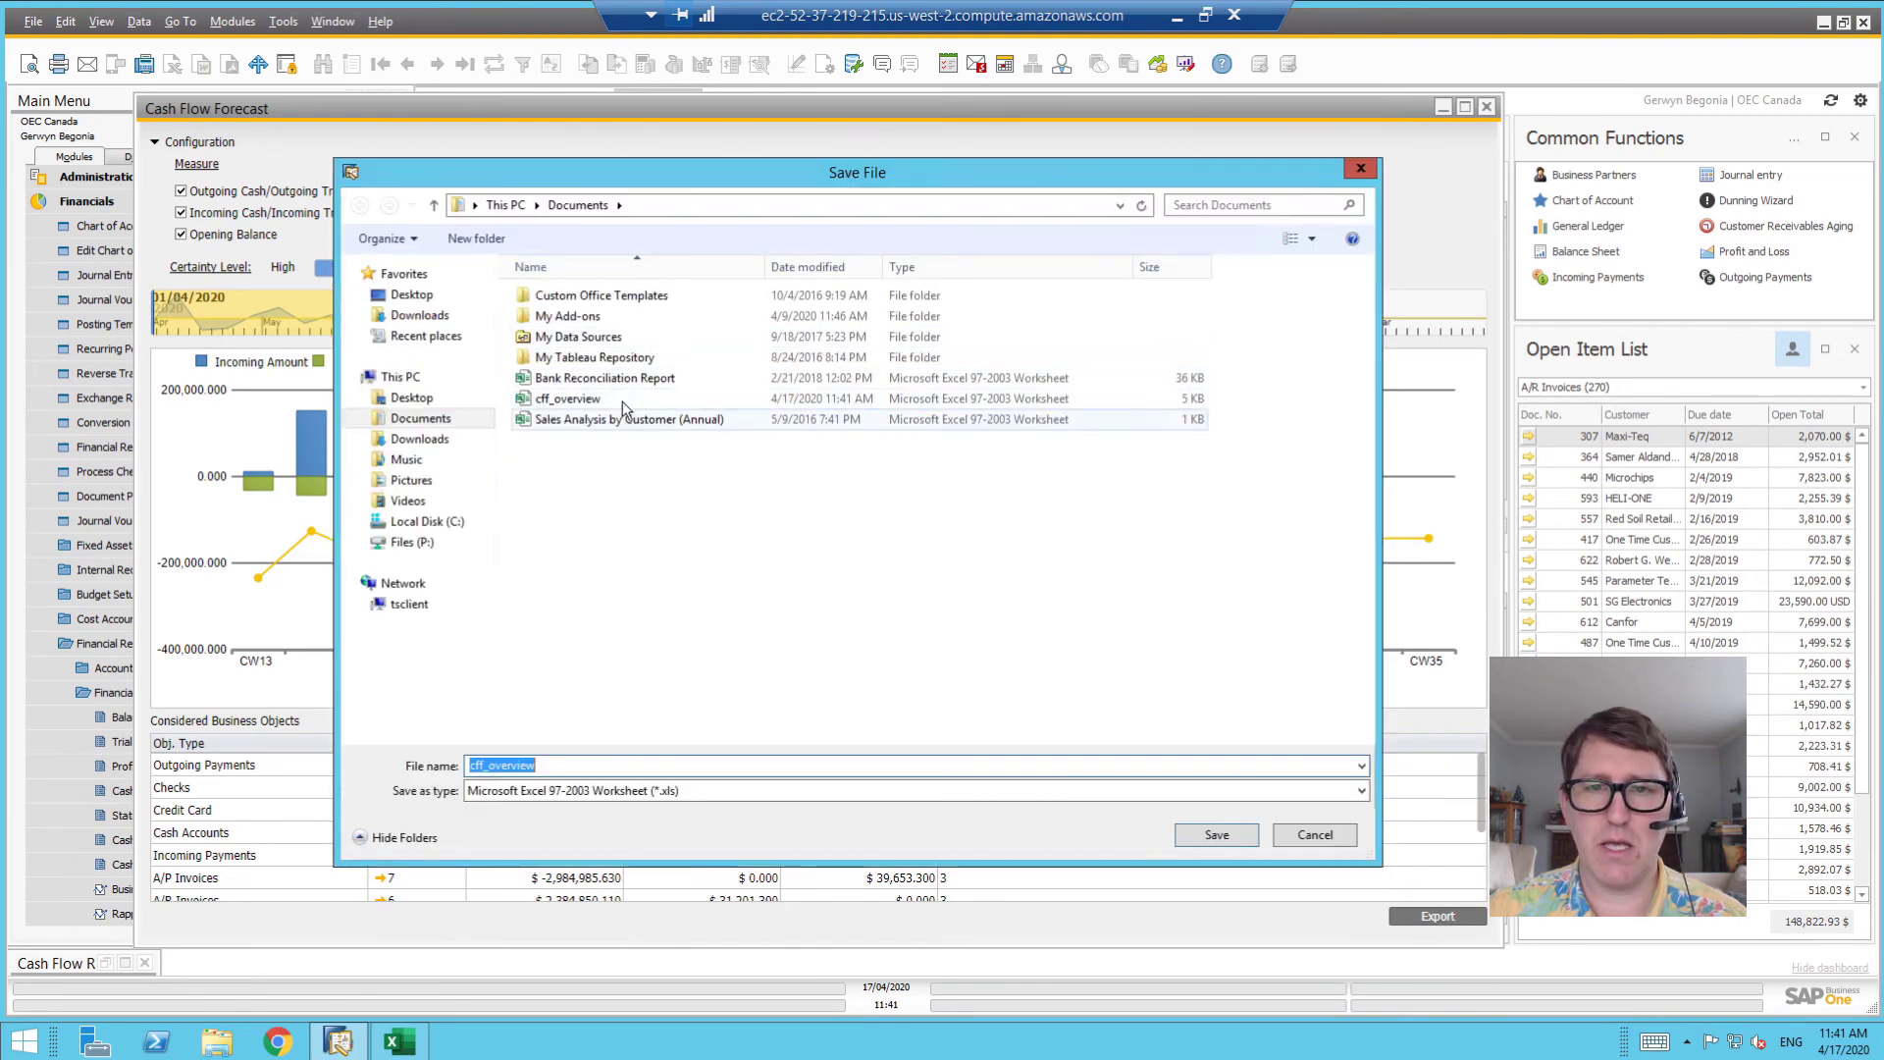
pyautogui.click(1330, 832)
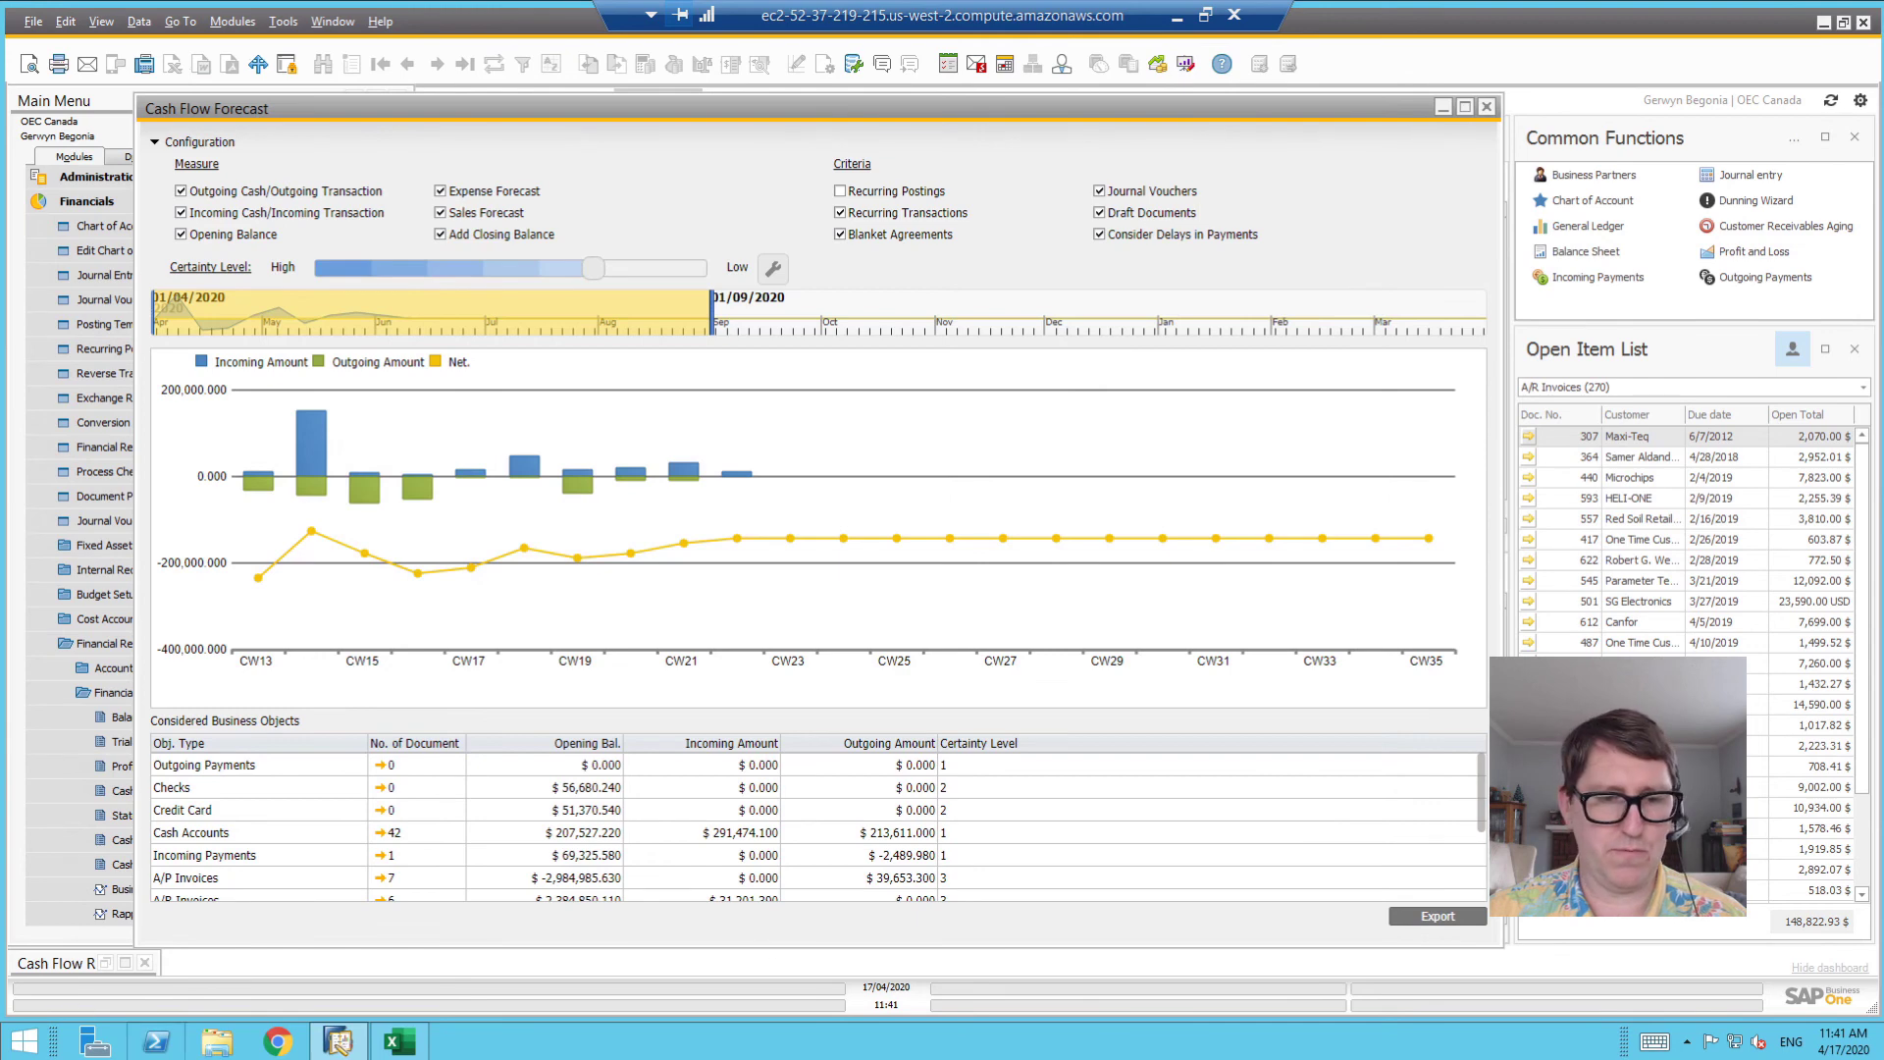
pyautogui.click(218, 1043)
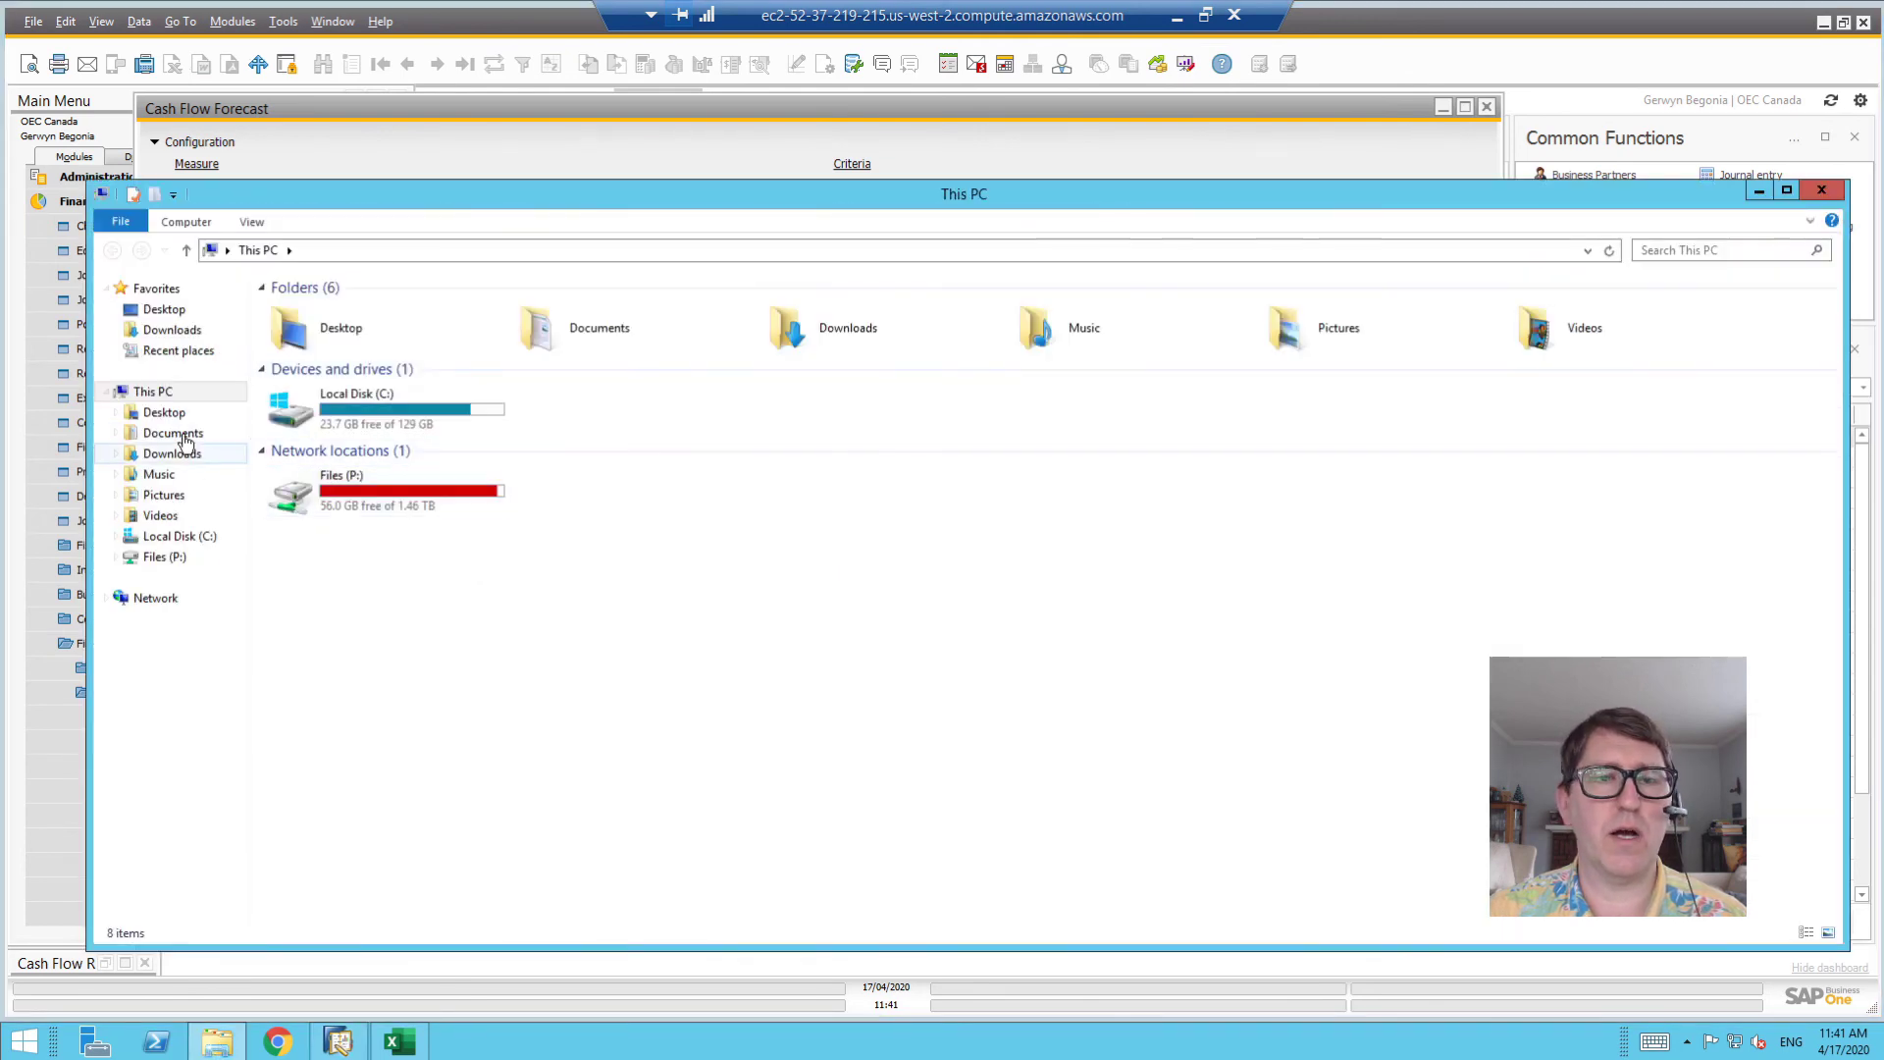
pyautogui.click(178, 436)
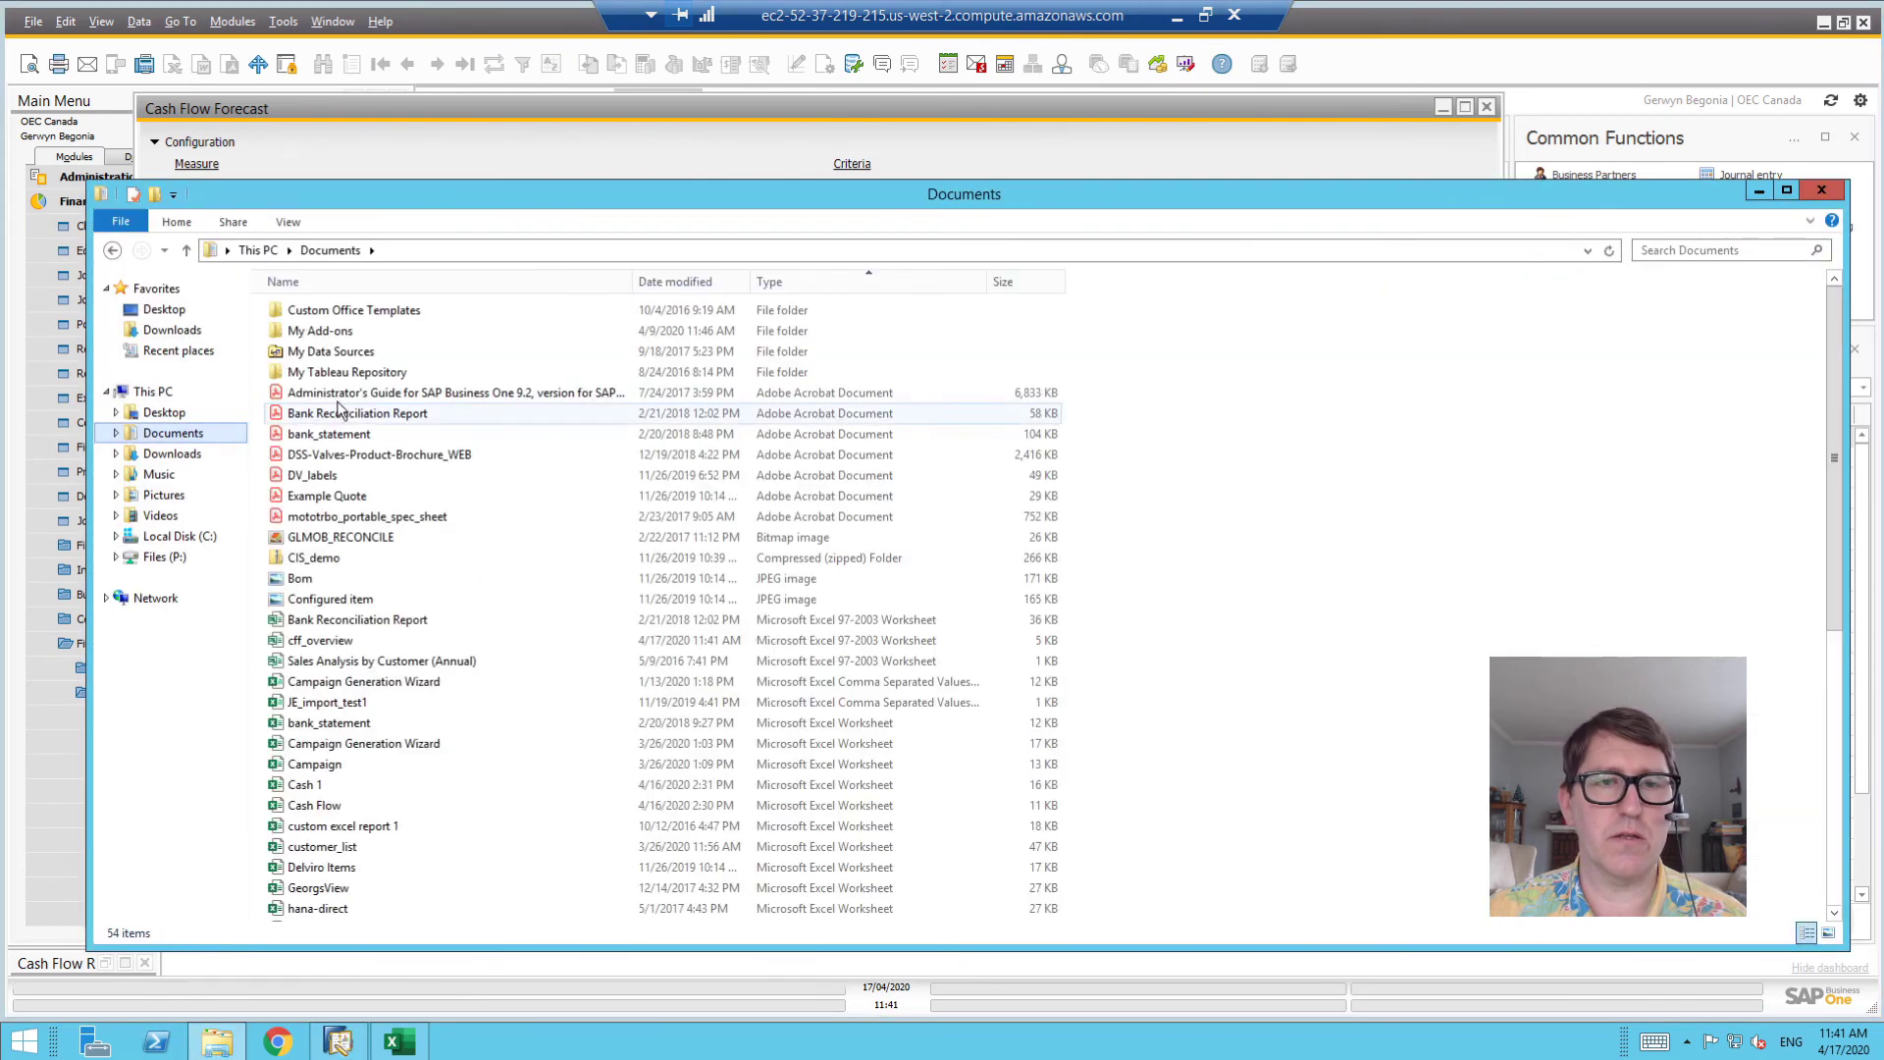
pyautogui.click(340, 640)
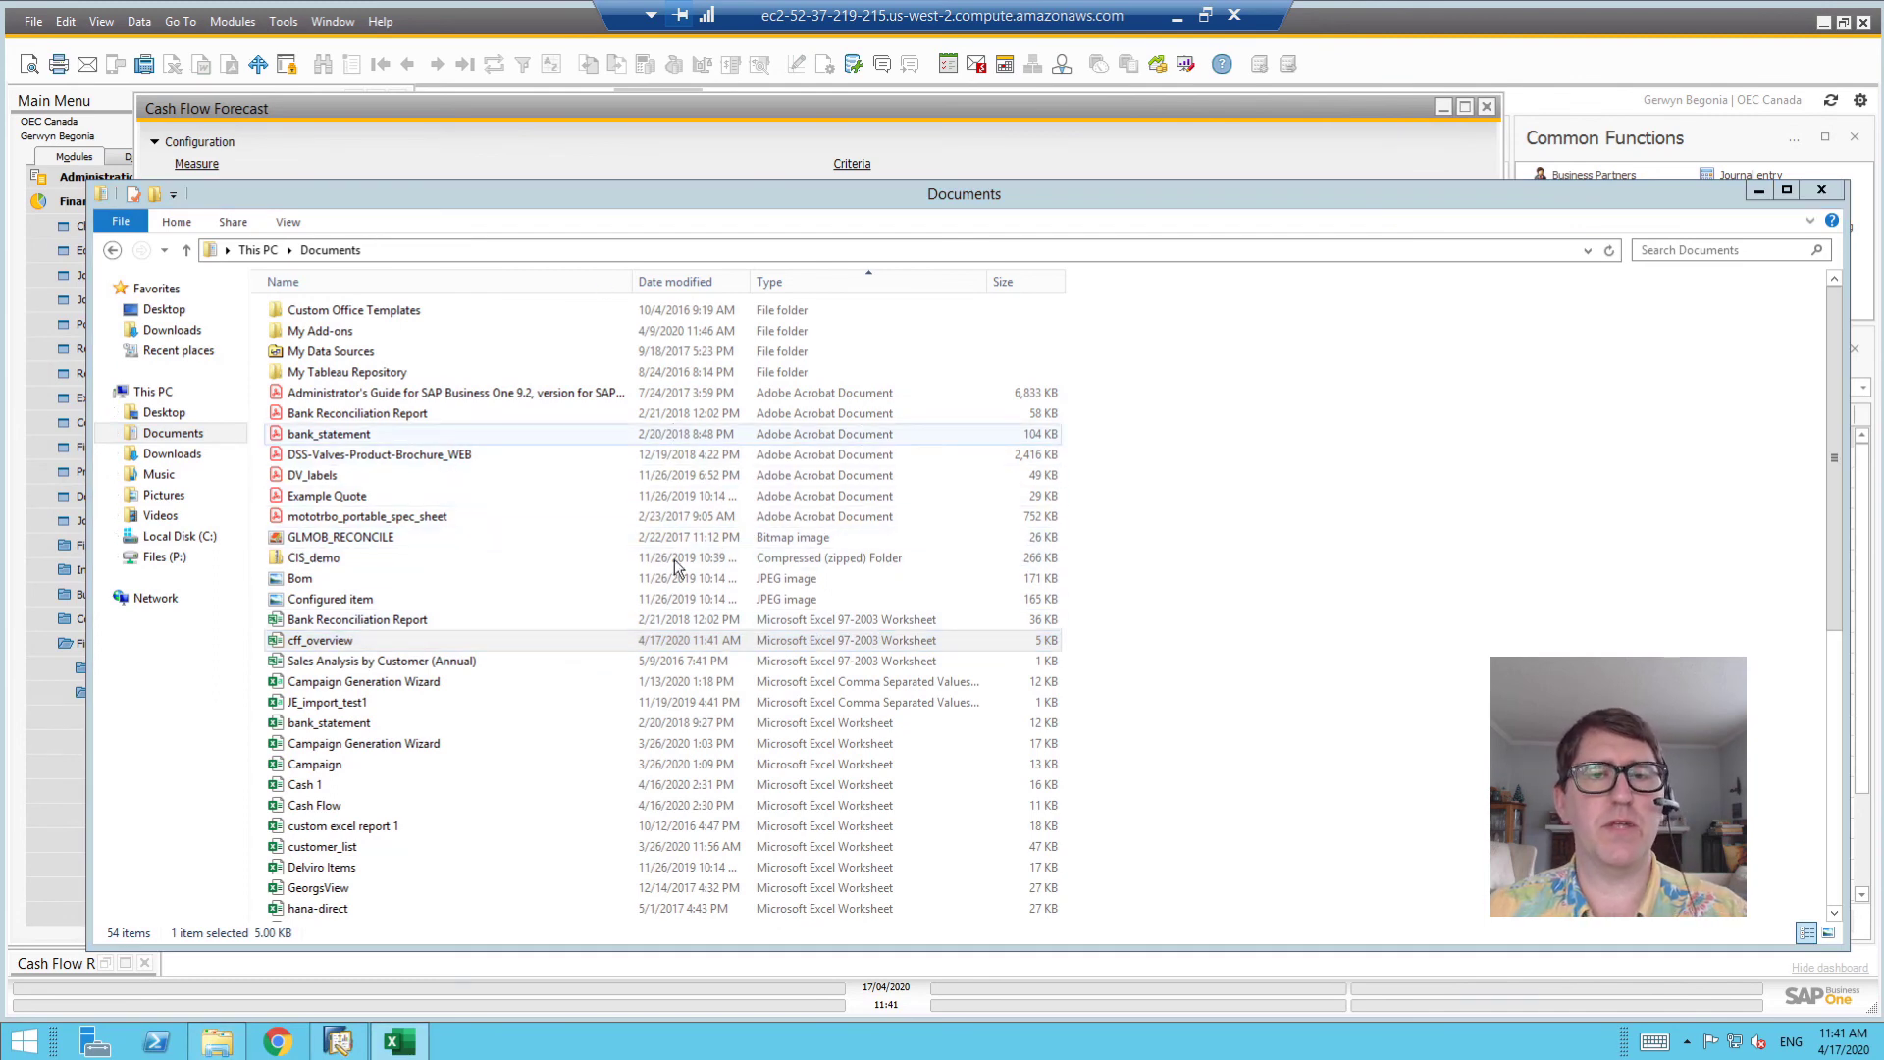
pyautogui.rightClick(337, 648)
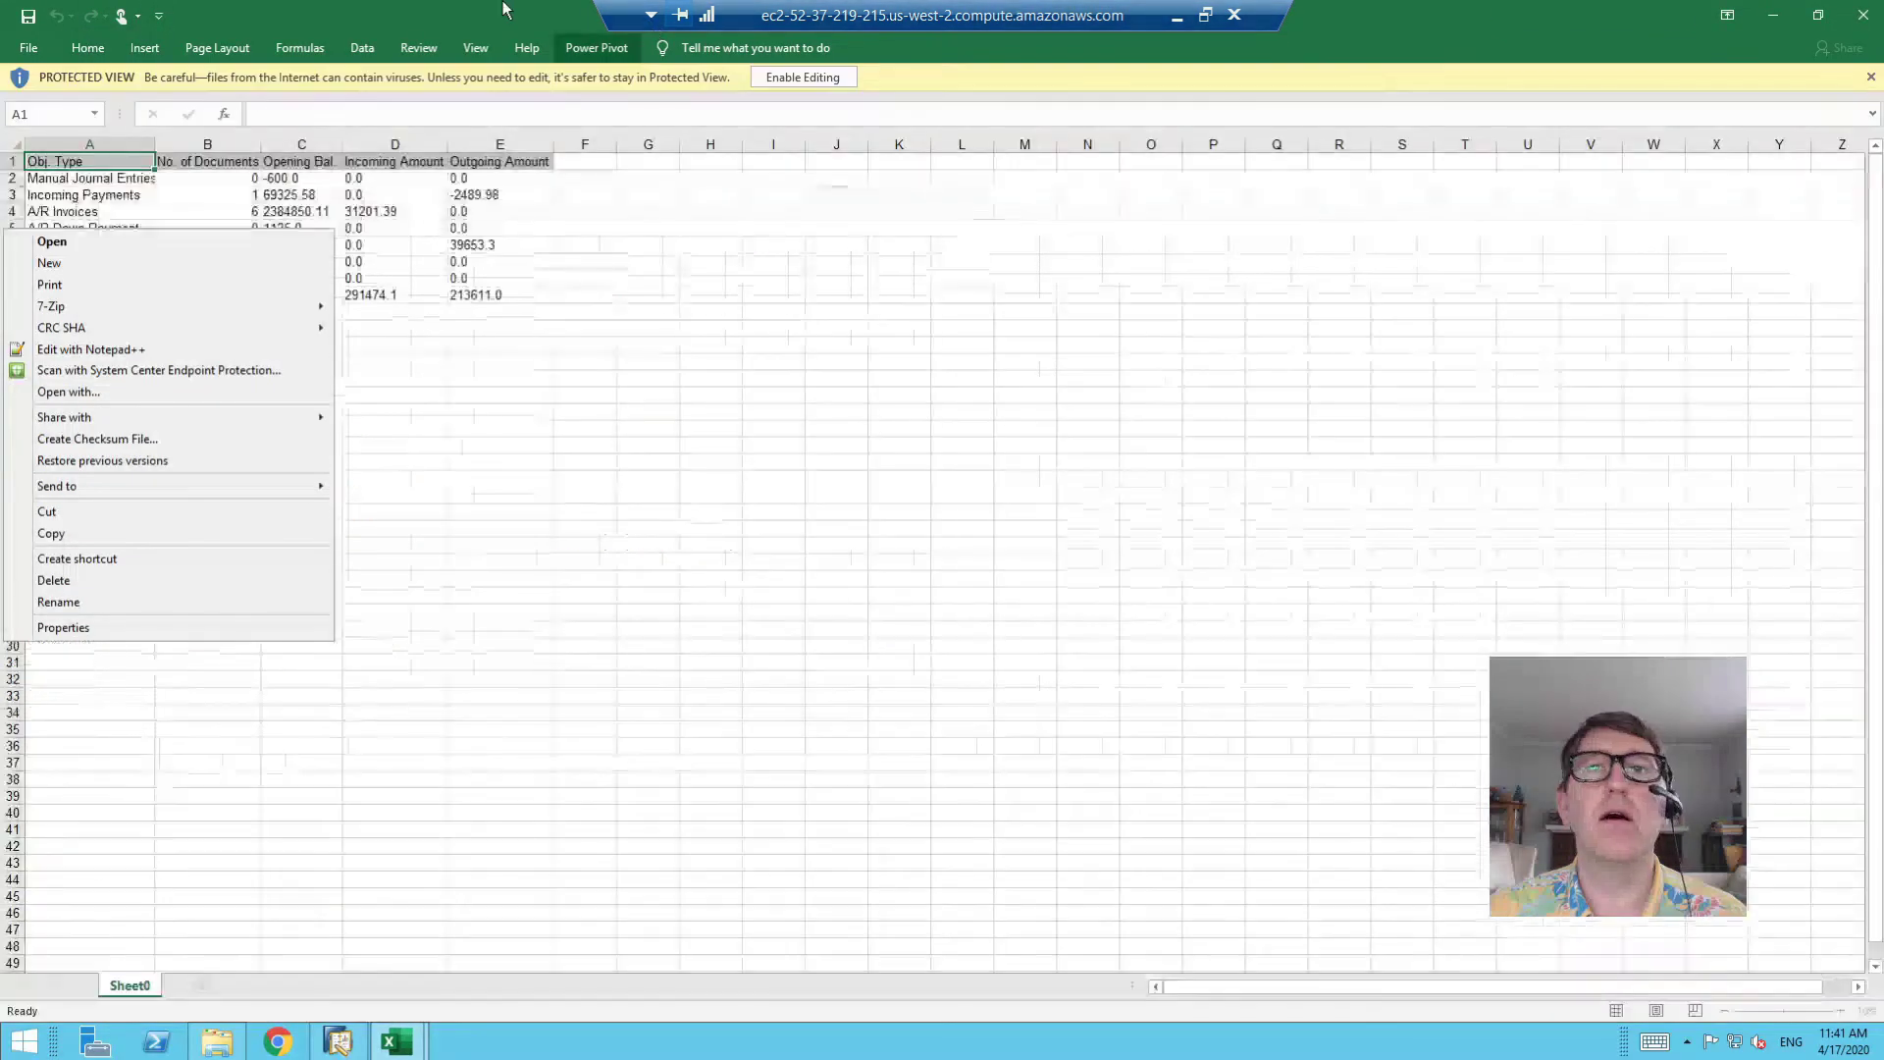
# Enable editing on cff_overview, look at the other Cash Flow workbook, then return to cff_overview
pyautogui.click(591, 587)
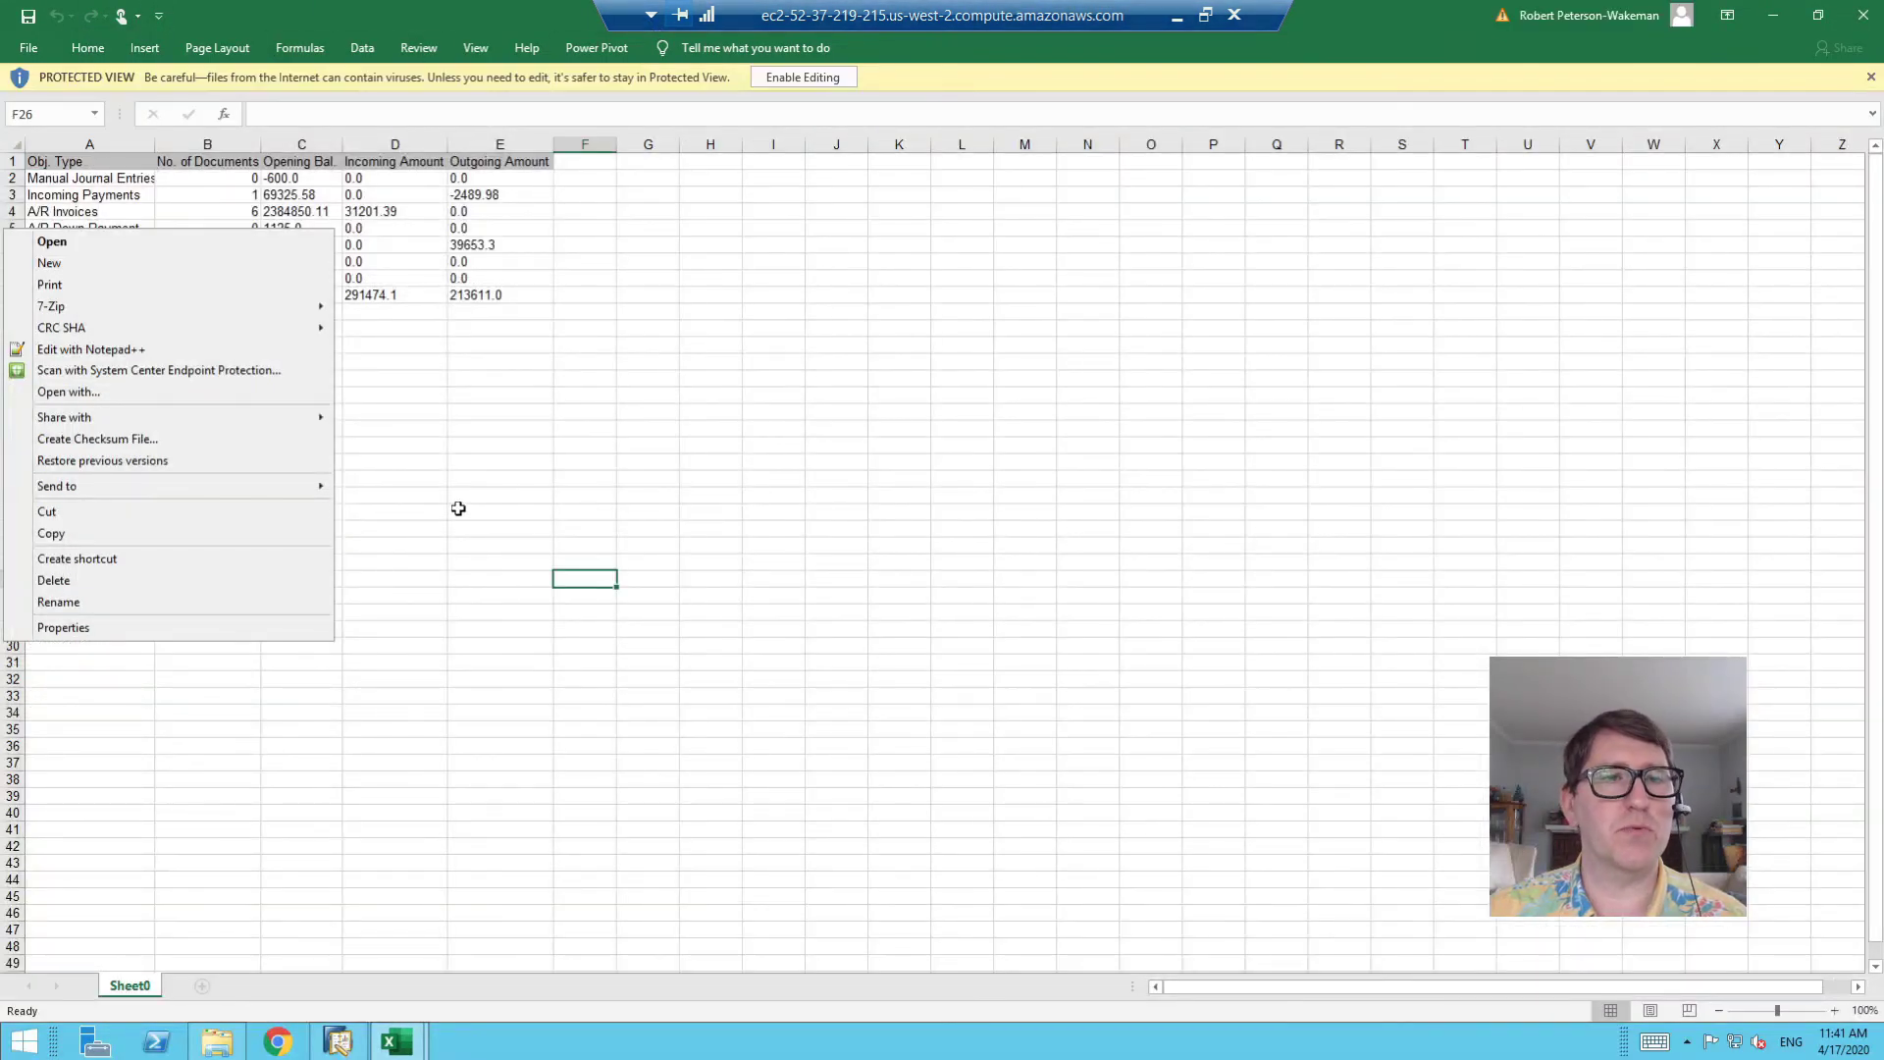
pyautogui.click(581, 459)
pyautogui.click(551, 382)
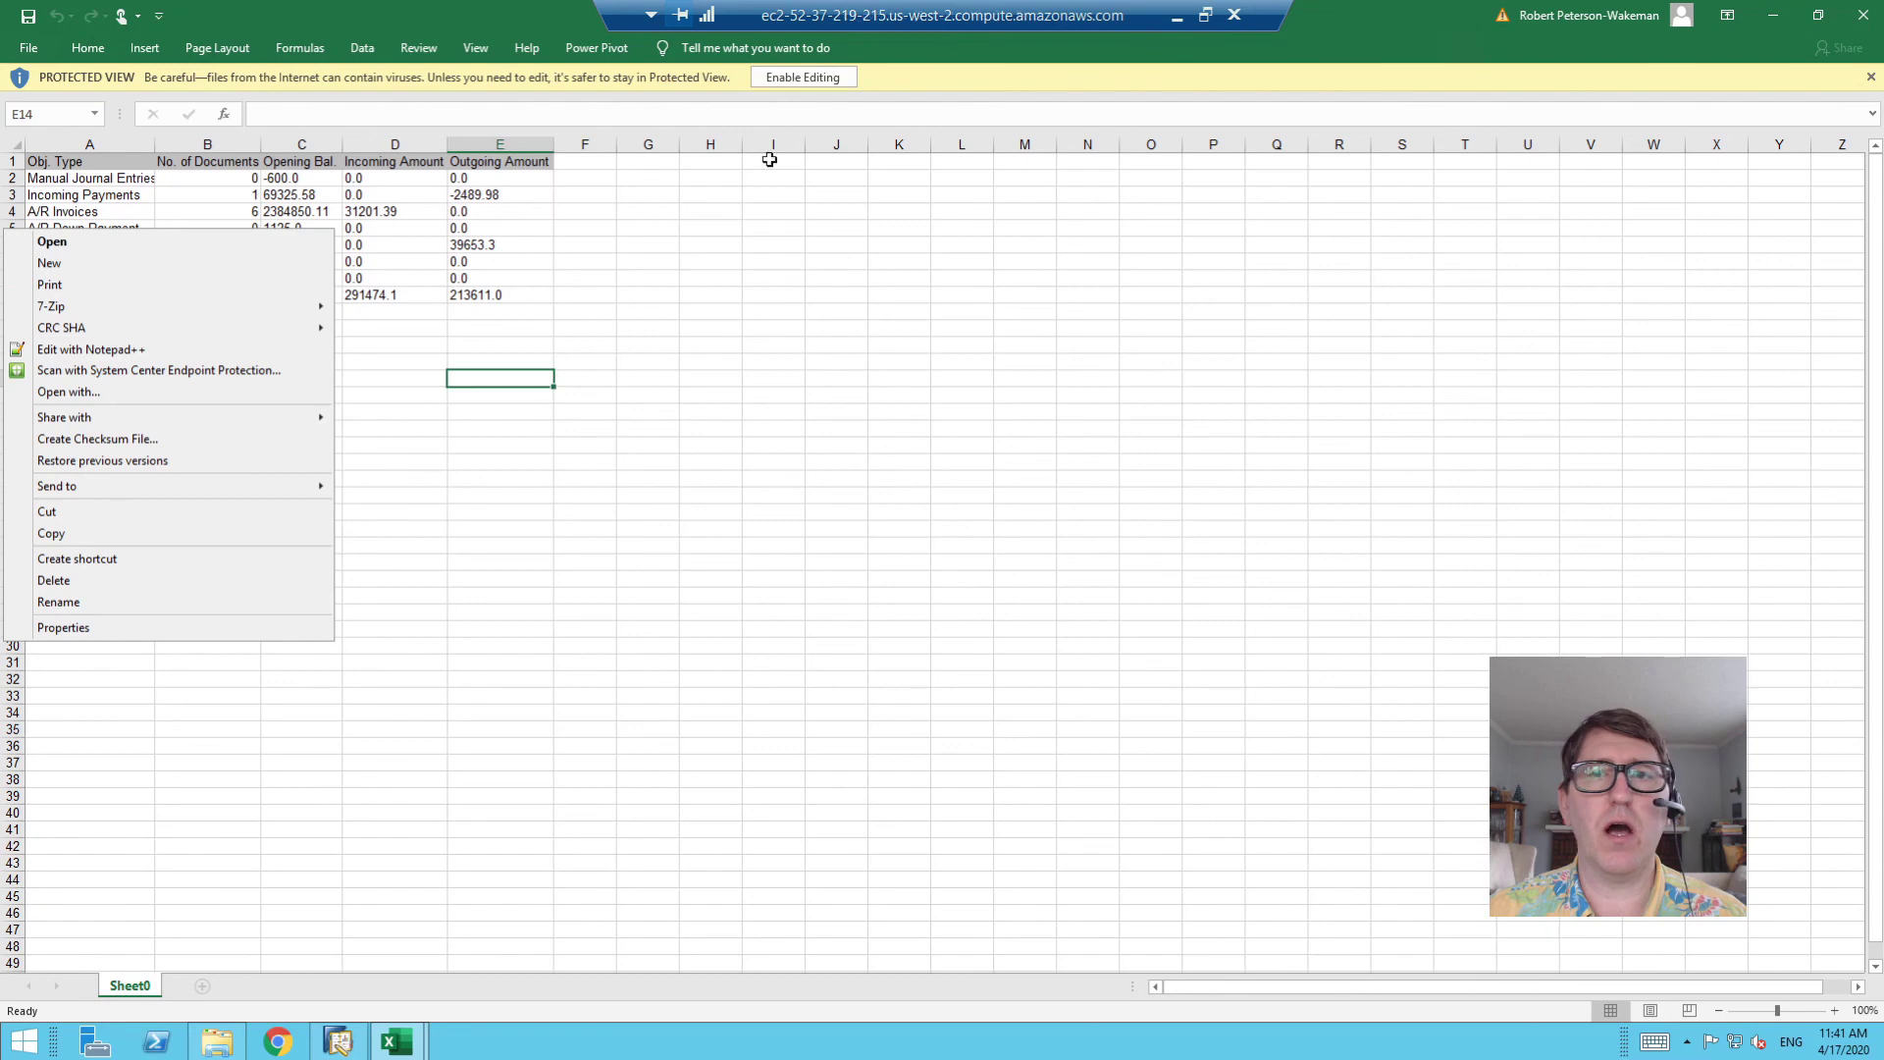
pyautogui.click(800, 82)
pyautogui.click(508, 559)
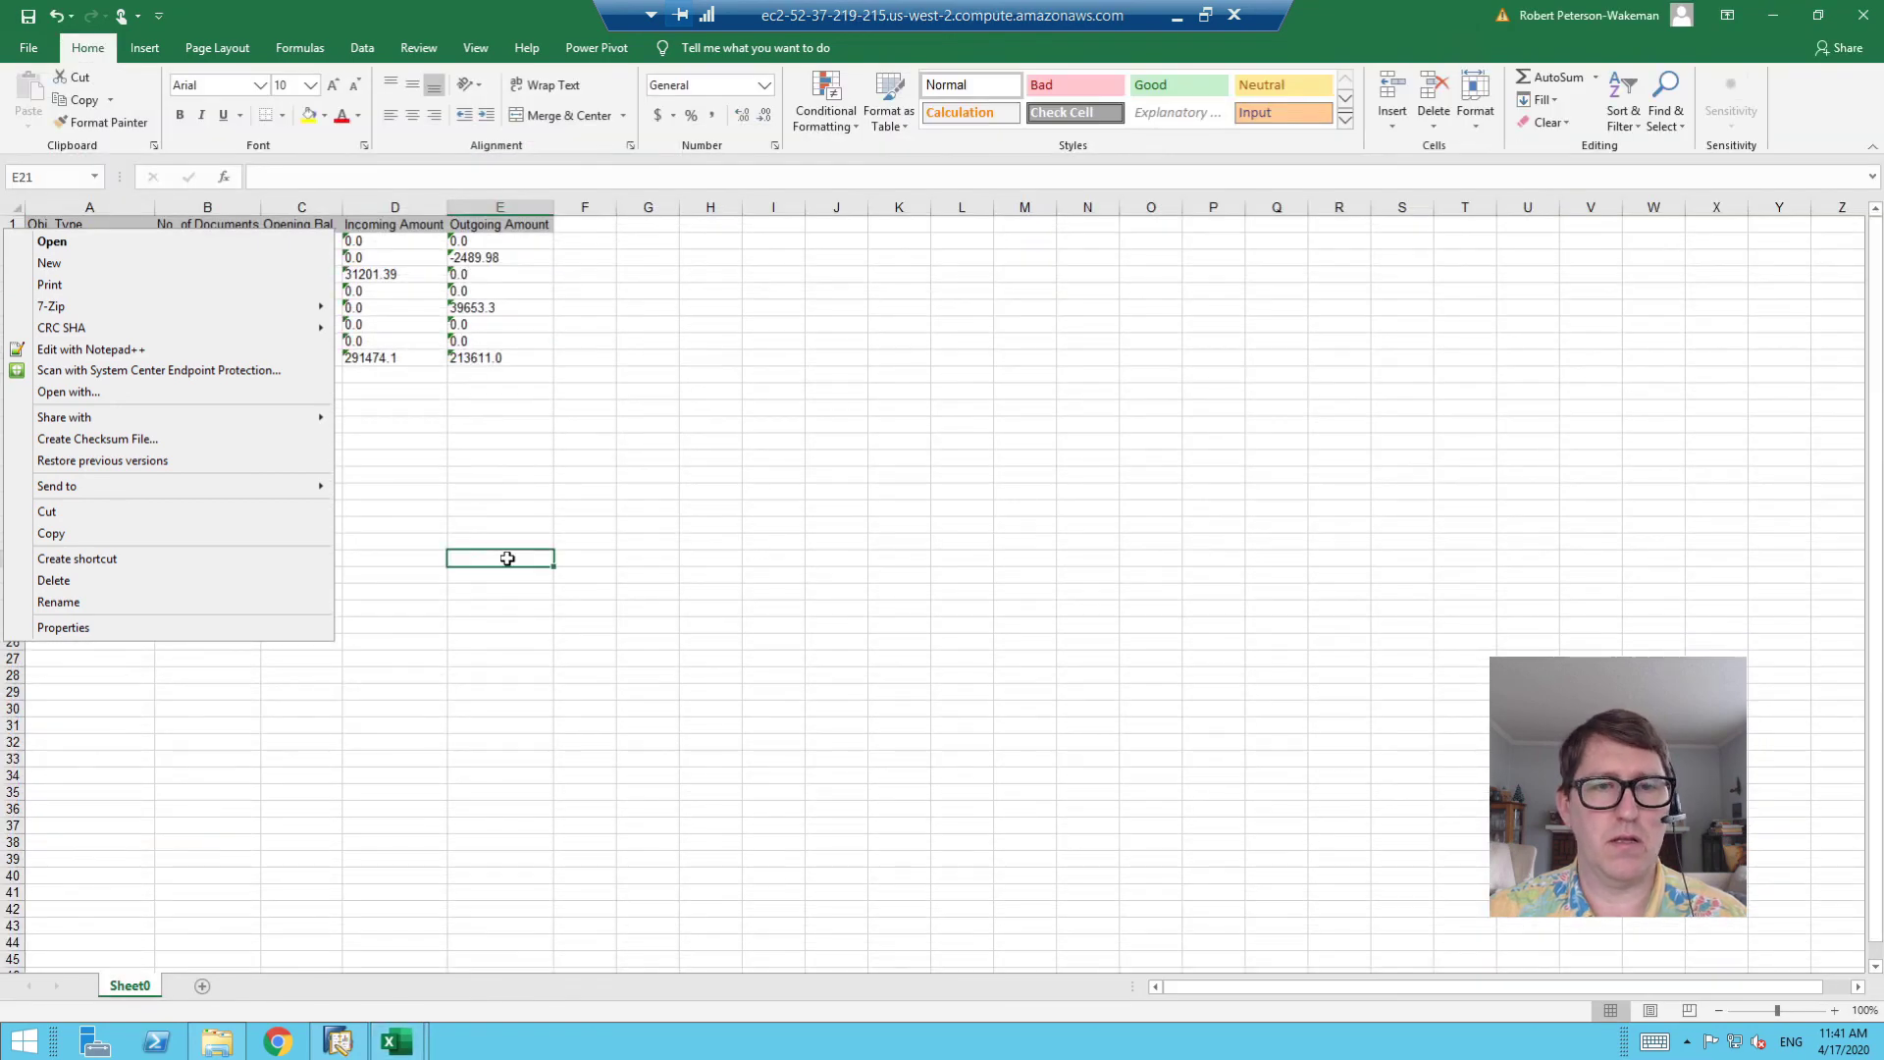
pyautogui.click(1773, 15)
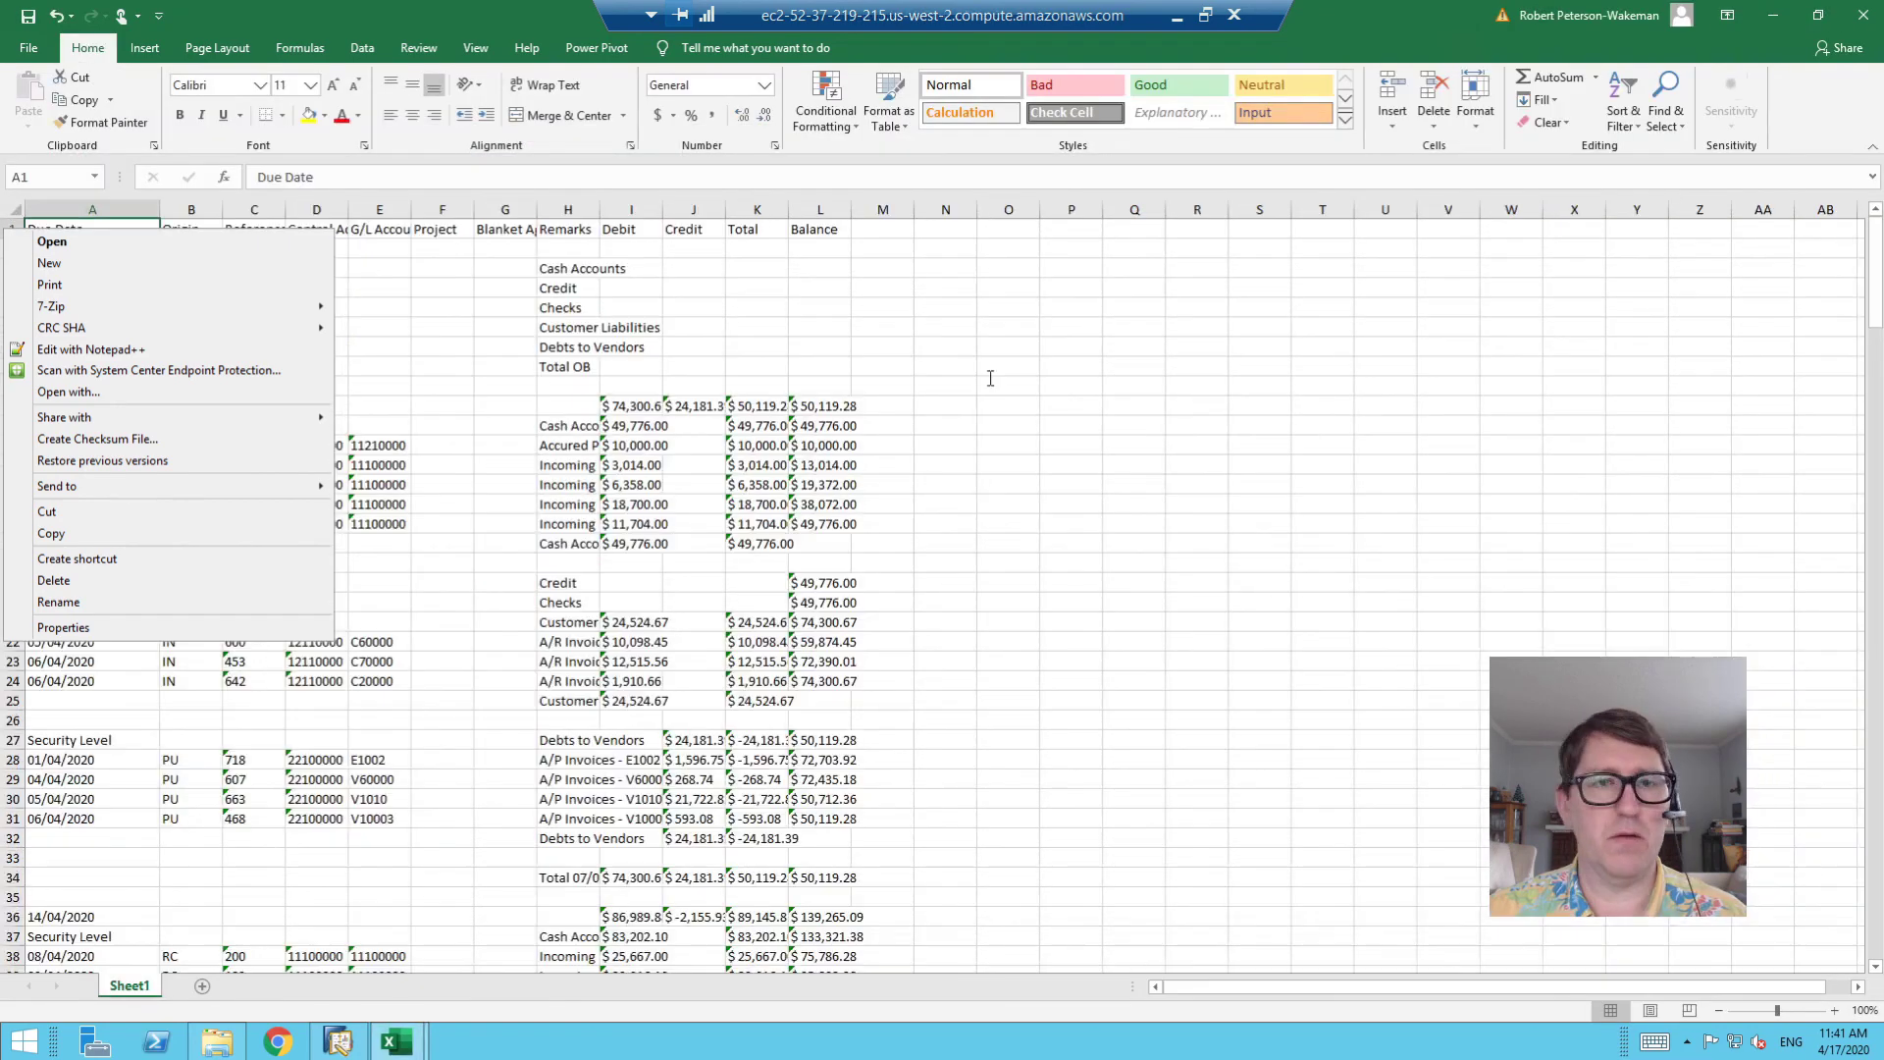
pyautogui.click(230, 1050)
pyautogui.click(1804, 214)
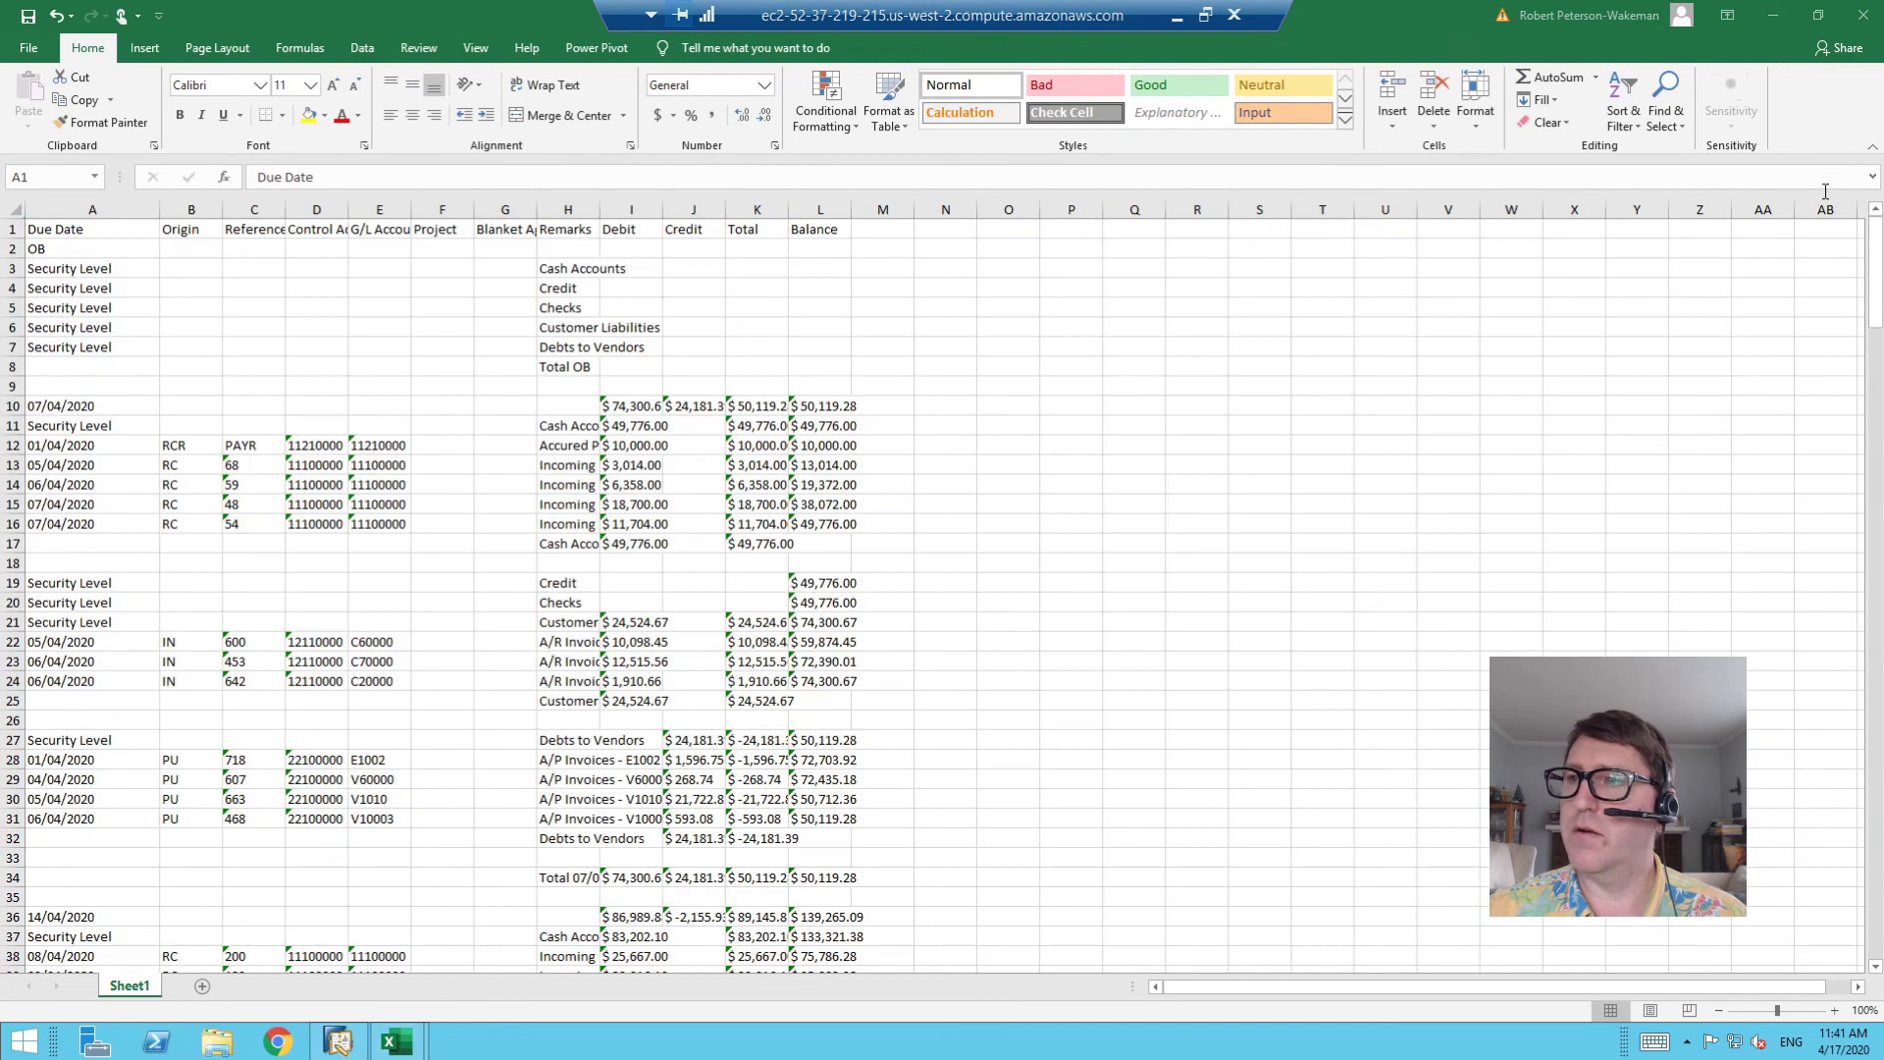
pyautogui.moveTo(397, 1040)
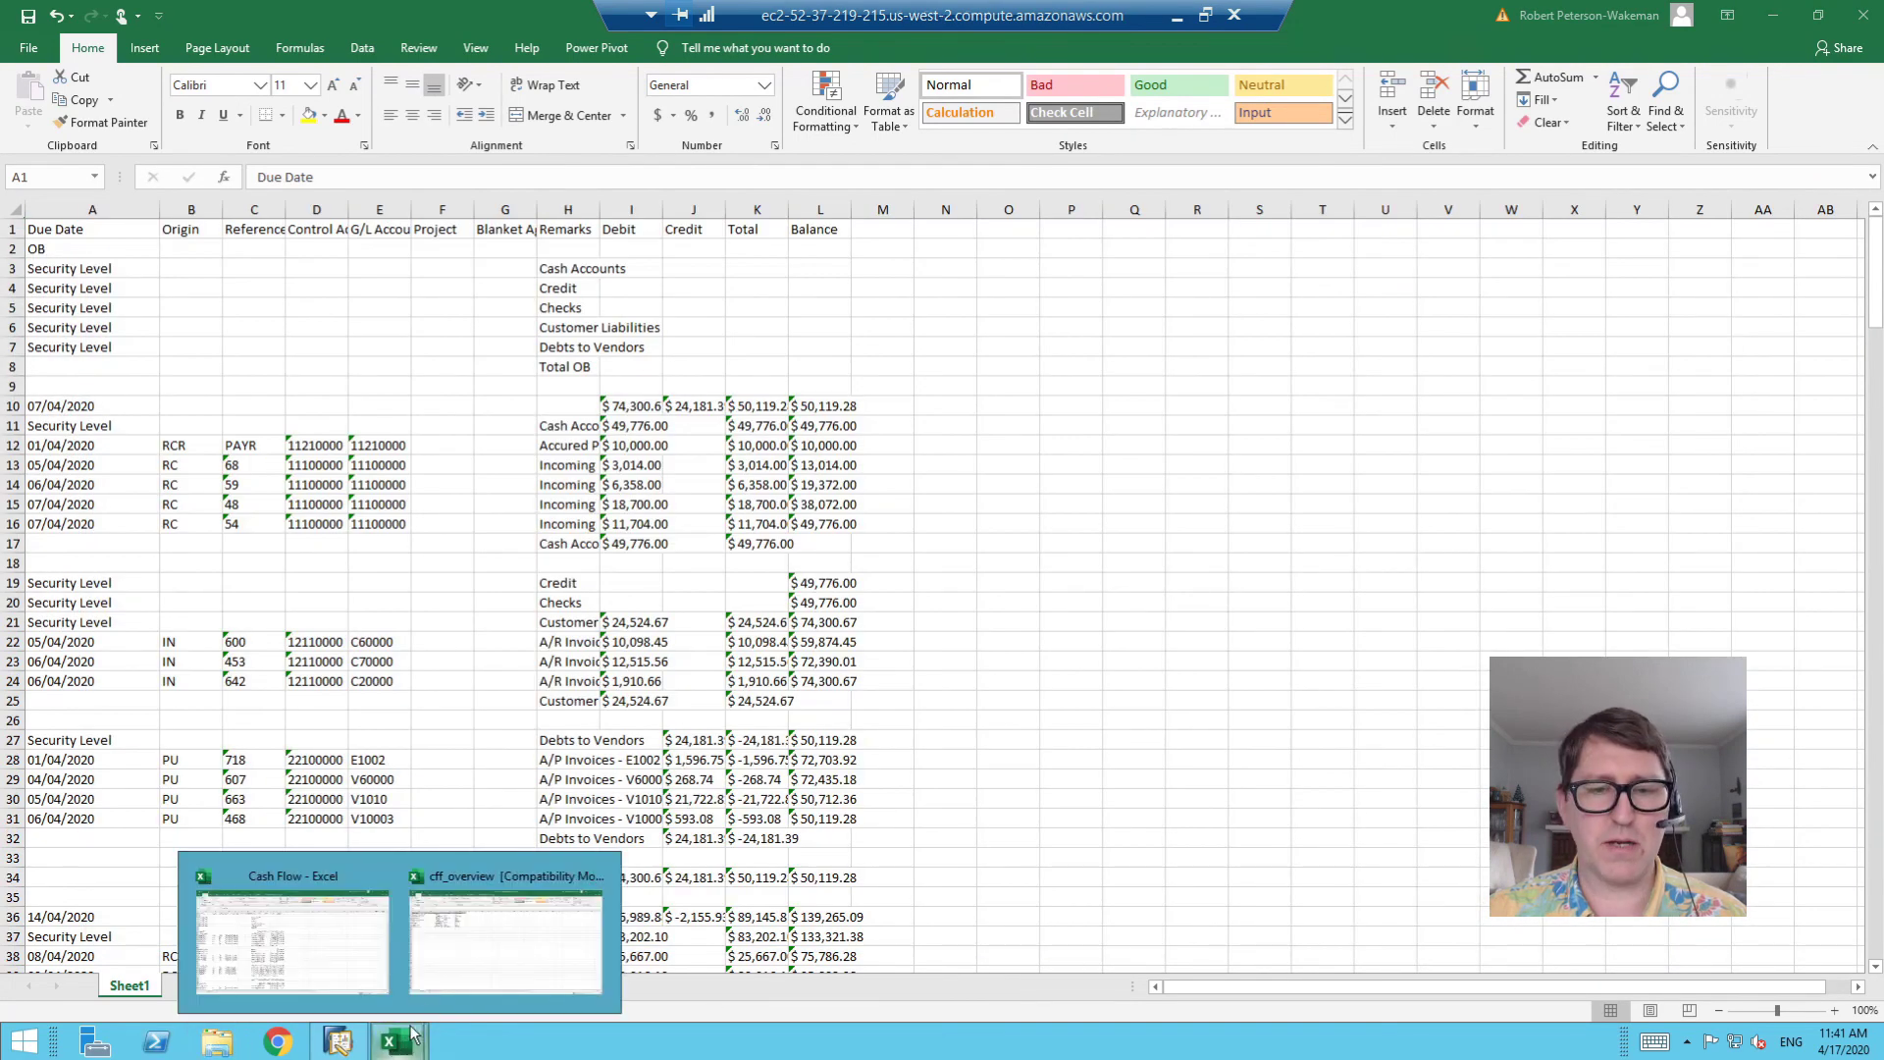
pyautogui.click(499, 962)
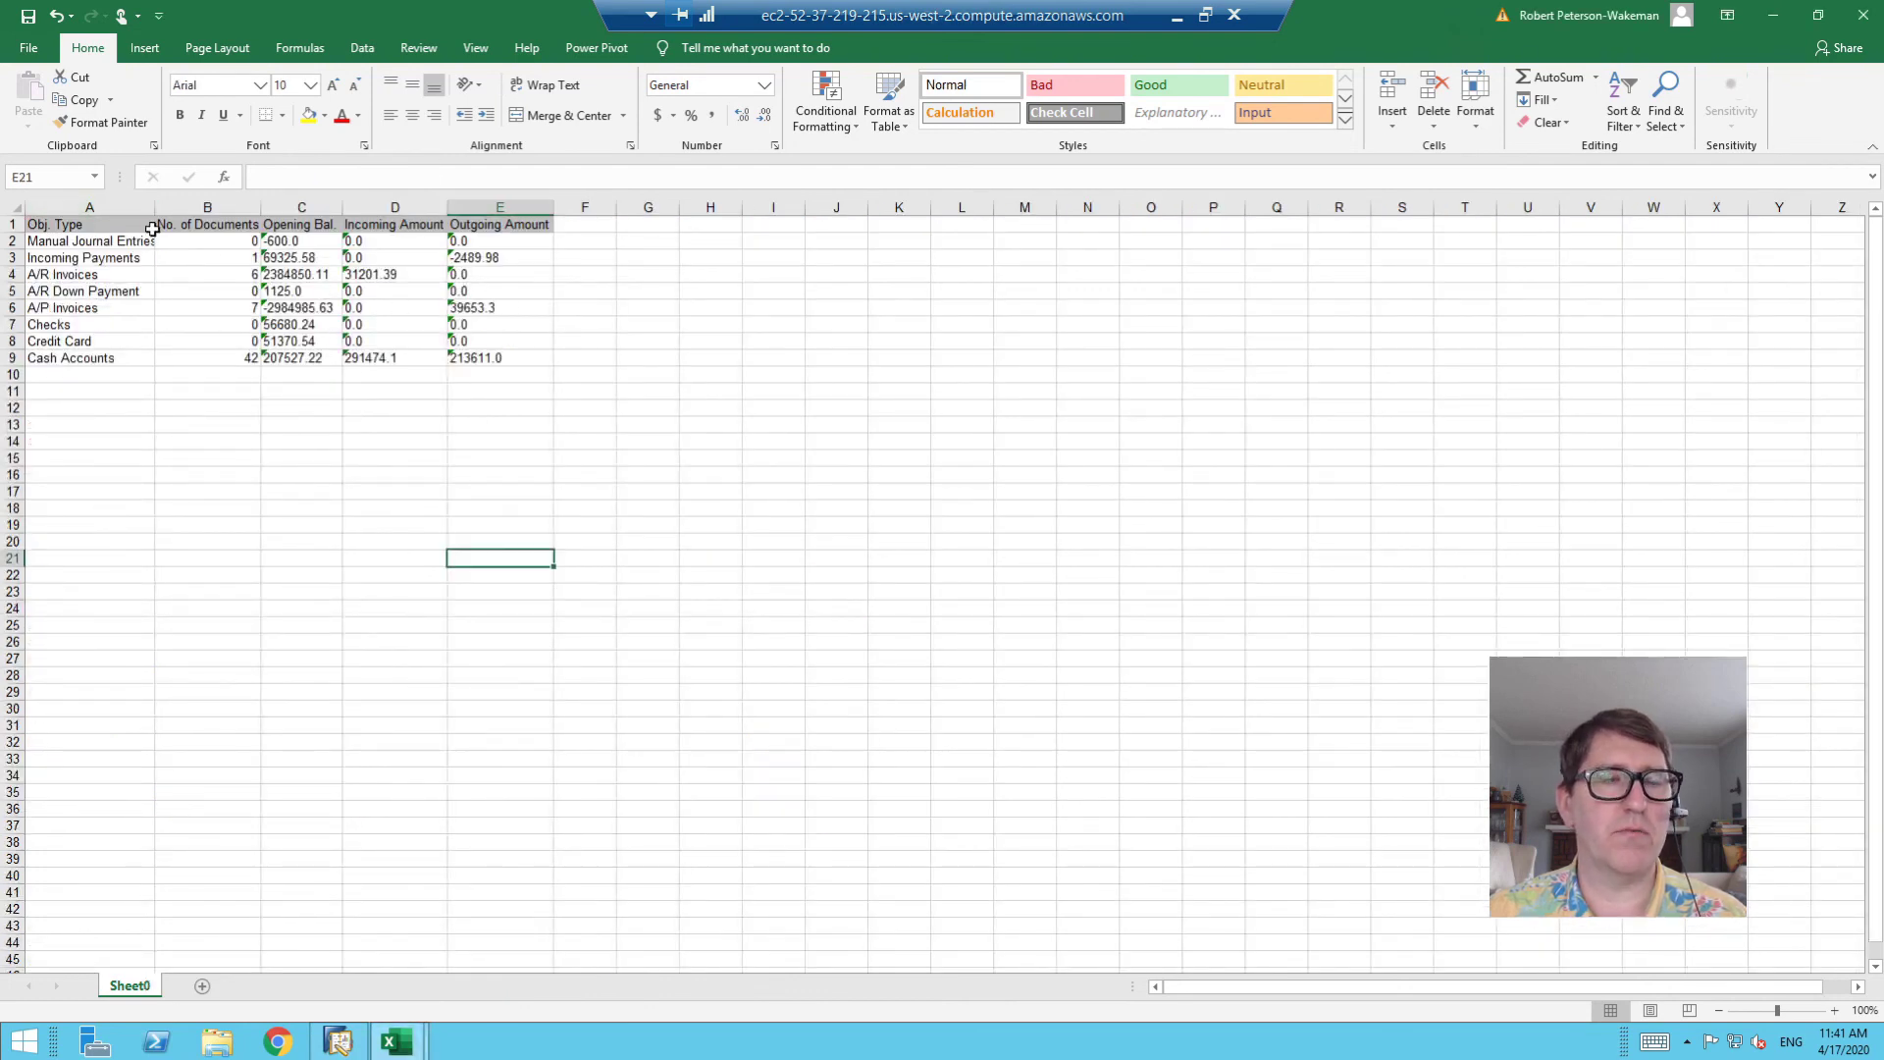
# Check the Incoming Payments opening balance and outgoing amount, and the A/P Invoices opening balance
pyautogui.click(85, 259)
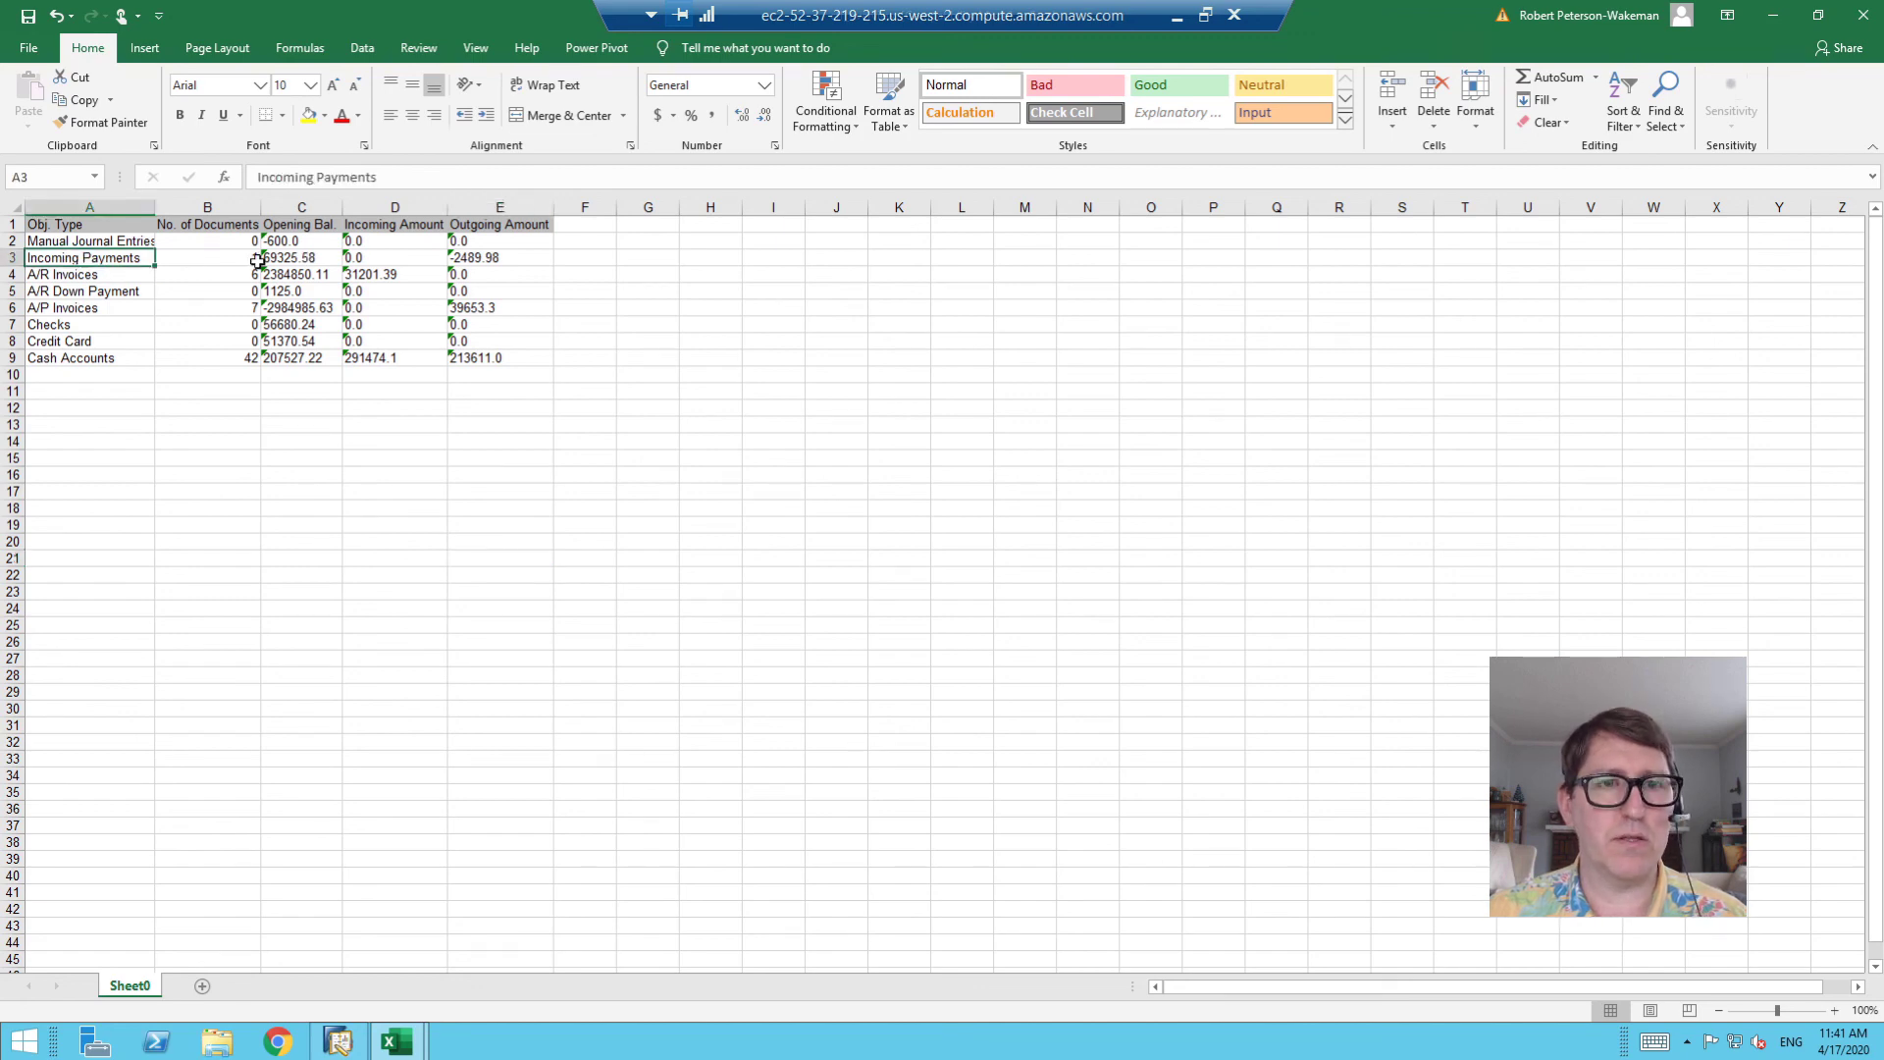
pyautogui.click(301, 260)
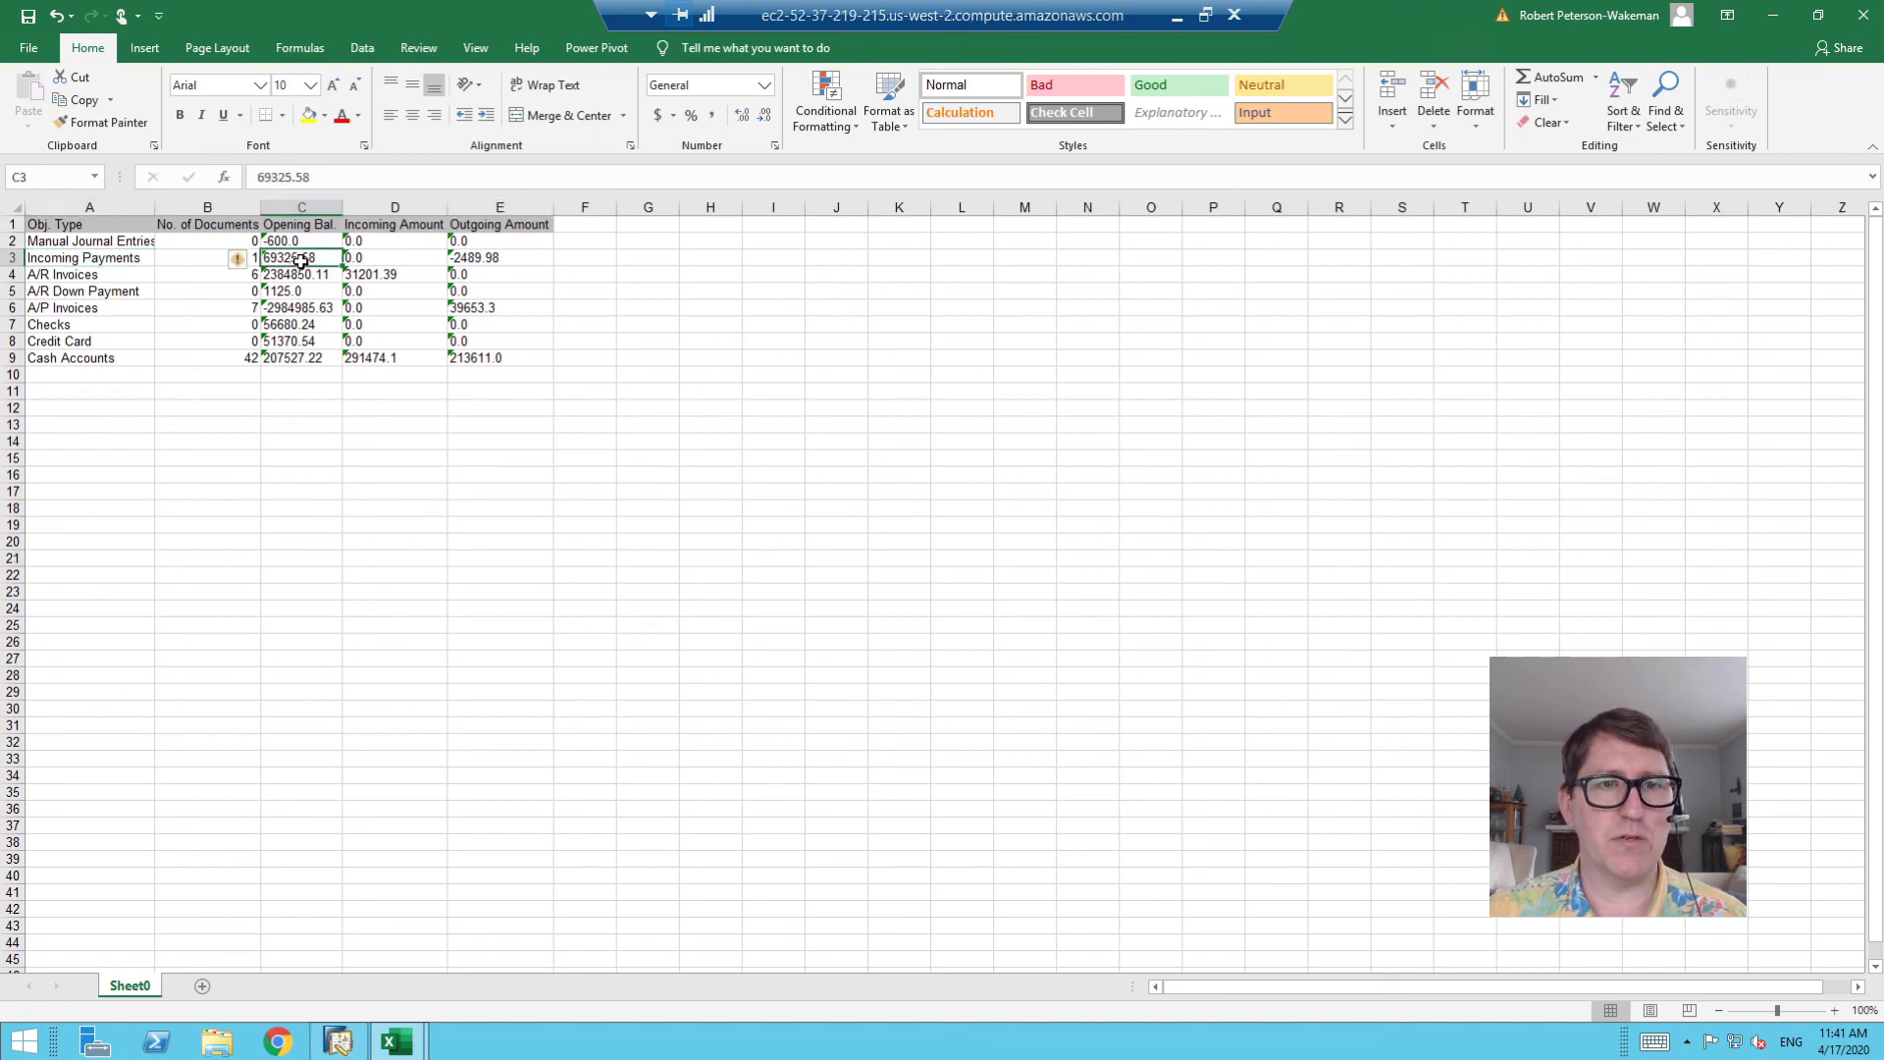
pyautogui.click(496, 257)
pyautogui.click(295, 307)
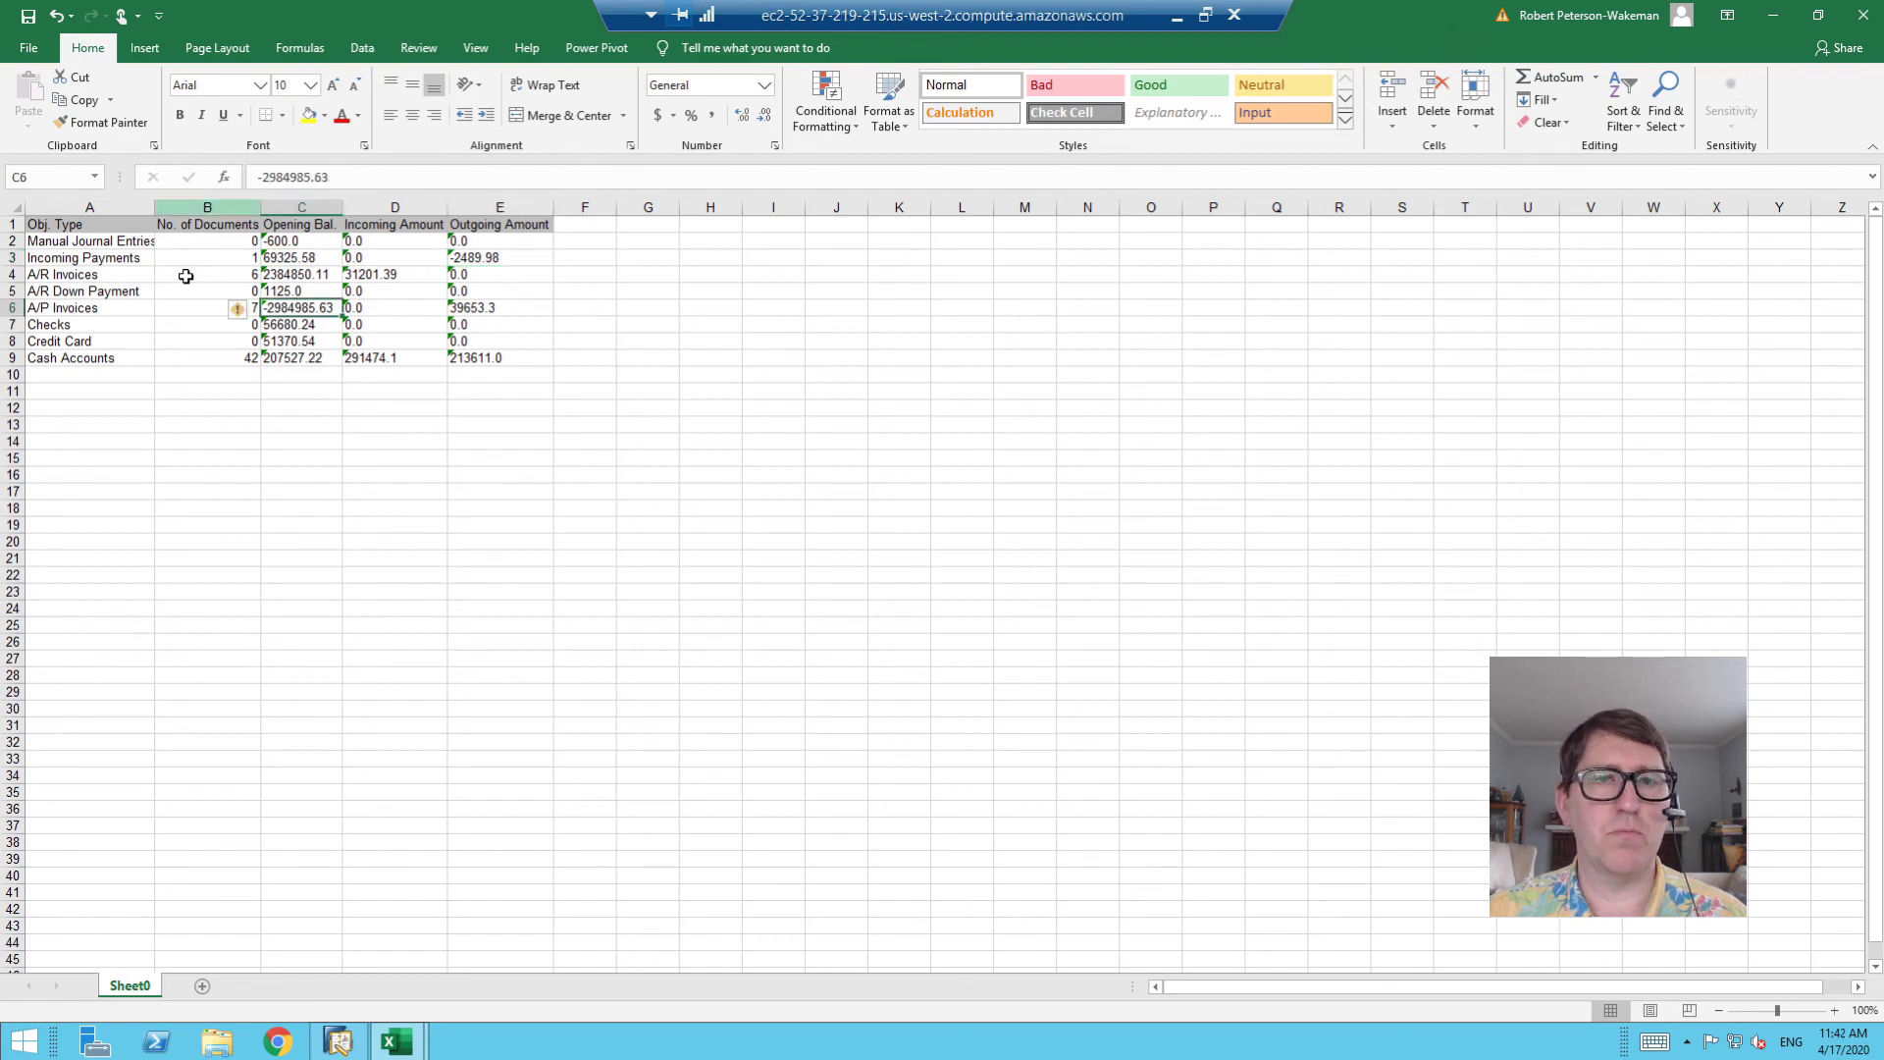